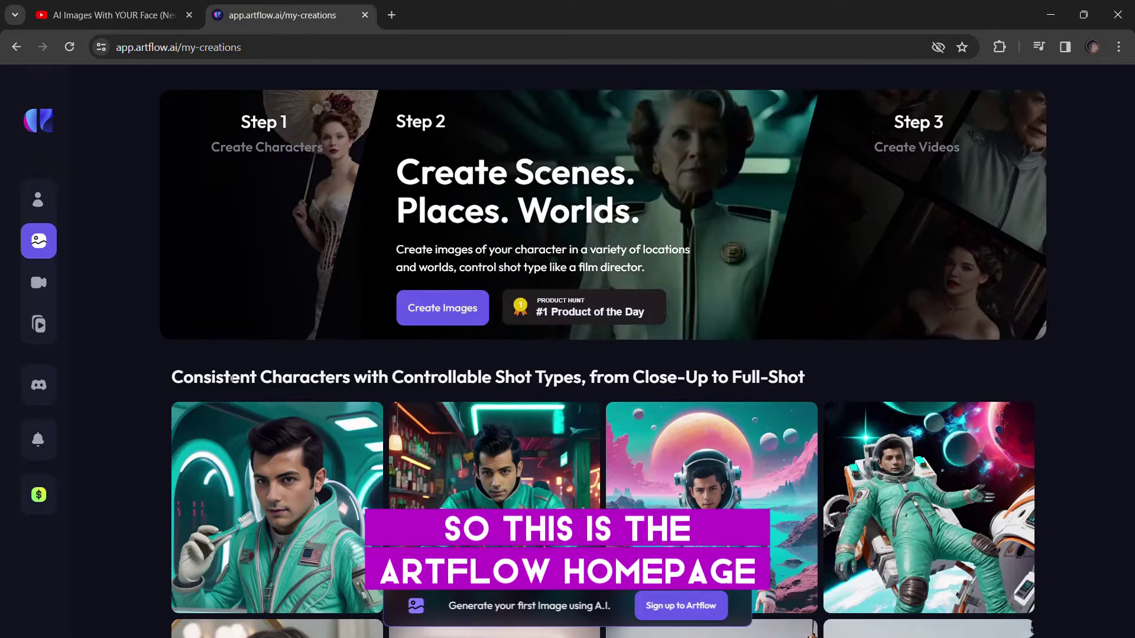
# Step: Scroll through the Artflow landing page and start signing up for an account
pyautogui.scroll(-5, 450, 409)
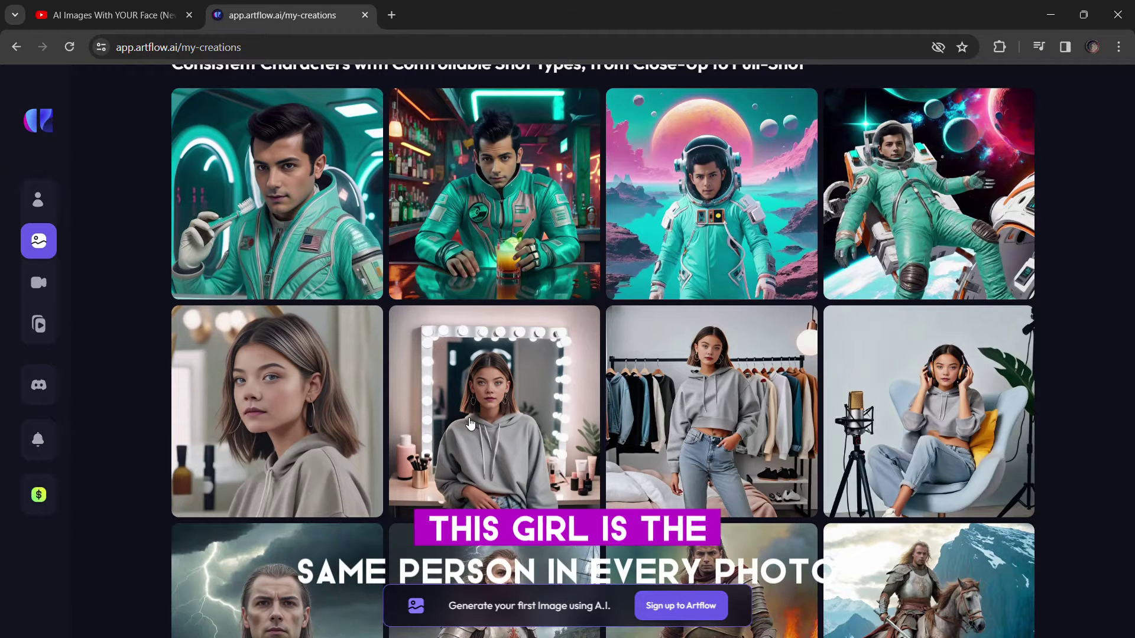
pyautogui.scroll(-6, 799, 460)
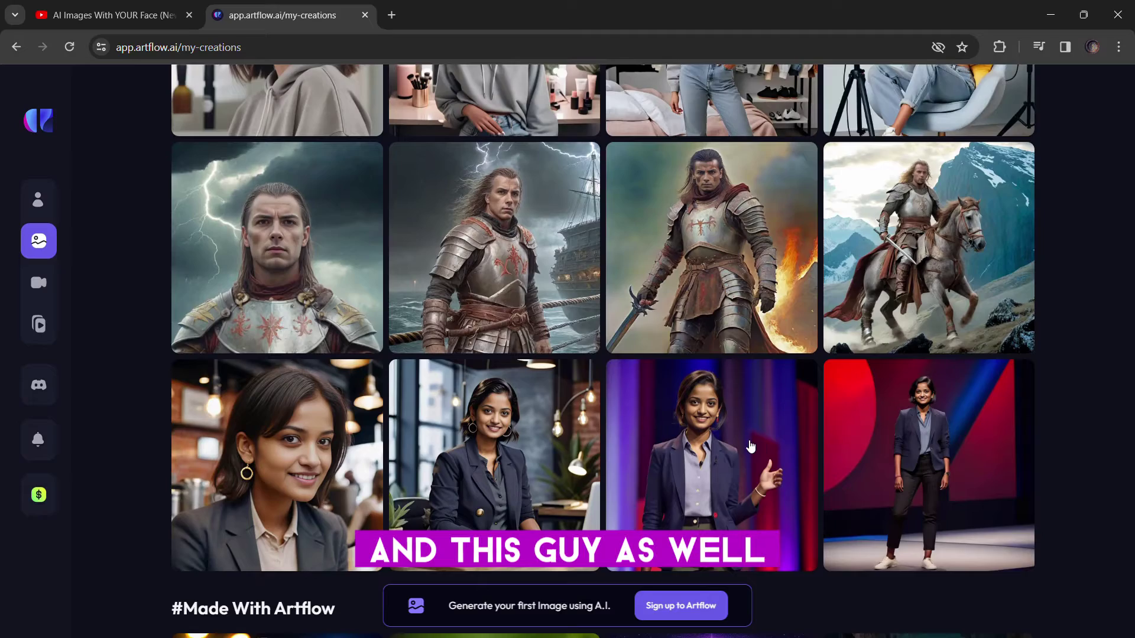
pyautogui.scroll(-5, 750, 446)
pyautogui.scroll(-2, 710, 409)
pyautogui.scroll(-2, 710, 409)
pyautogui.scroll(6, 657, 405)
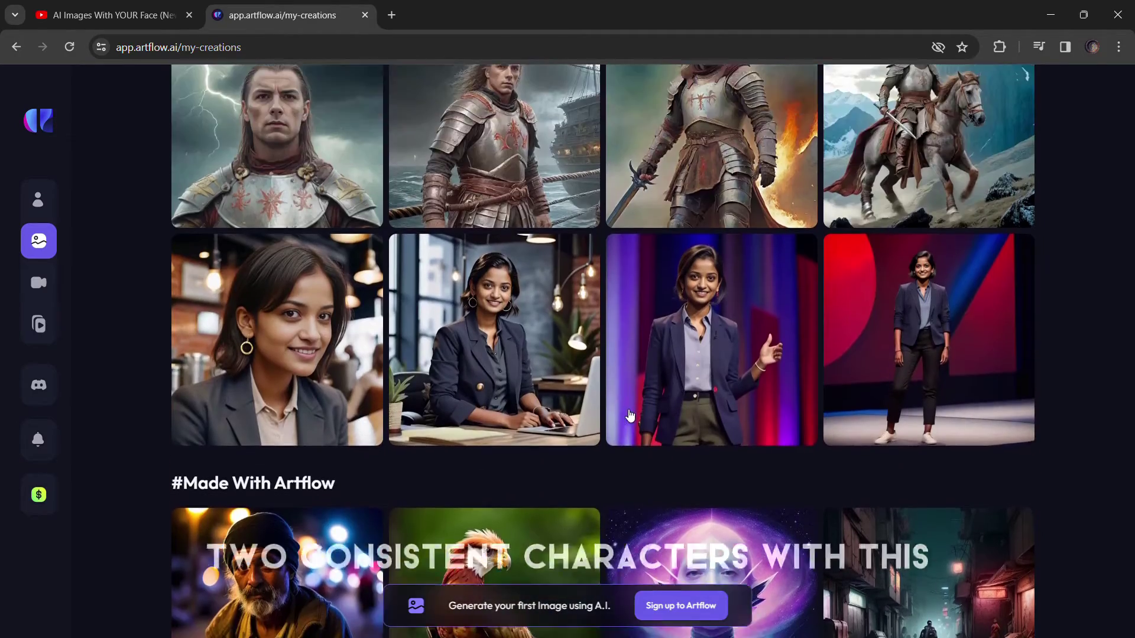
pyautogui.scroll(10, 630, 416)
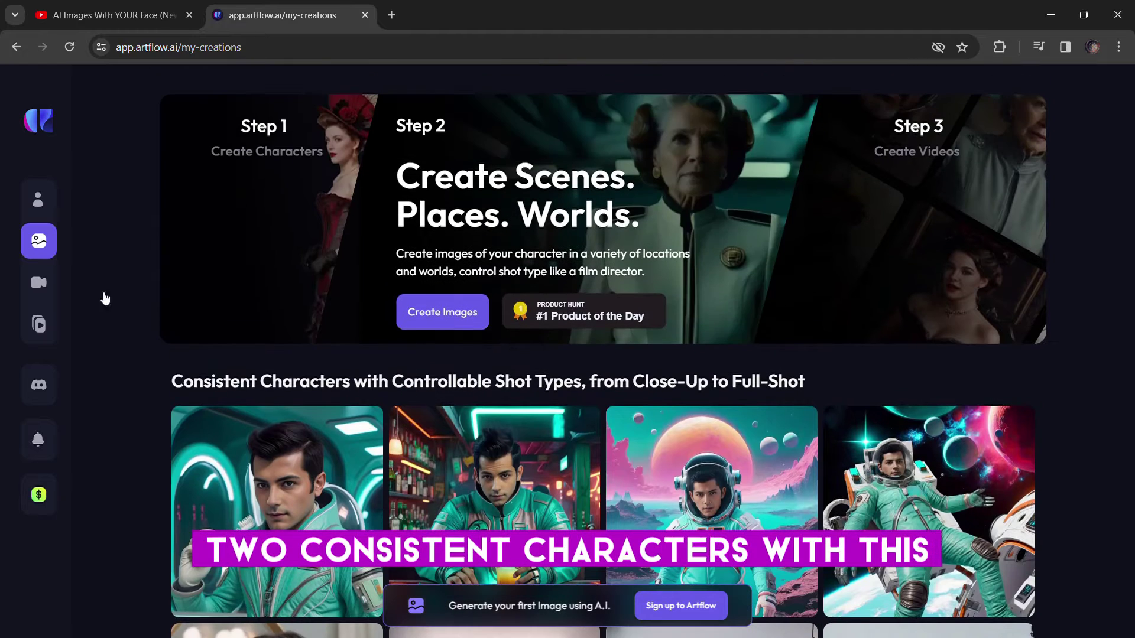
pyautogui.moveTo(52, 195)
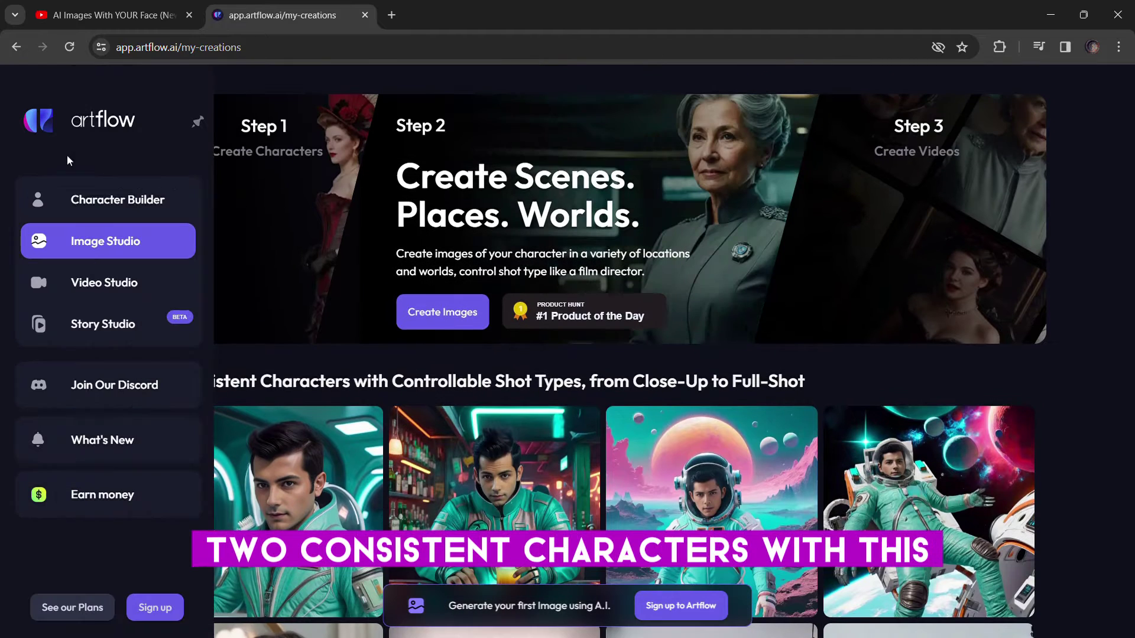
pyautogui.click(152, 609)
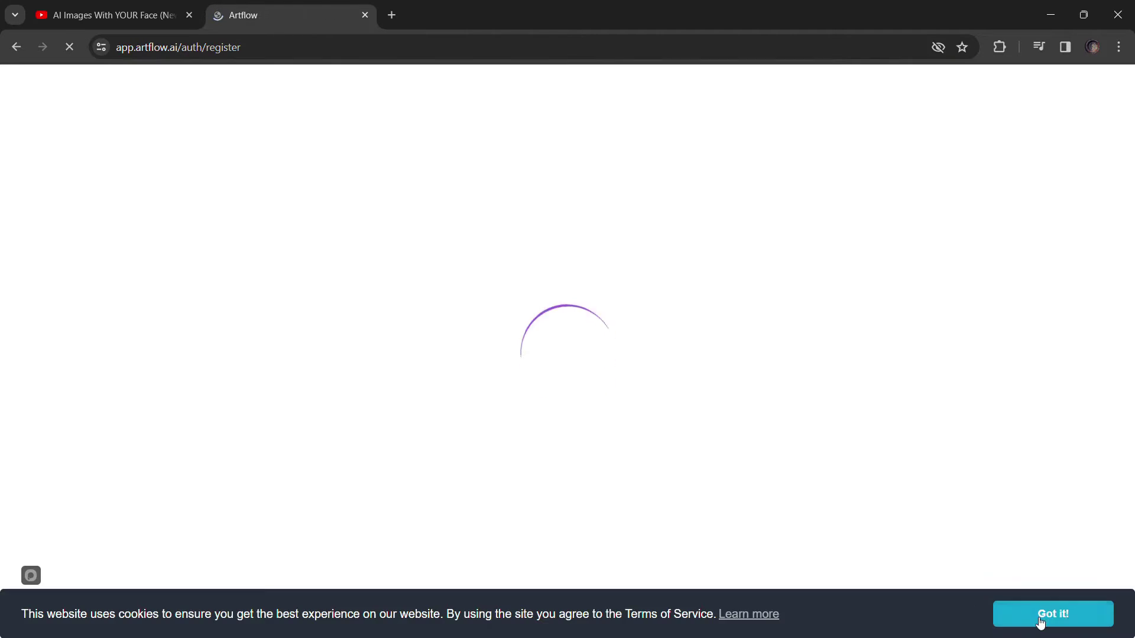
# Step: Dismiss the cookie notice, opt in to product updates, accept the terms, and close What's New
pyautogui.click(1042, 618)
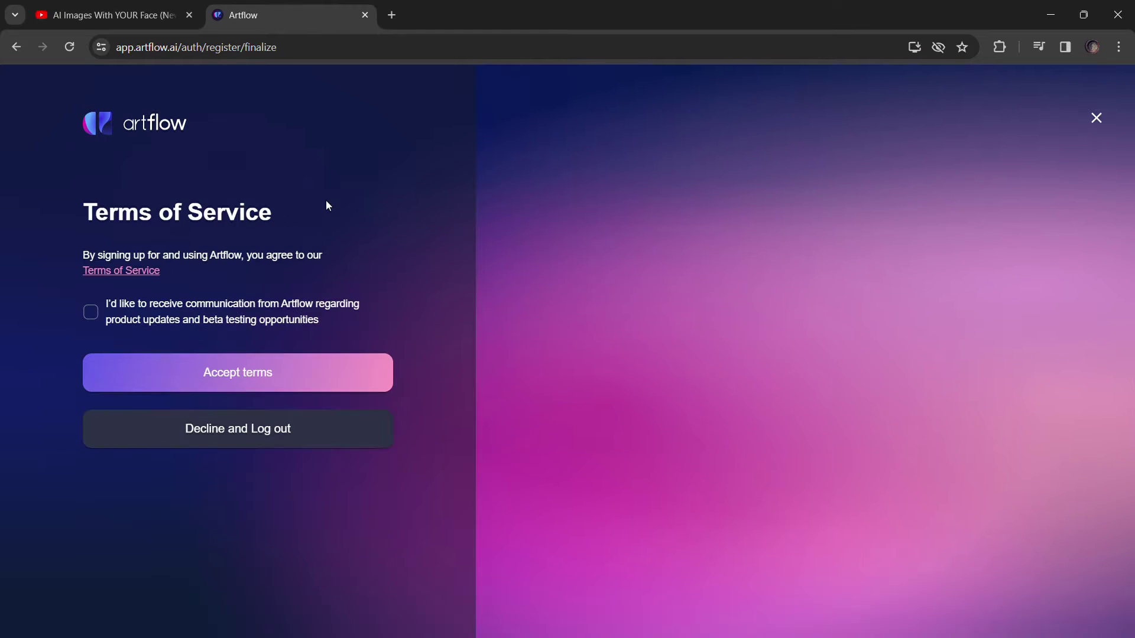
pyautogui.click(91, 312)
pyautogui.click(250, 372)
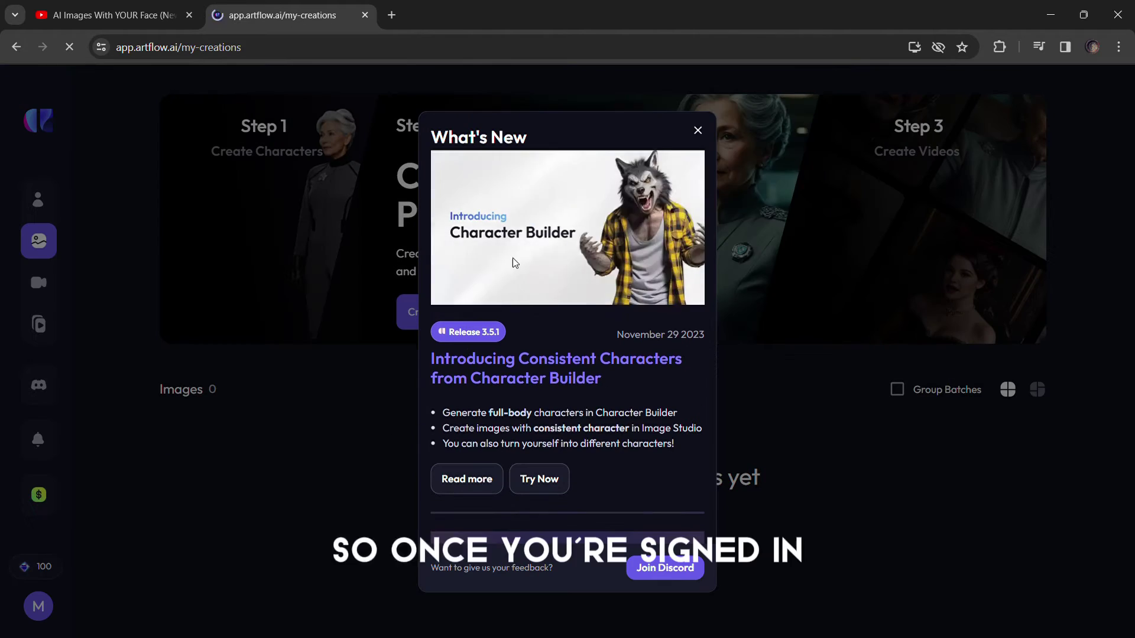
pyautogui.click(697, 128)
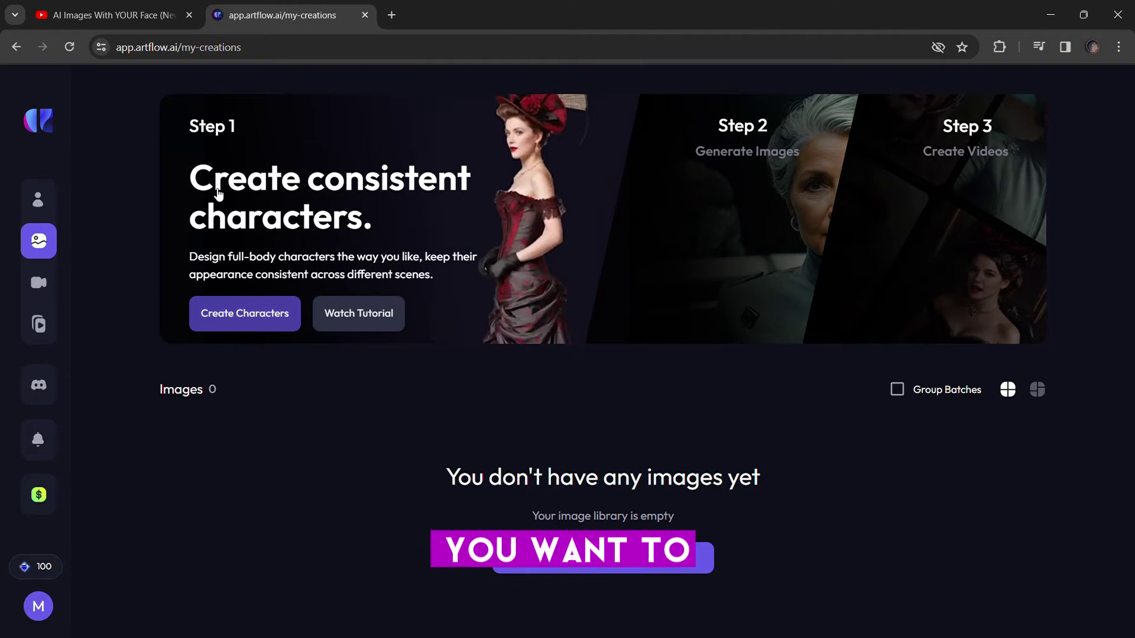
pyautogui.moveTo(58, 198)
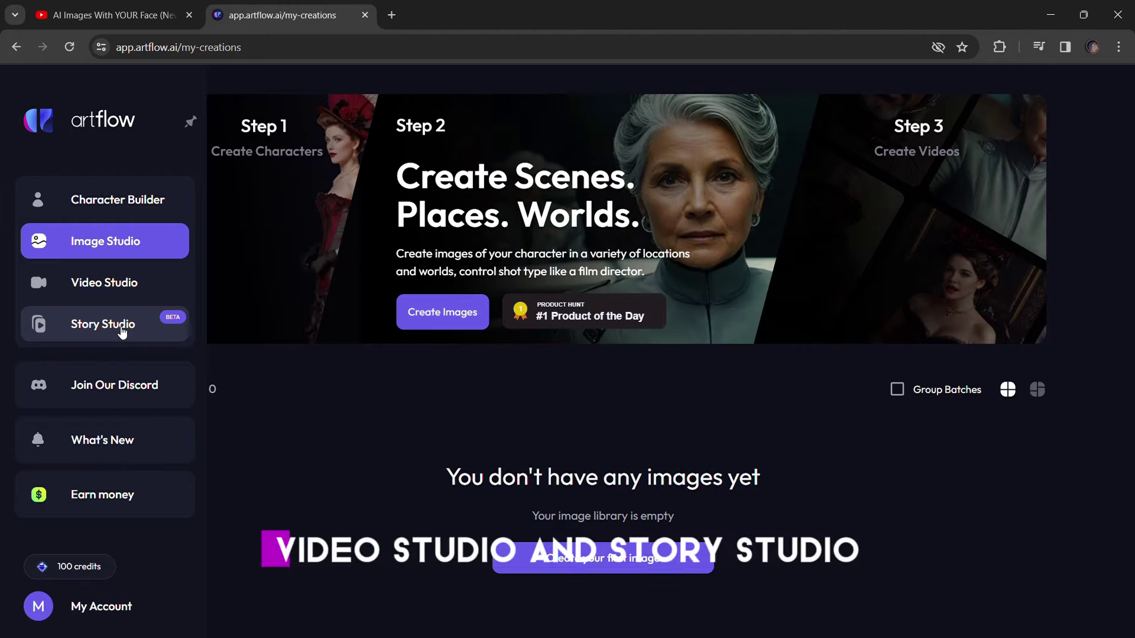
# Step: Start a new character in Character Builder described as 'a pretty white model with short hair black'
pyautogui.click(116, 199)
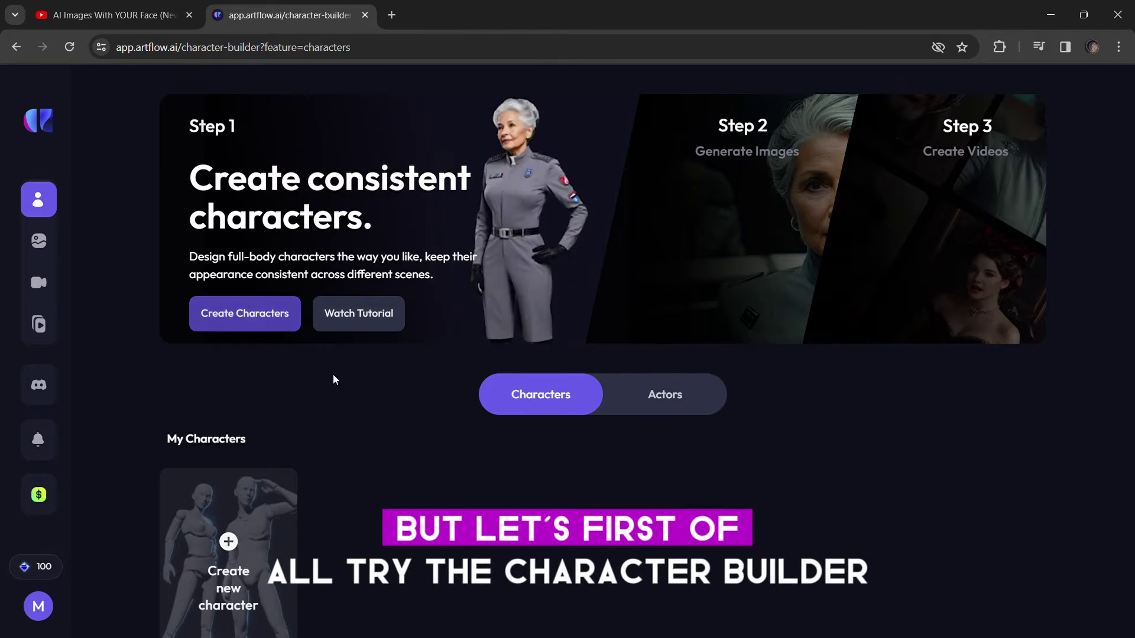
pyautogui.scroll(-2, 263, 398)
pyautogui.click(226, 422)
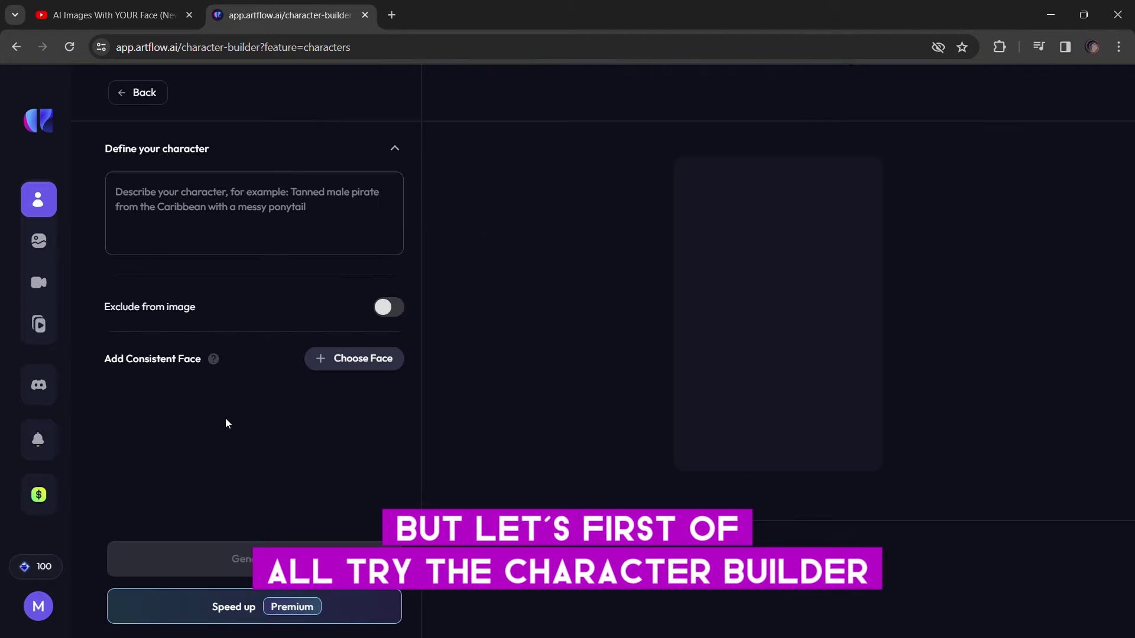
pyautogui.click(285, 207)
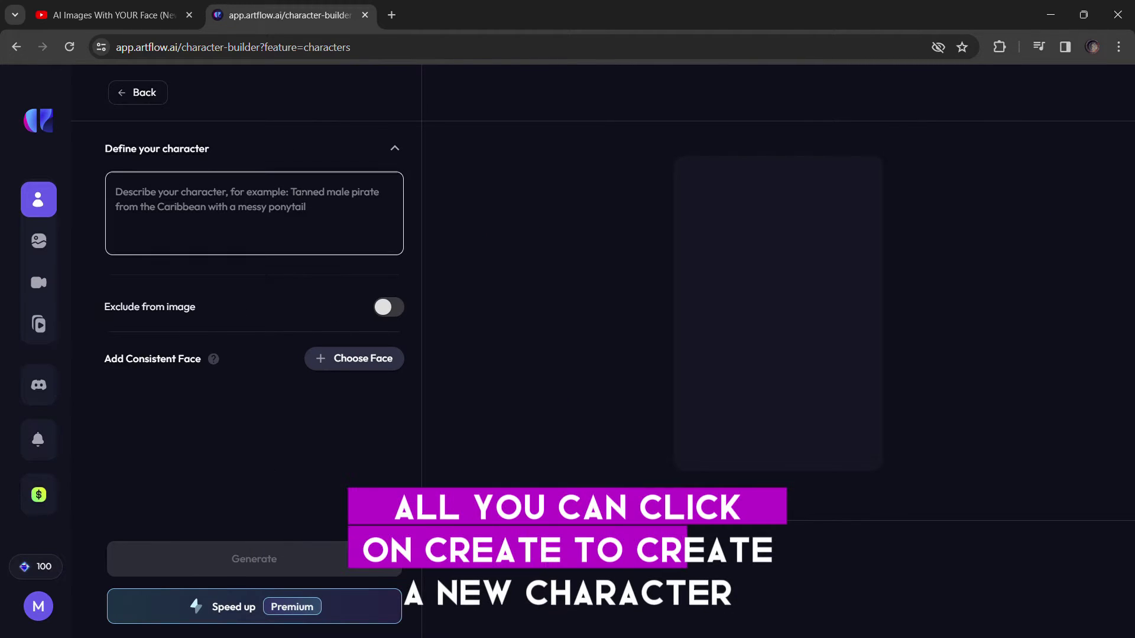
pyautogui.write('a pre')
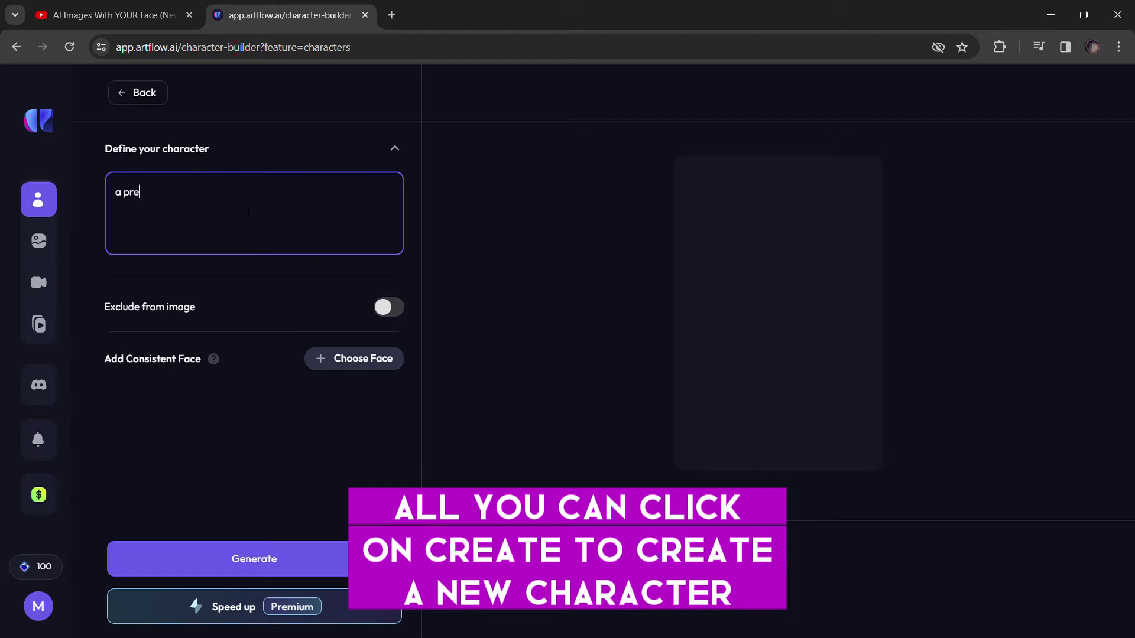
pyautogui.write('tty white')
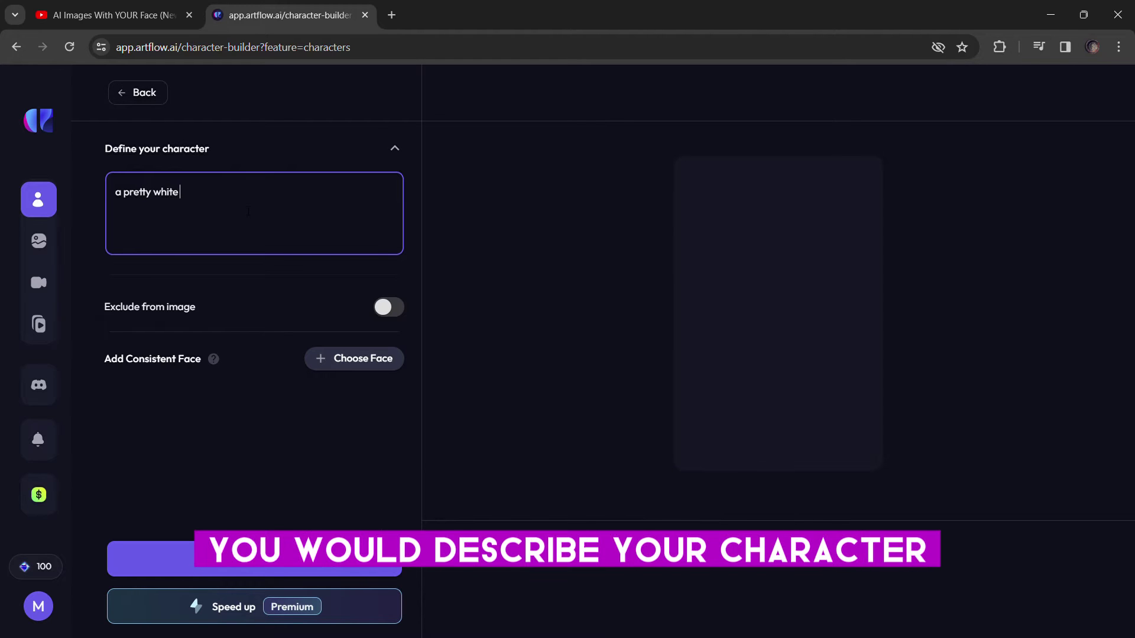
pyautogui.write(' model with sh')
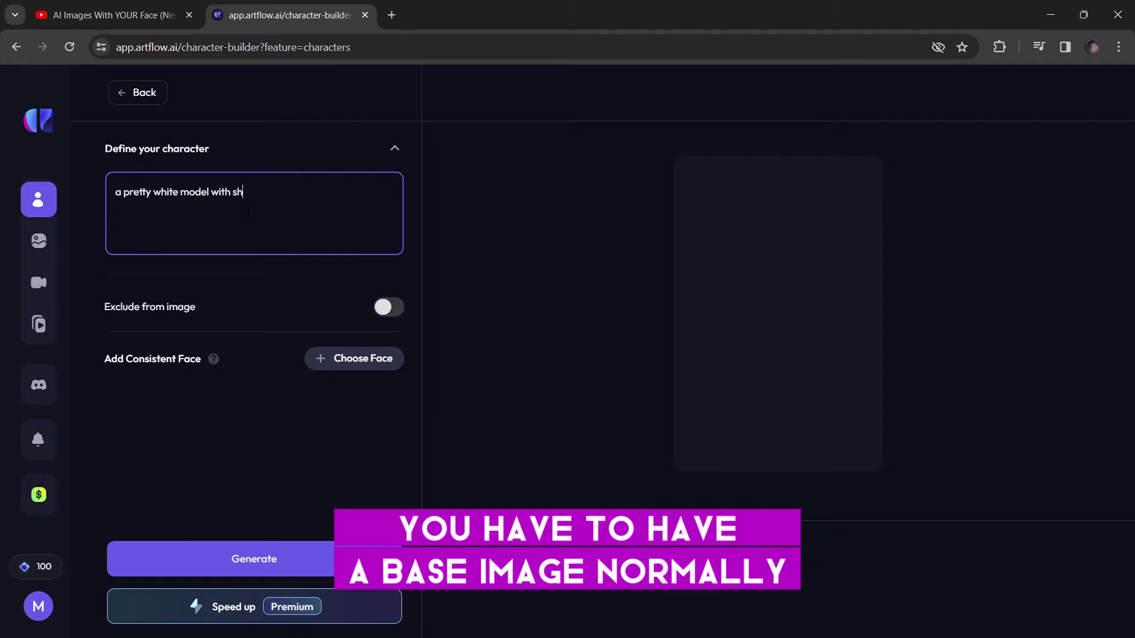
pyautogui.write('ort hair ')
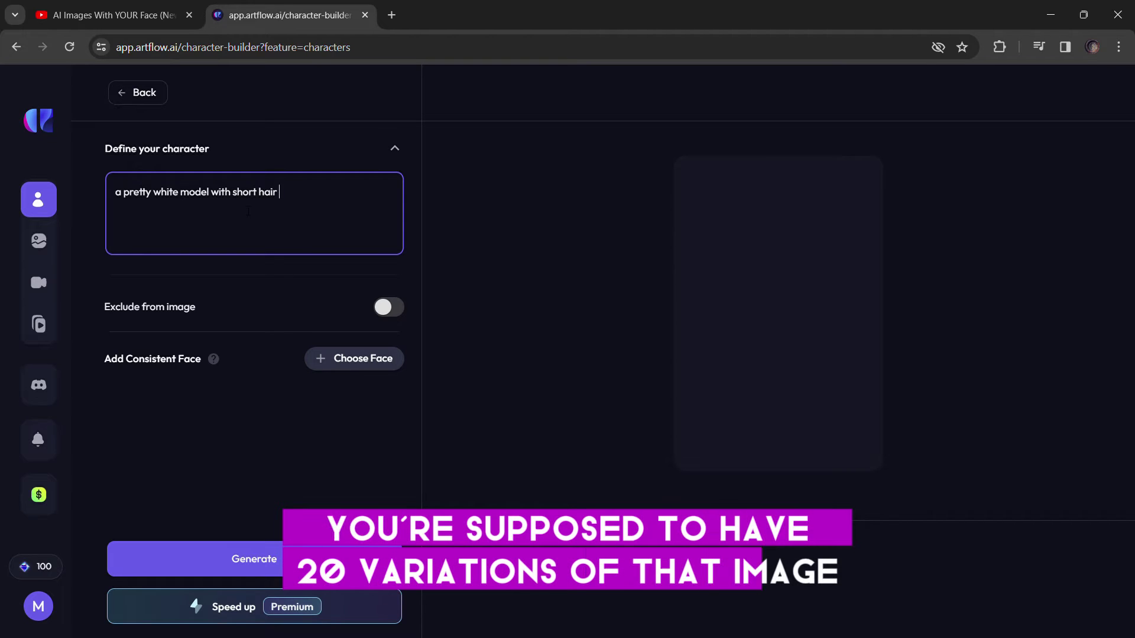
pyautogui.write(' black')
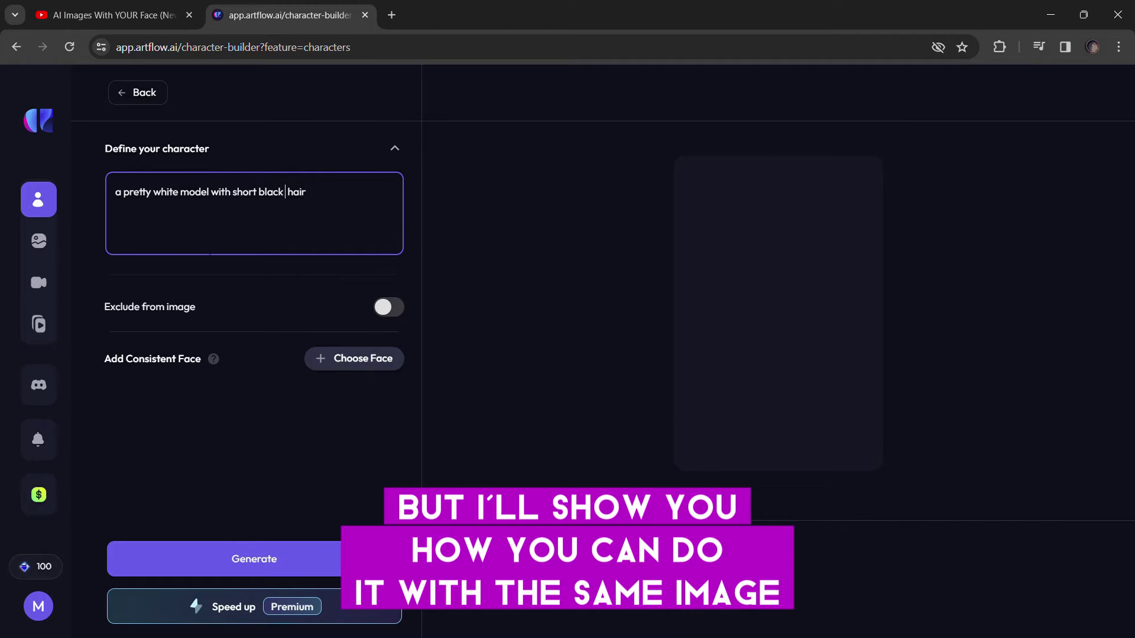
# Step: Browse the public actor faces offered for a consistent face
pyautogui.click(344, 367)
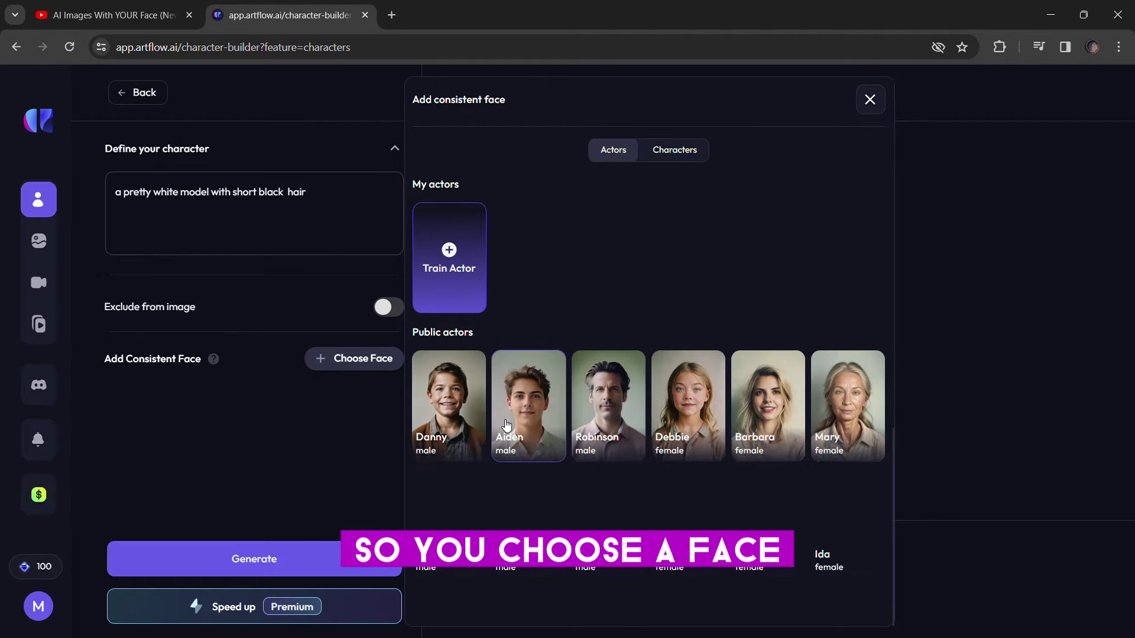
pyautogui.scroll(-1, 509, 426)
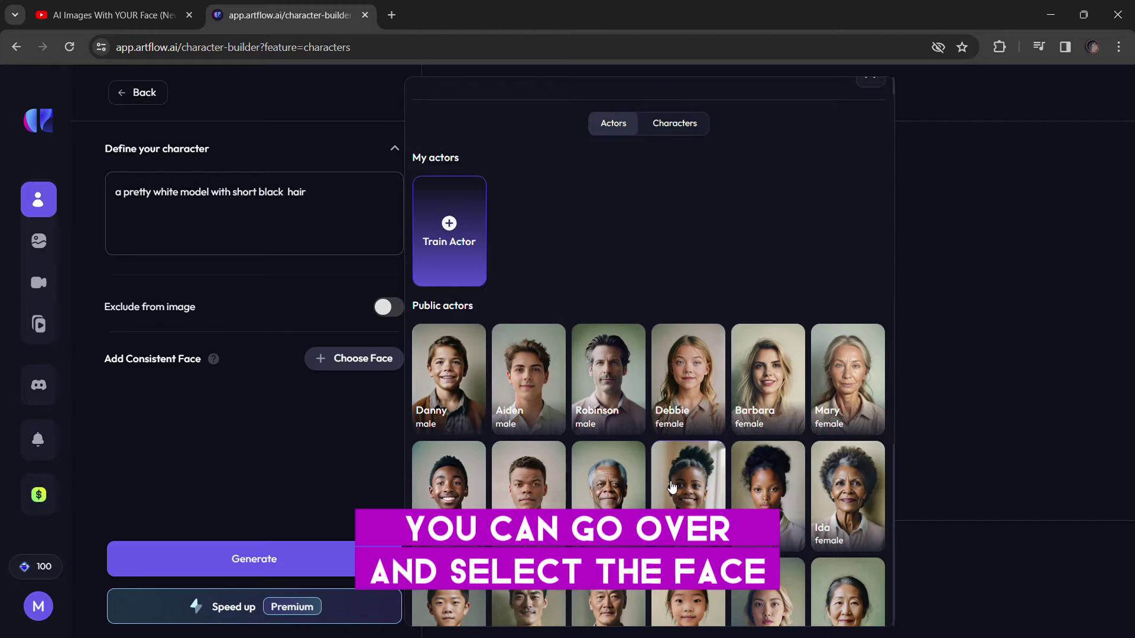
pyautogui.scroll(-5, 673, 486)
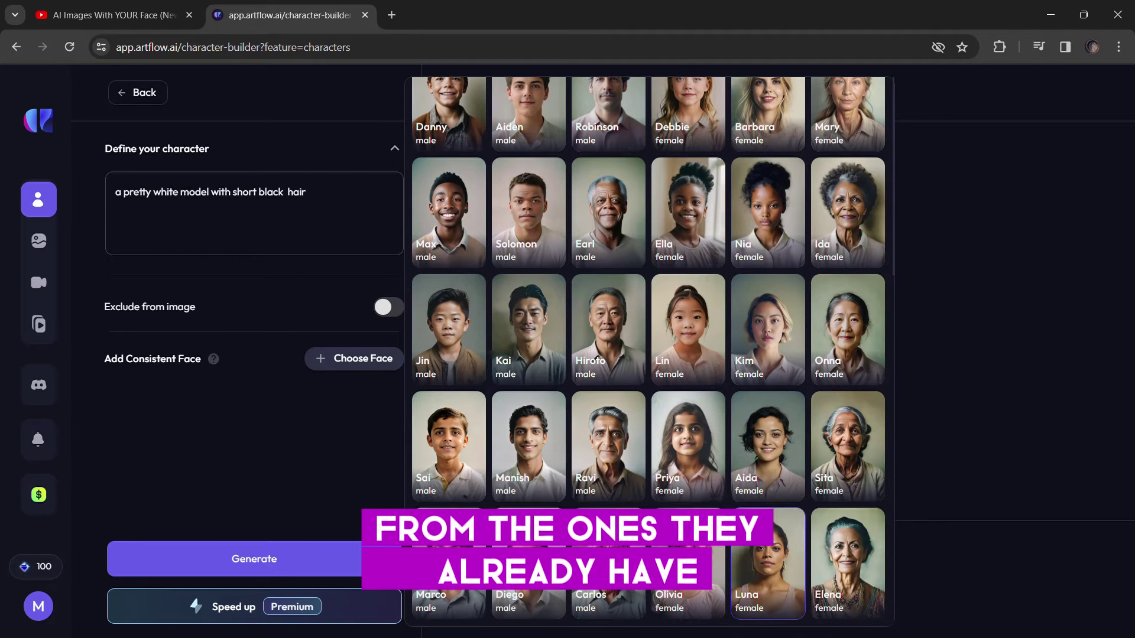
pyautogui.scroll(6, 474, 321)
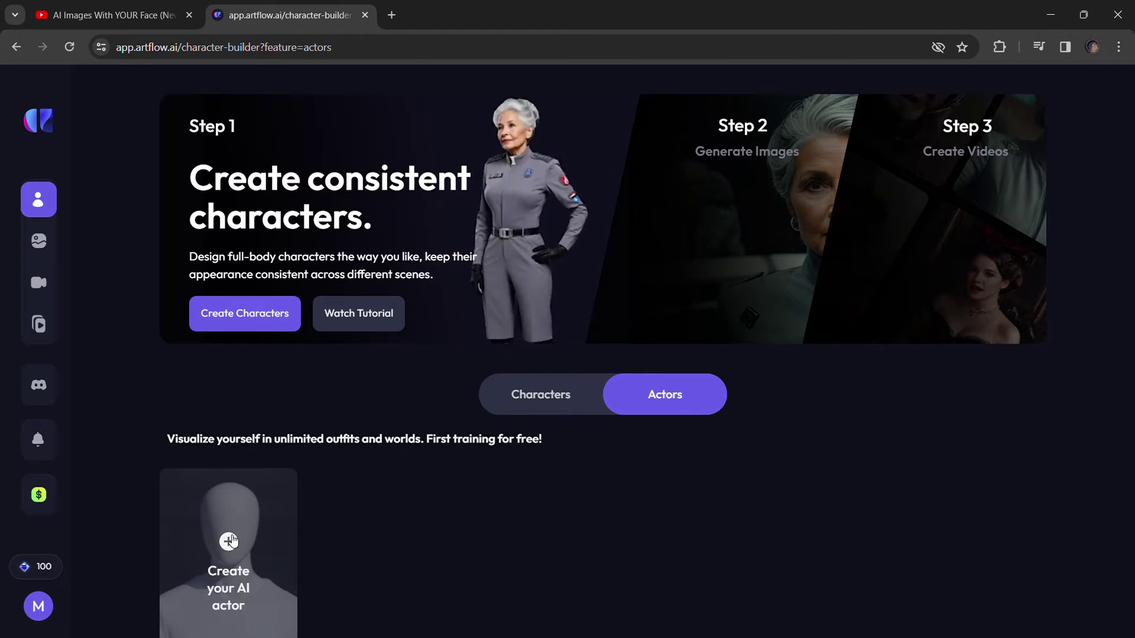
# Step: Create an AI actor named 'Emilia' from 20 uploaded photos and start its training
pyautogui.scroll(-2, 223, 532)
pyautogui.click(228, 415)
pyautogui.click(494, 297)
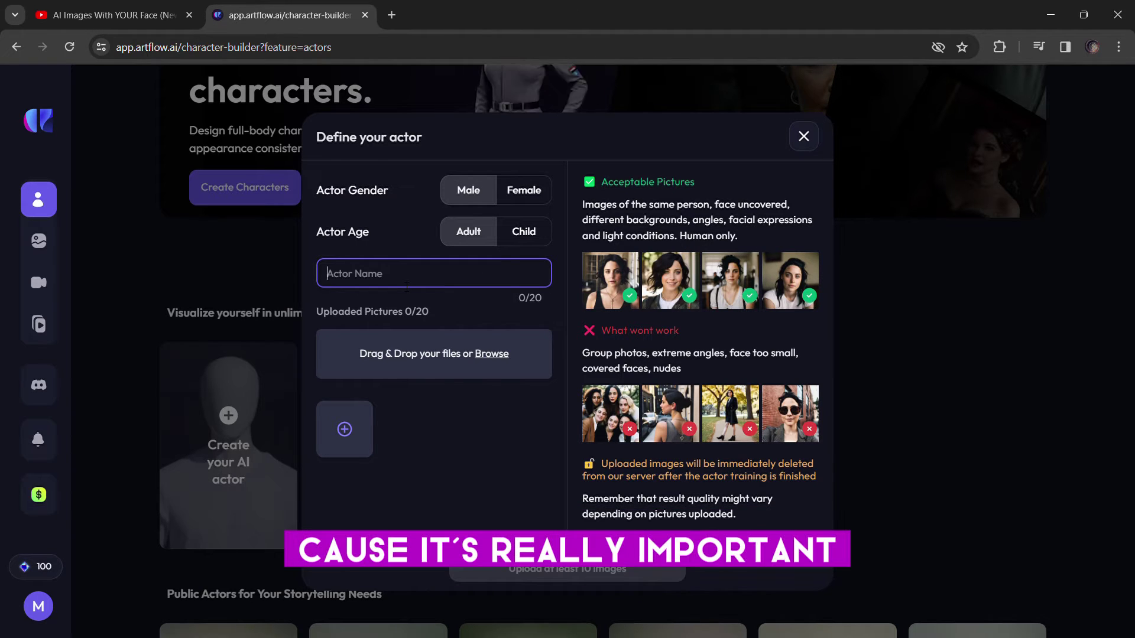
pyautogui.write('Emilia')
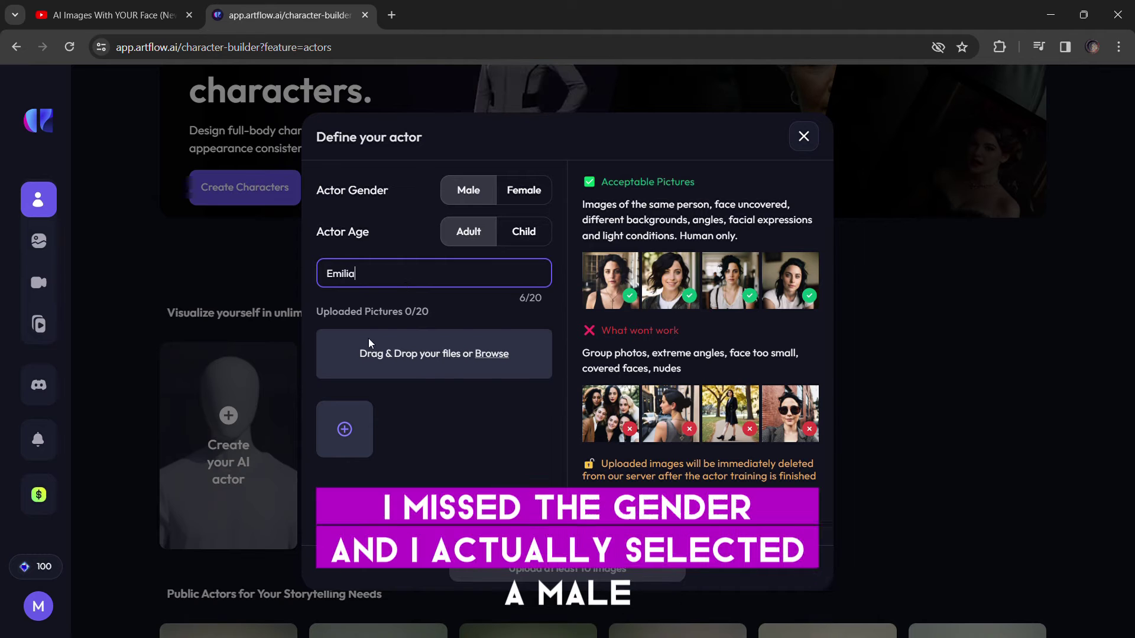
pyautogui.click(411, 356)
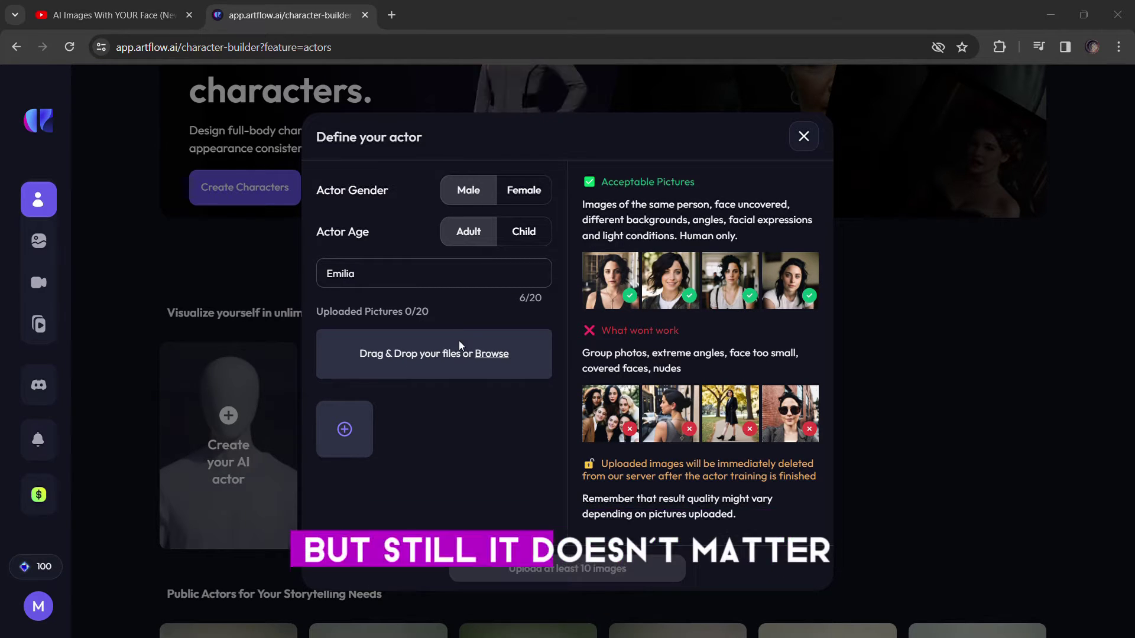
pyautogui.press('Return')
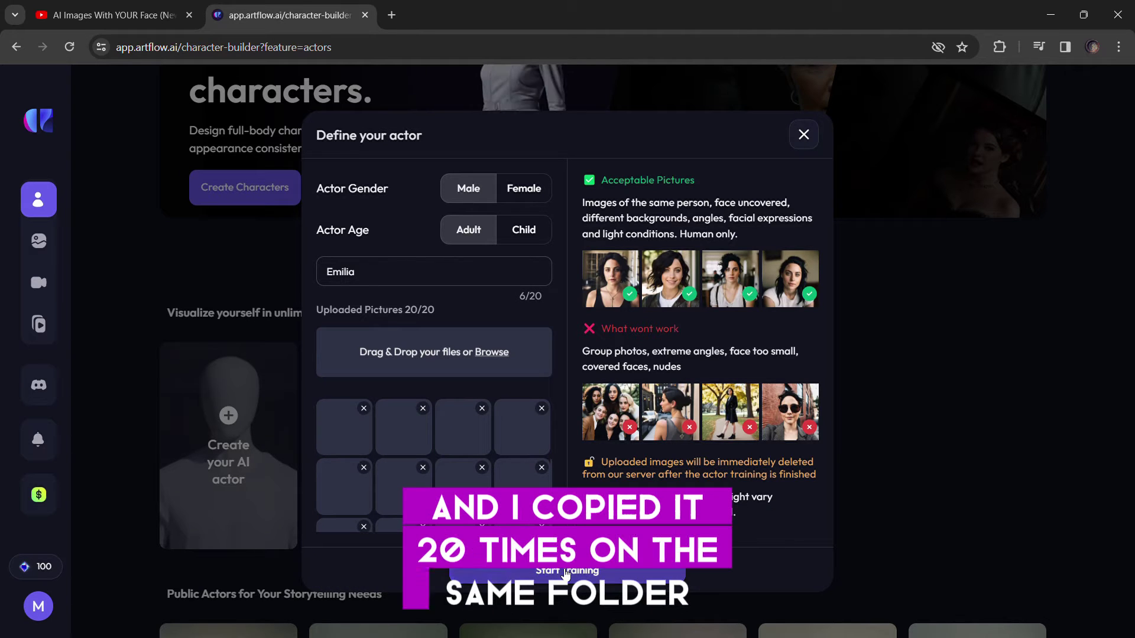
pyautogui.click(561, 569)
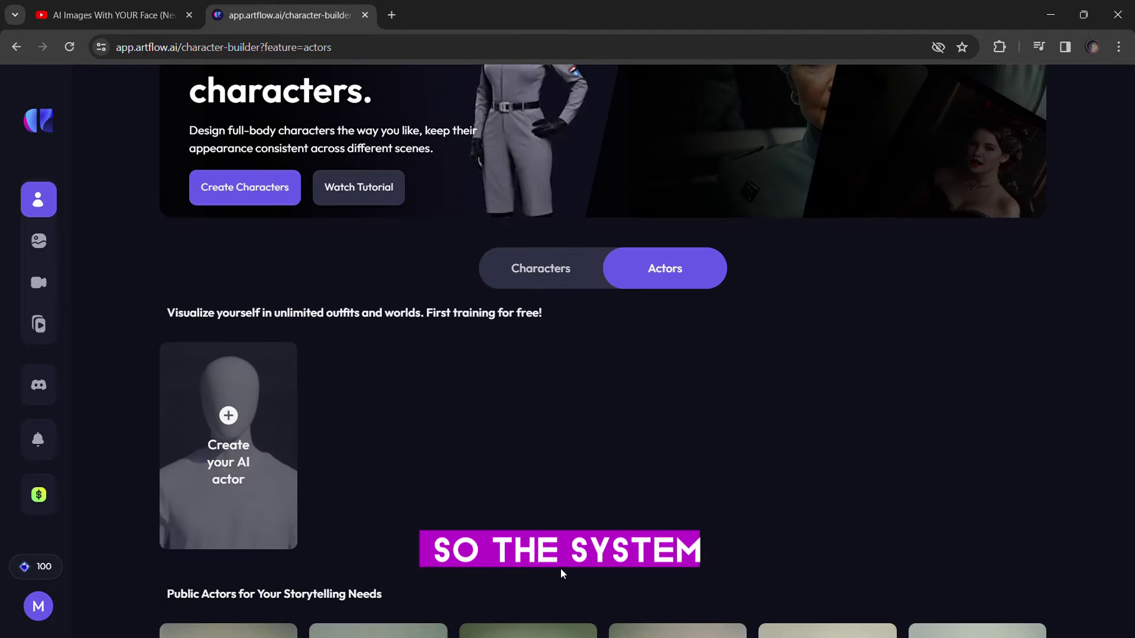
pyautogui.scroll(-2, 568, 513)
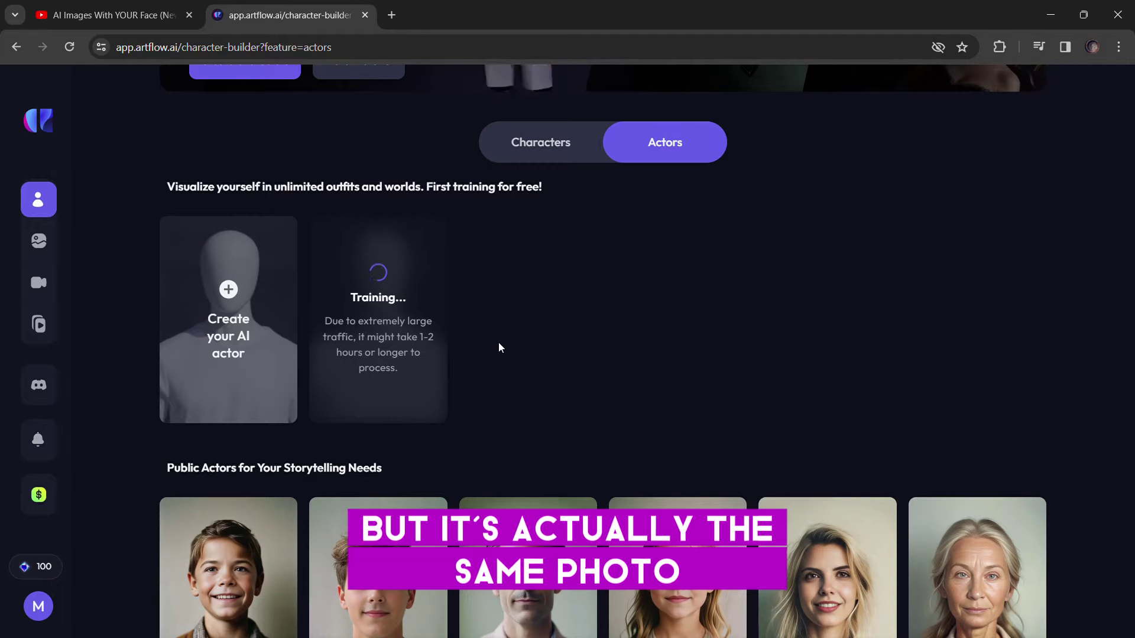
# Step: Start a new image in Image Studio with public actor Kim as the consistent face
pyautogui.moveTo(41, 256)
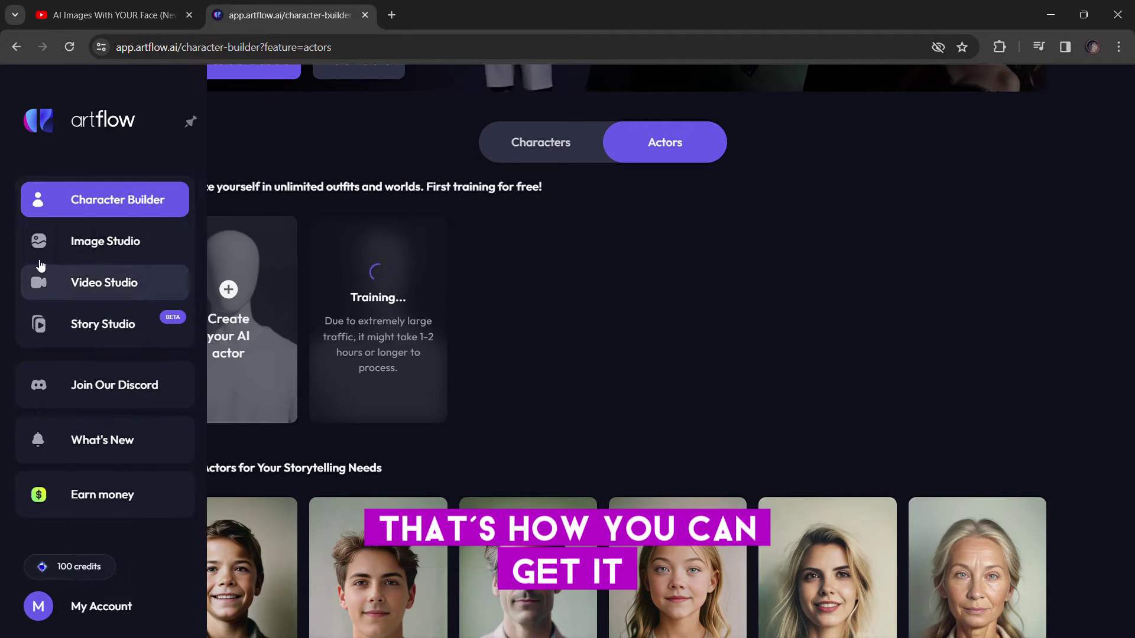
pyautogui.click(113, 249)
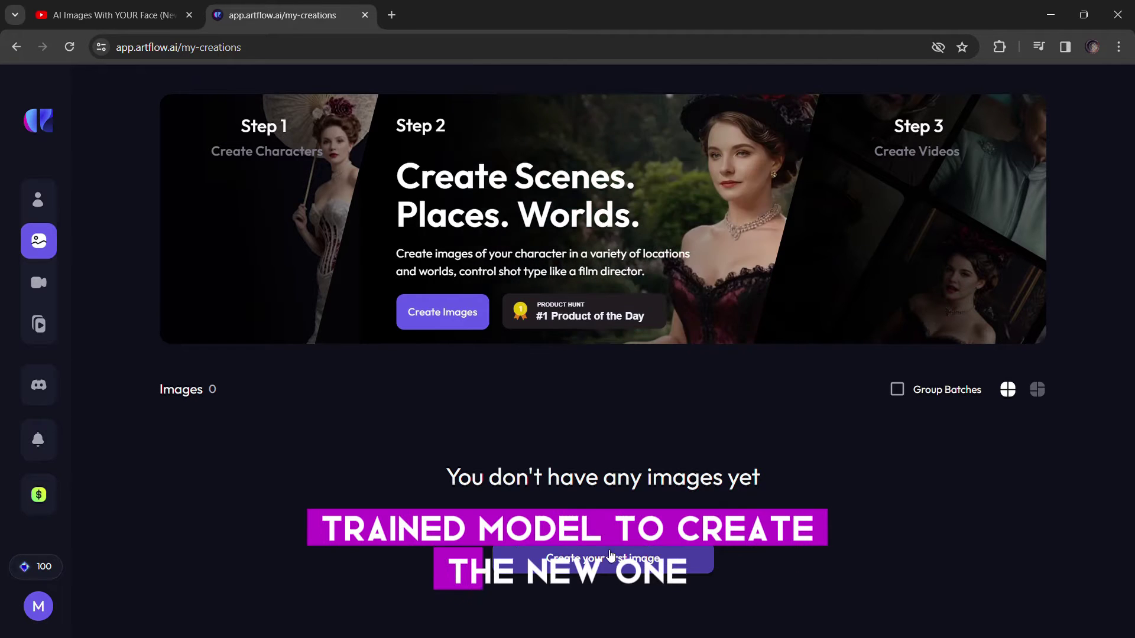
pyautogui.click(610, 557)
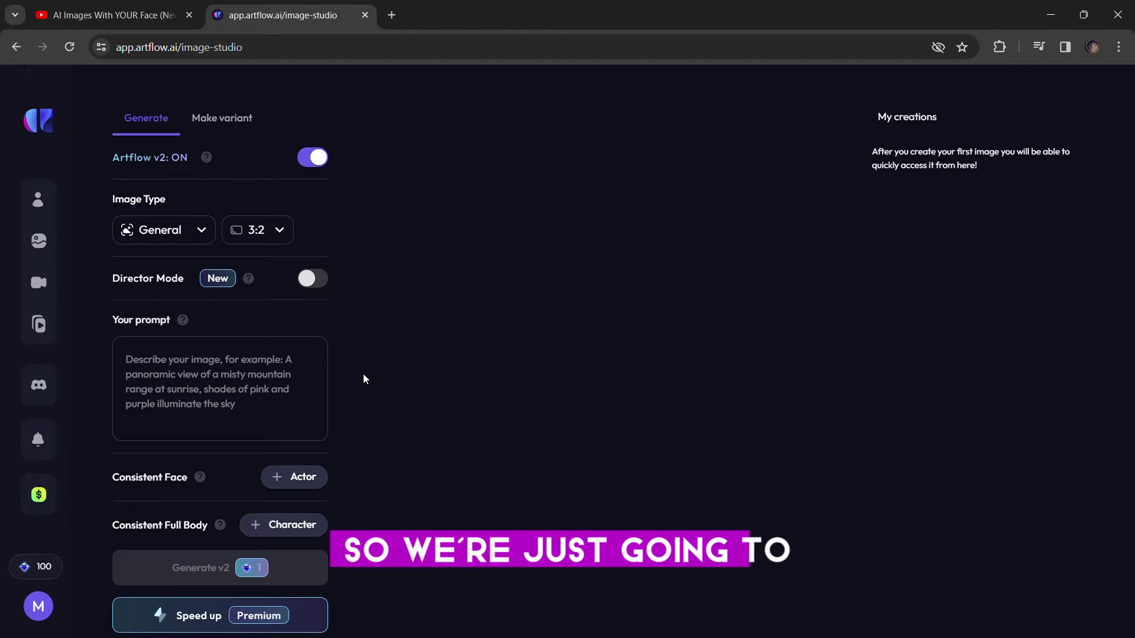
pyautogui.scroll(-2, 363, 379)
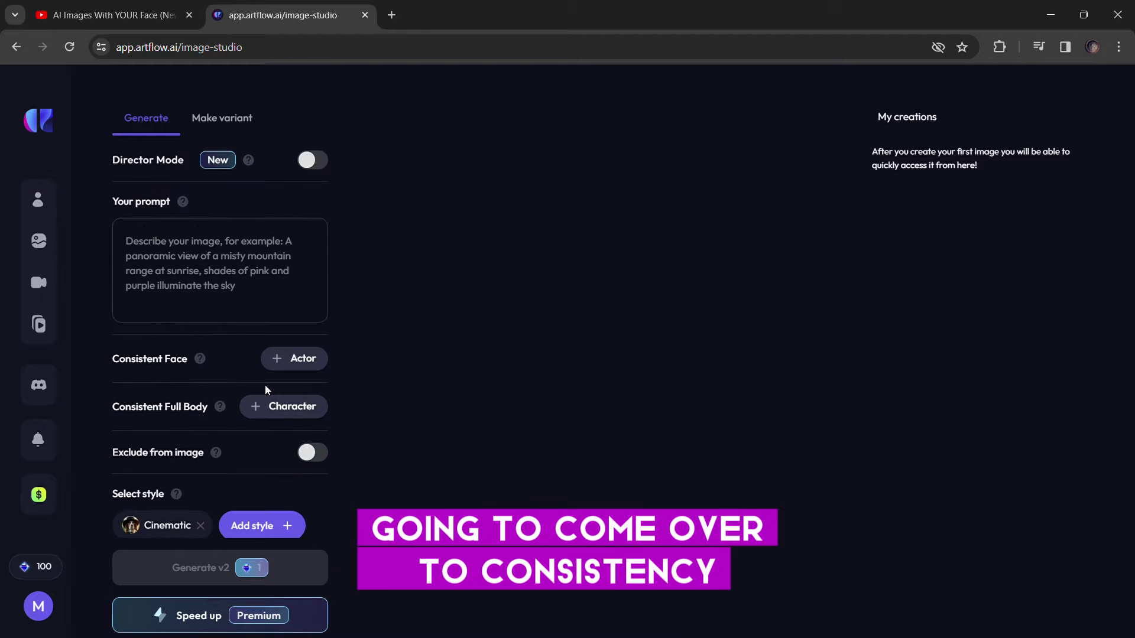
pyautogui.click(283, 350)
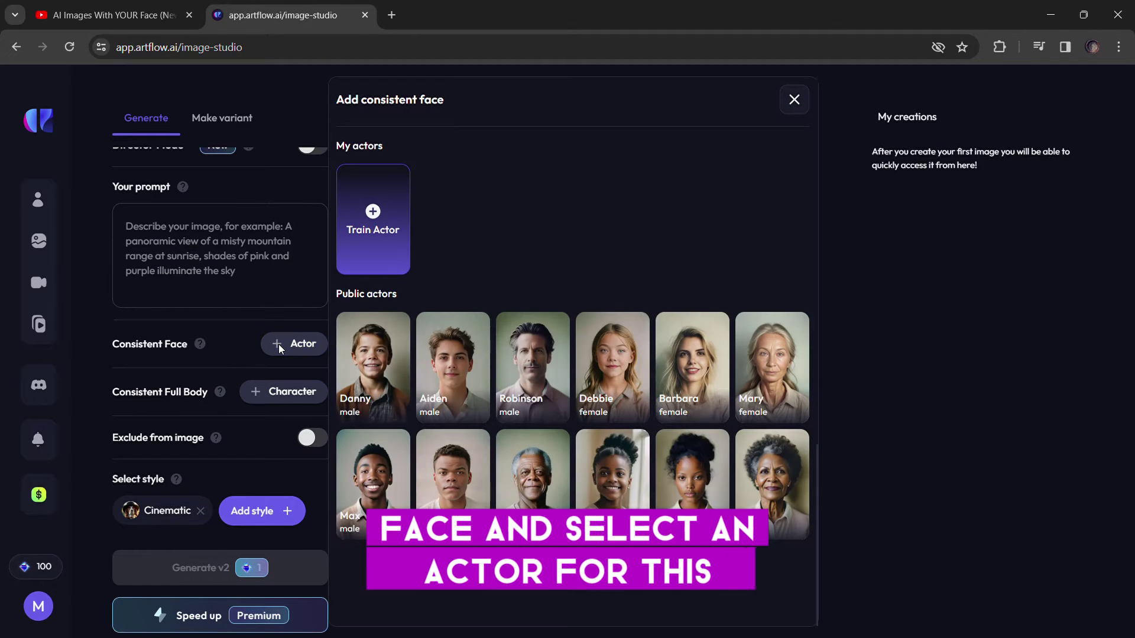
pyautogui.scroll(-1, 484, 286)
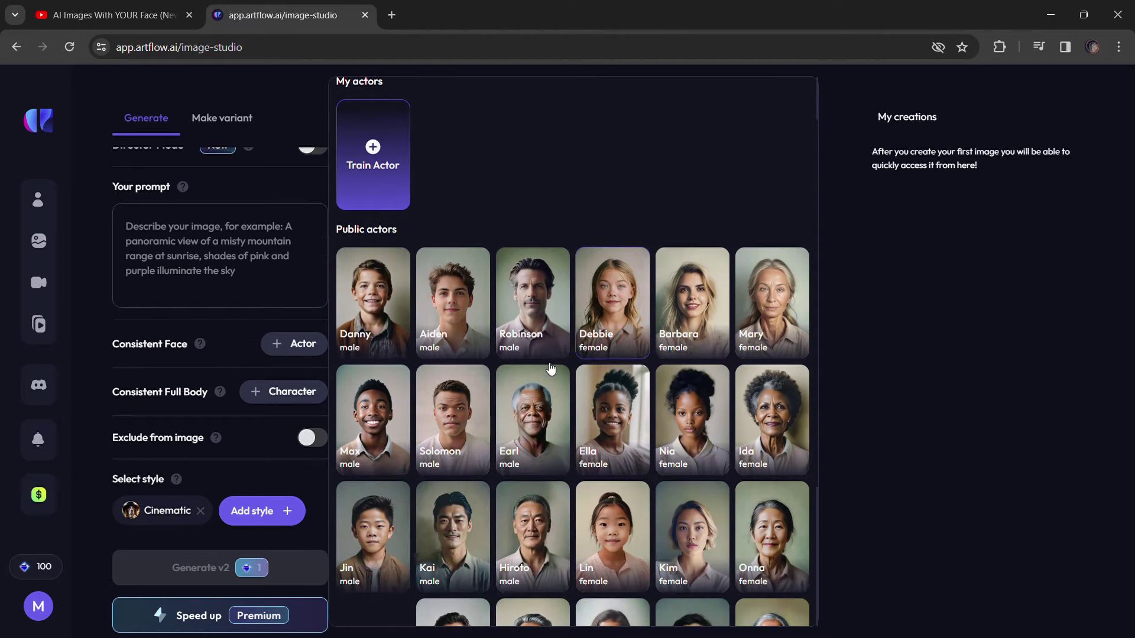
pyautogui.scroll(-1, 538, 405)
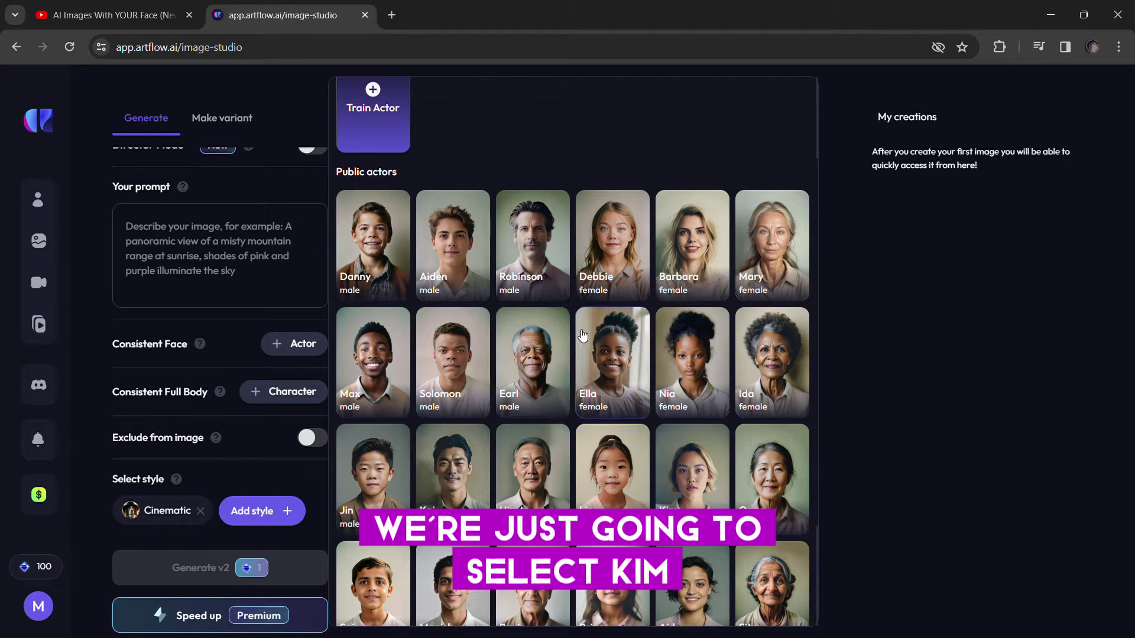
pyautogui.scroll(-3, 518, 372)
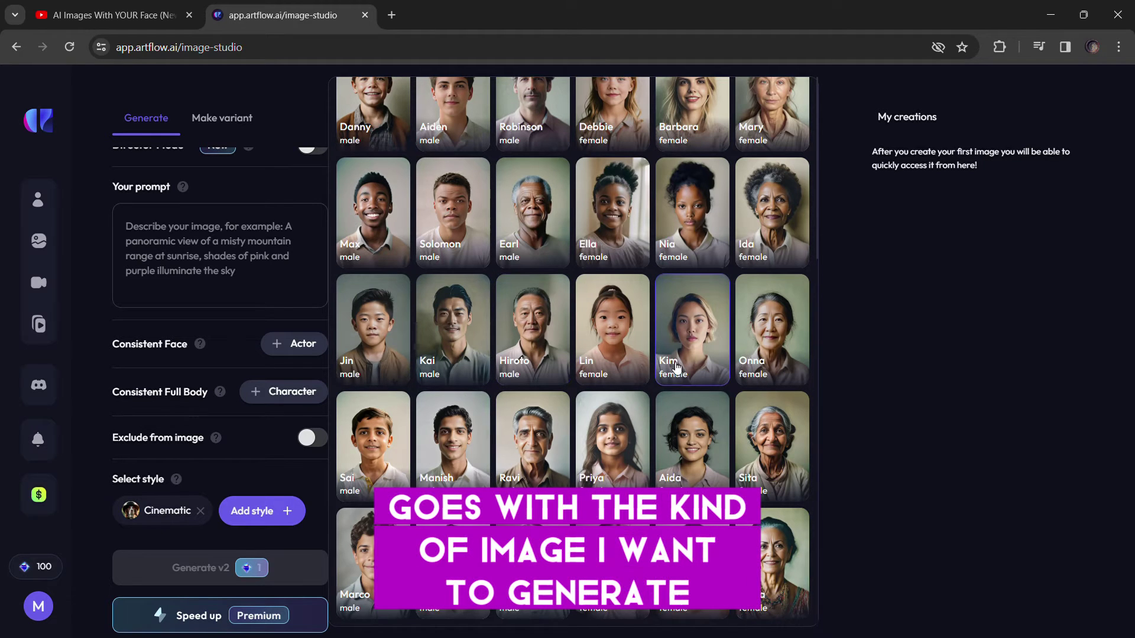
pyautogui.click(697, 350)
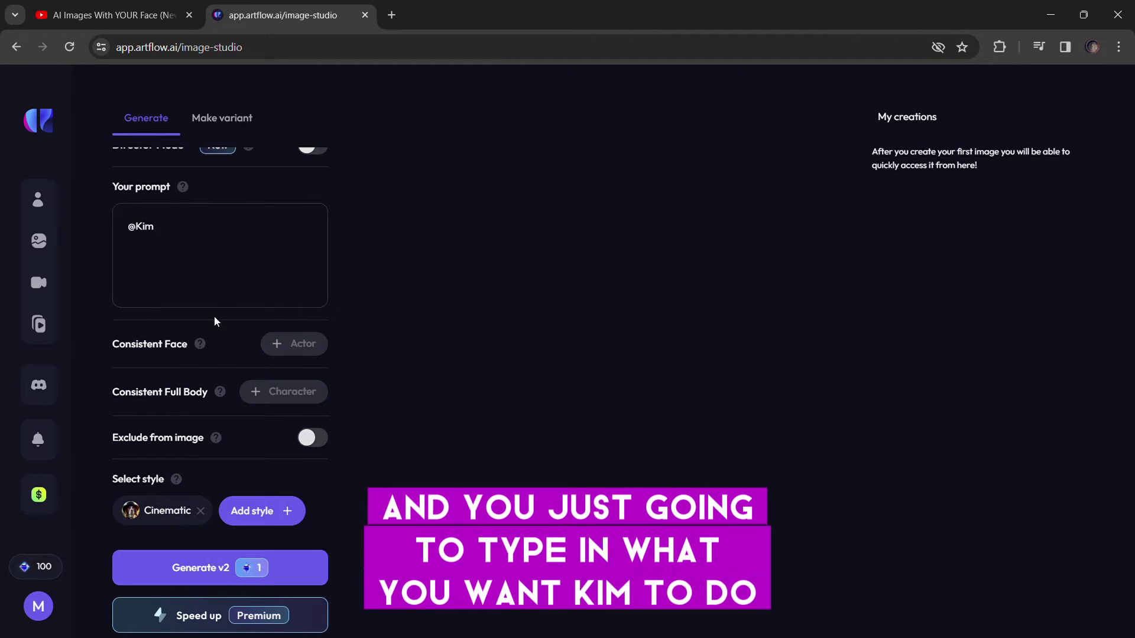
# Step: Write the prompt 'wearing a pink crop top and a mini skirt'
pyautogui.scroll(-1, 178, 413)
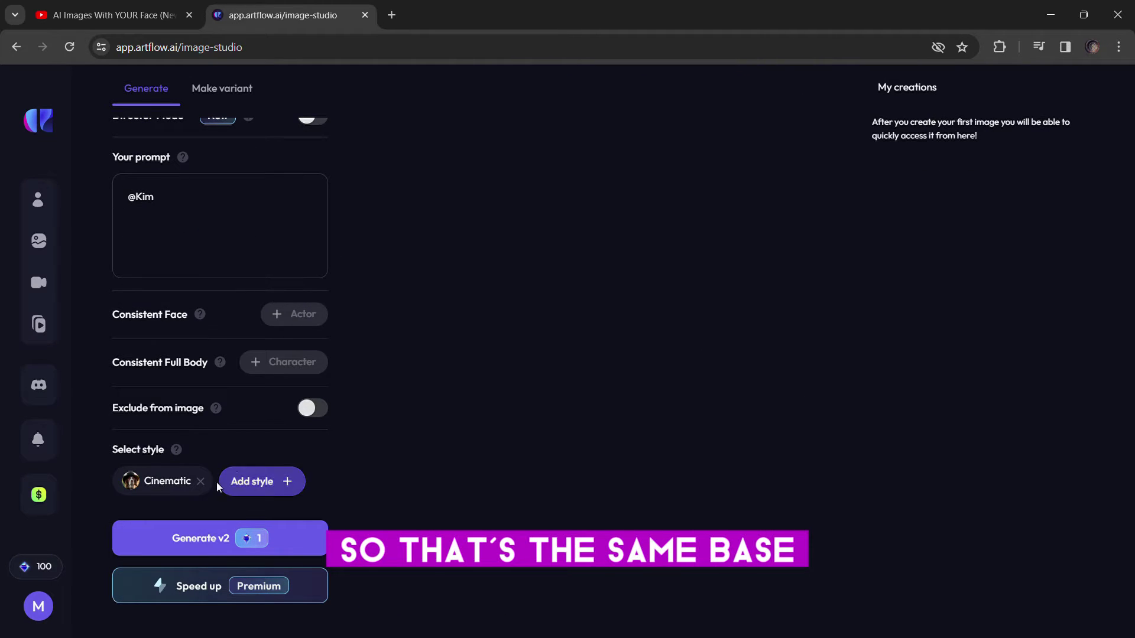
pyautogui.scroll(3, 234, 453)
pyautogui.scroll(2, 195, 268)
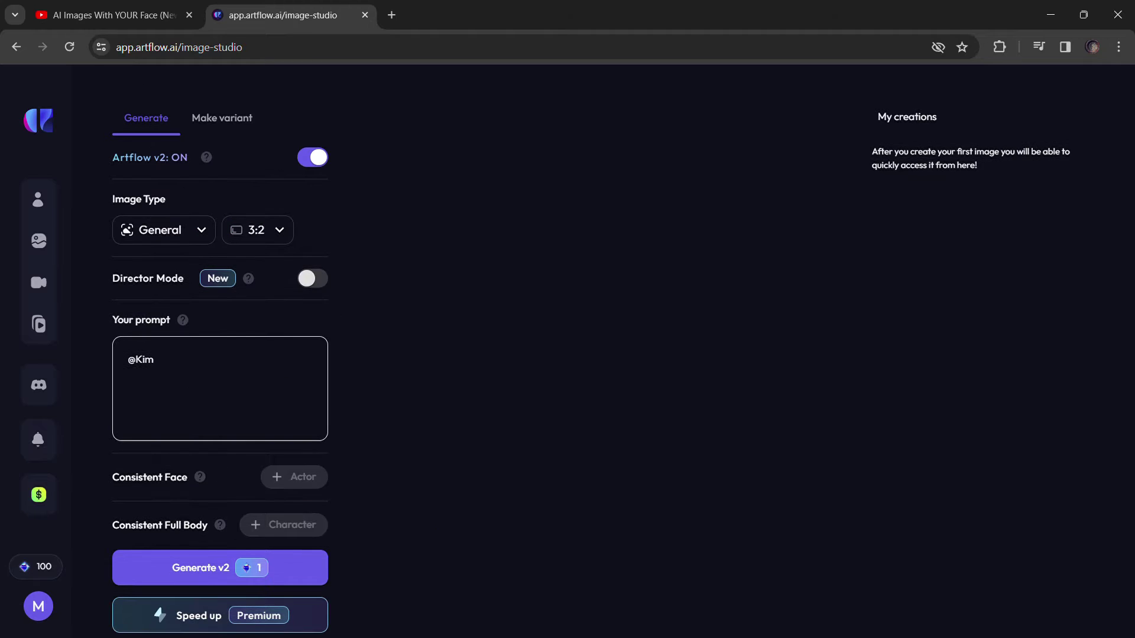
pyautogui.write('earing a')
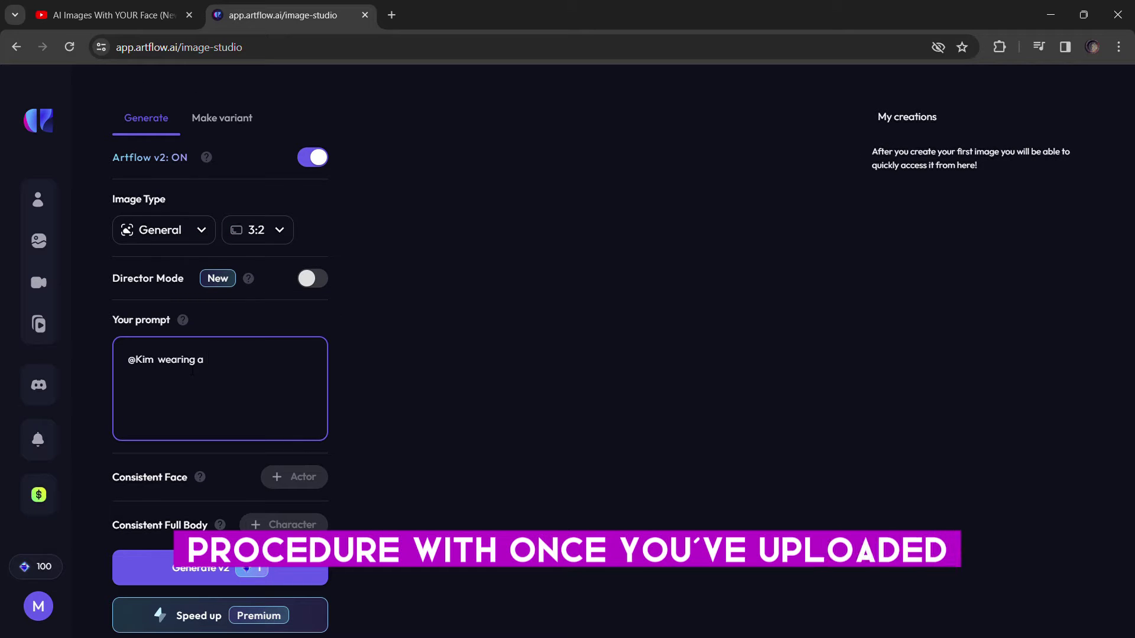
pyautogui.write(' bcrop top wit')
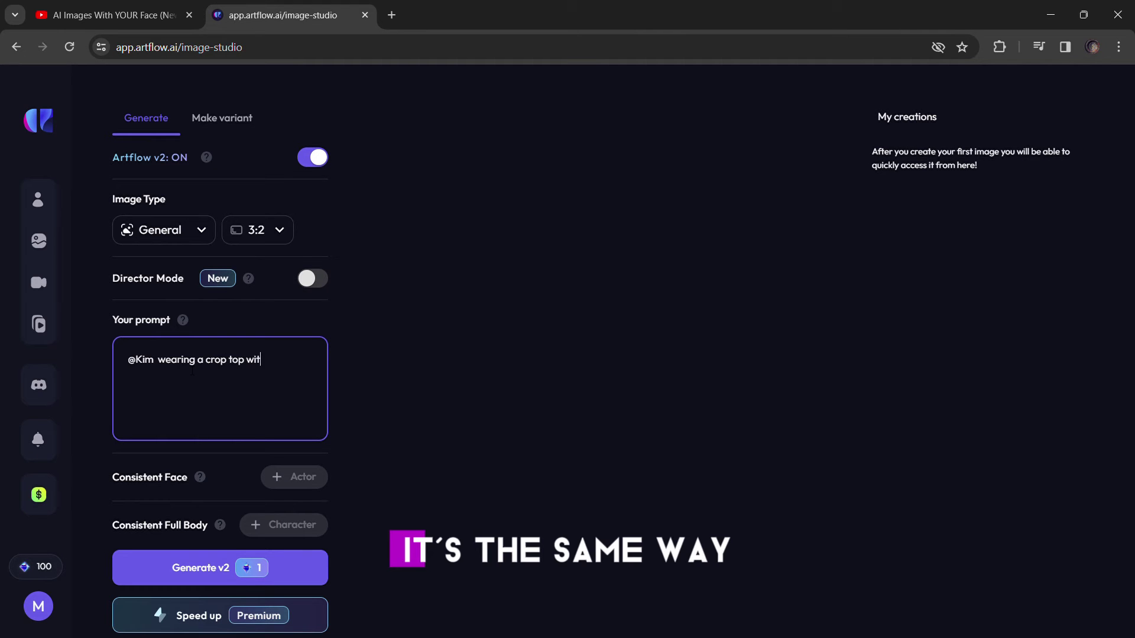
pyautogui.press('BackSpace')
pyautogui.press('BackSpace')
pyautogui.press('BackSpace')
pyautogui.press('BackSpace')
pyautogui.press('BackSpace')
pyautogui.press('BackSpace')
pyautogui.press('BackSpace')
pyautogui.press('BackSpace')
pyautogui.write('op top and a')
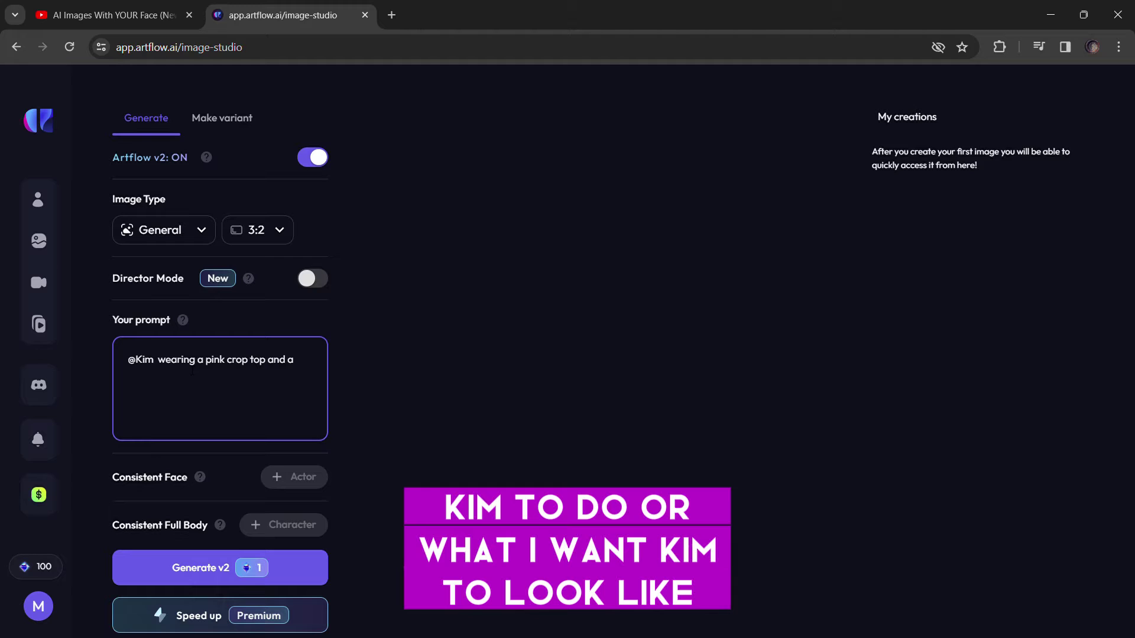
pyautogui.write(' mini skirt')
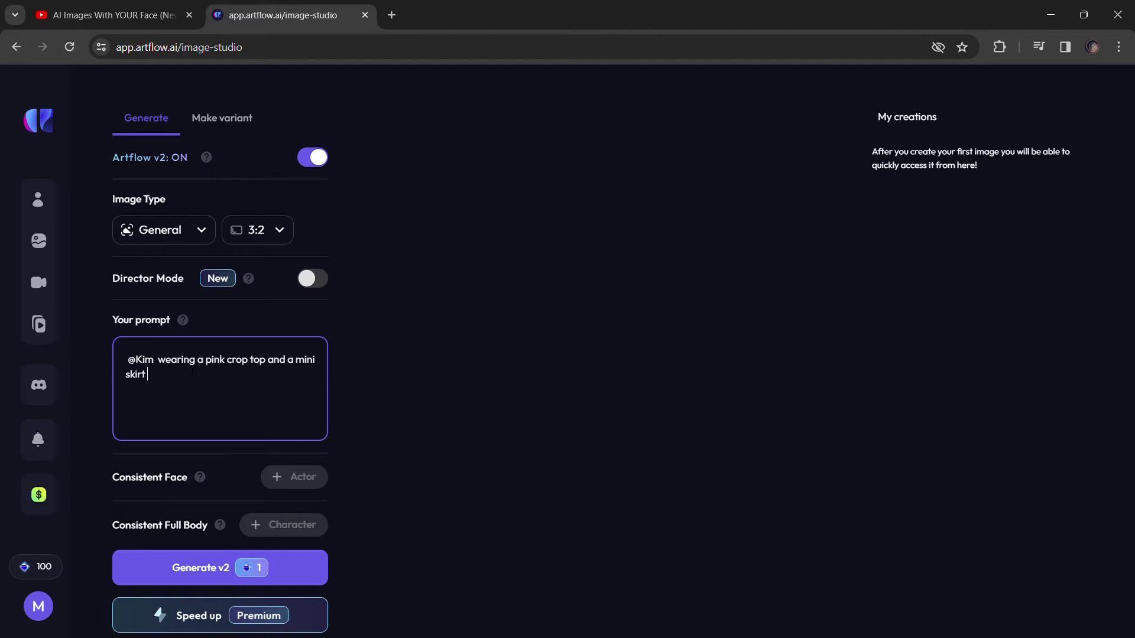
pyautogui.scroll(-2, 266, 410)
pyautogui.scroll(2, 266, 410)
pyautogui.scroll(-3, 285, 419)
# Step: Generate four images from the Kim pink crop top and mini skirt prompt
pyautogui.click(285, 542)
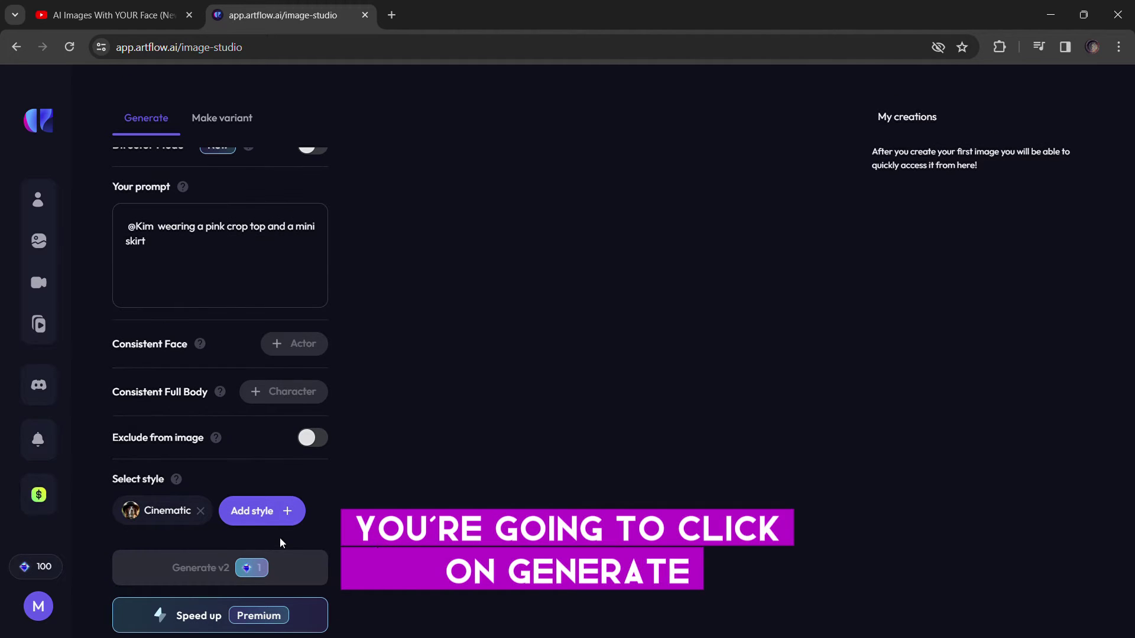
pyautogui.scroll(3, 329, 287)
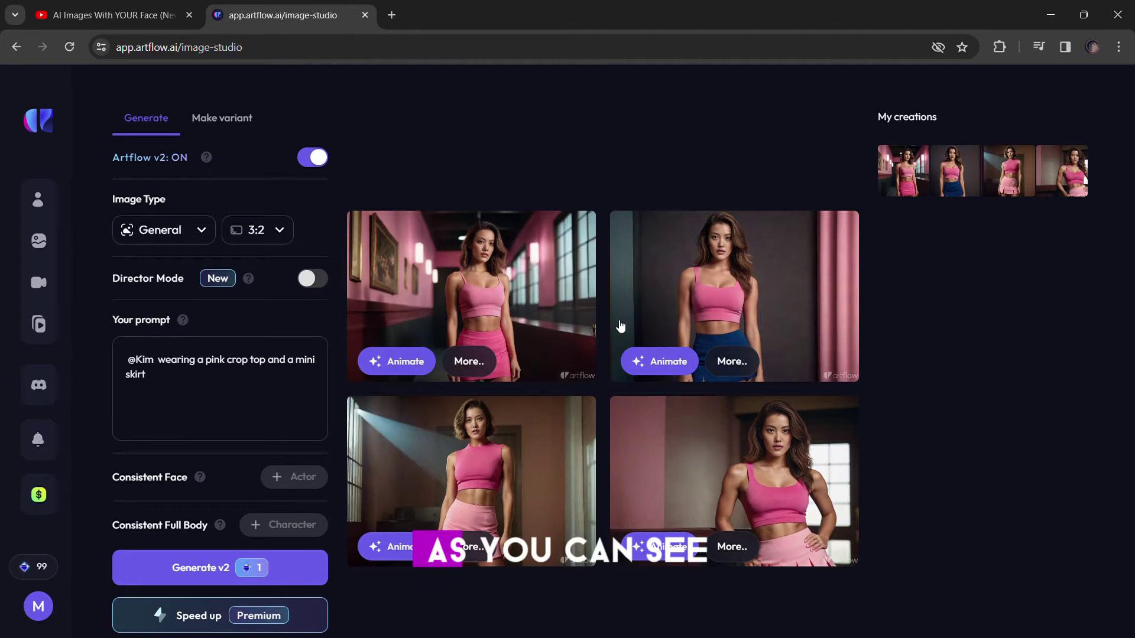
# Step: Open the first Kim image in detail and cycle through all four batch images
pyautogui.click(509, 314)
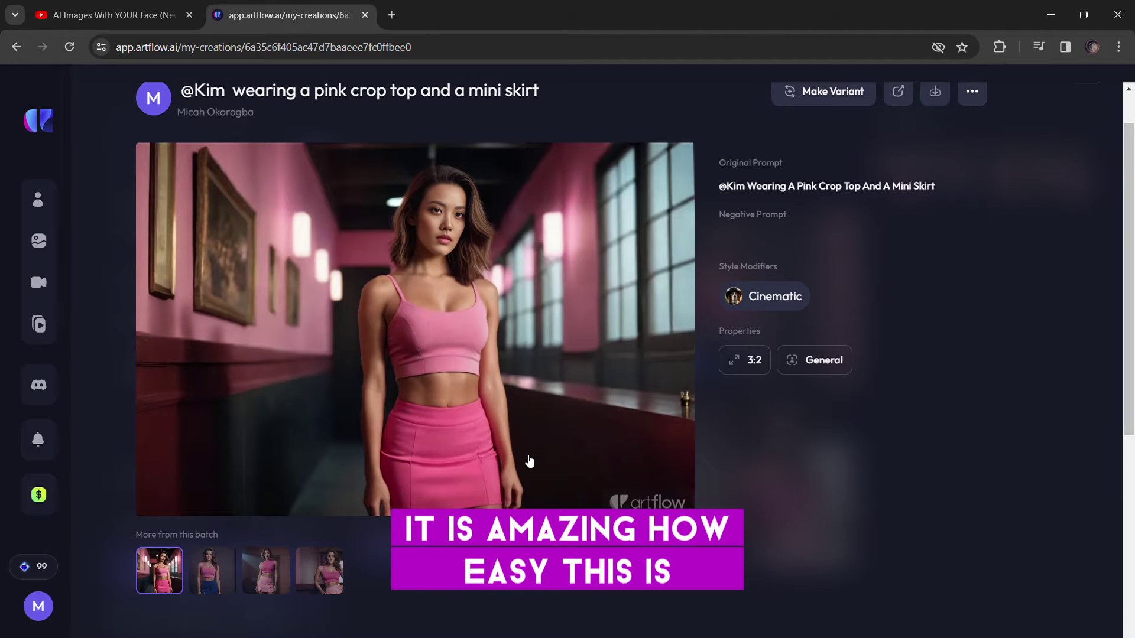
pyautogui.click(211, 567)
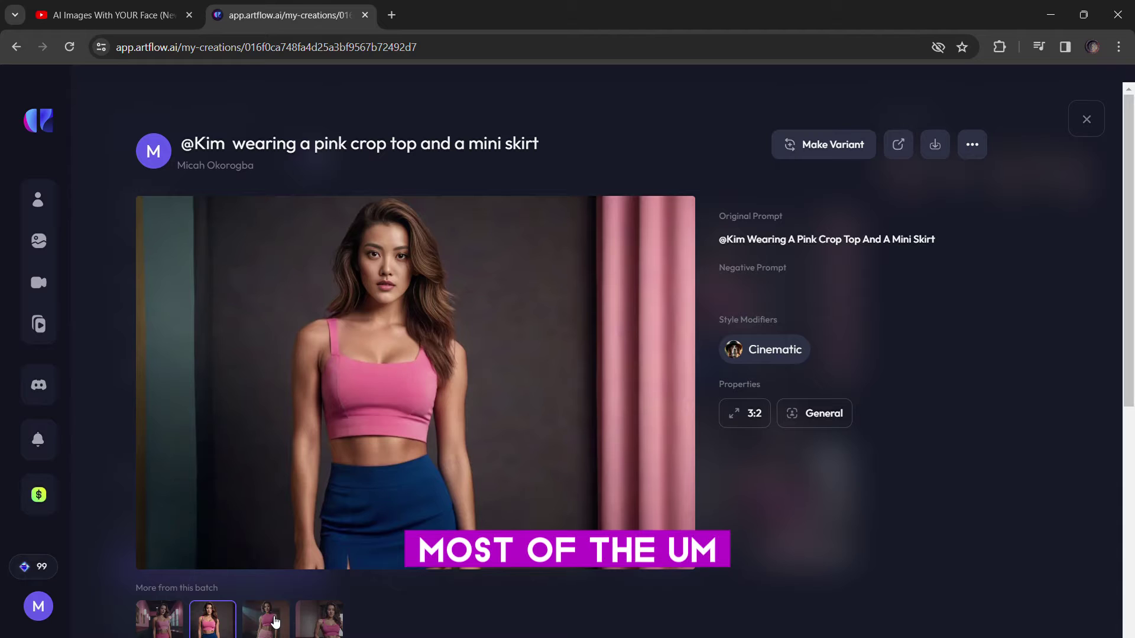
pyautogui.click(272, 617)
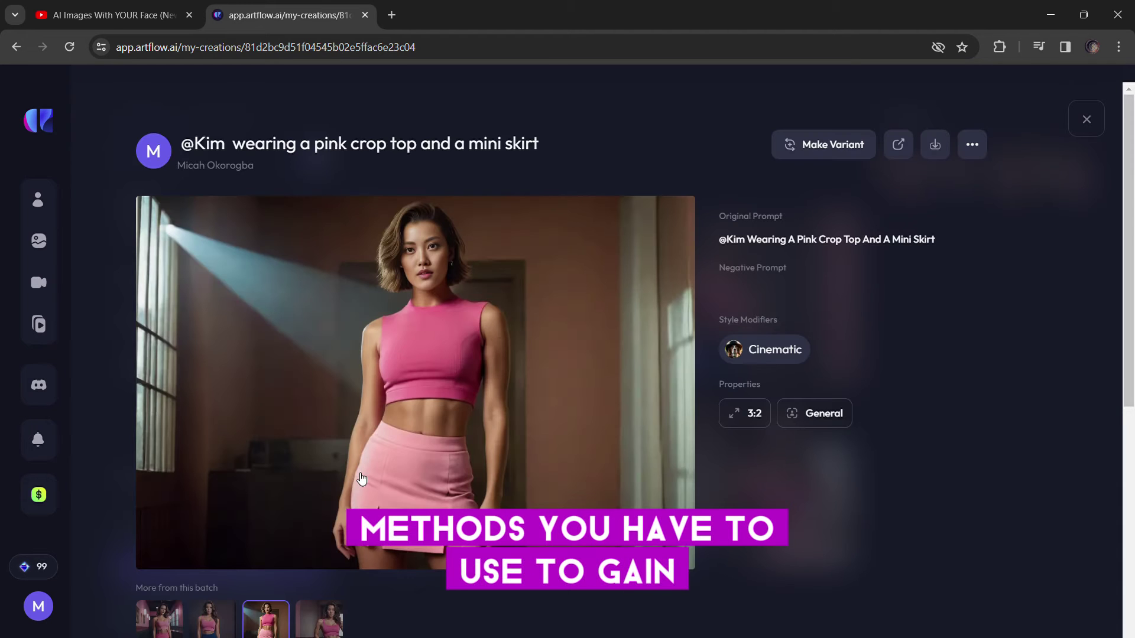
pyautogui.click(327, 622)
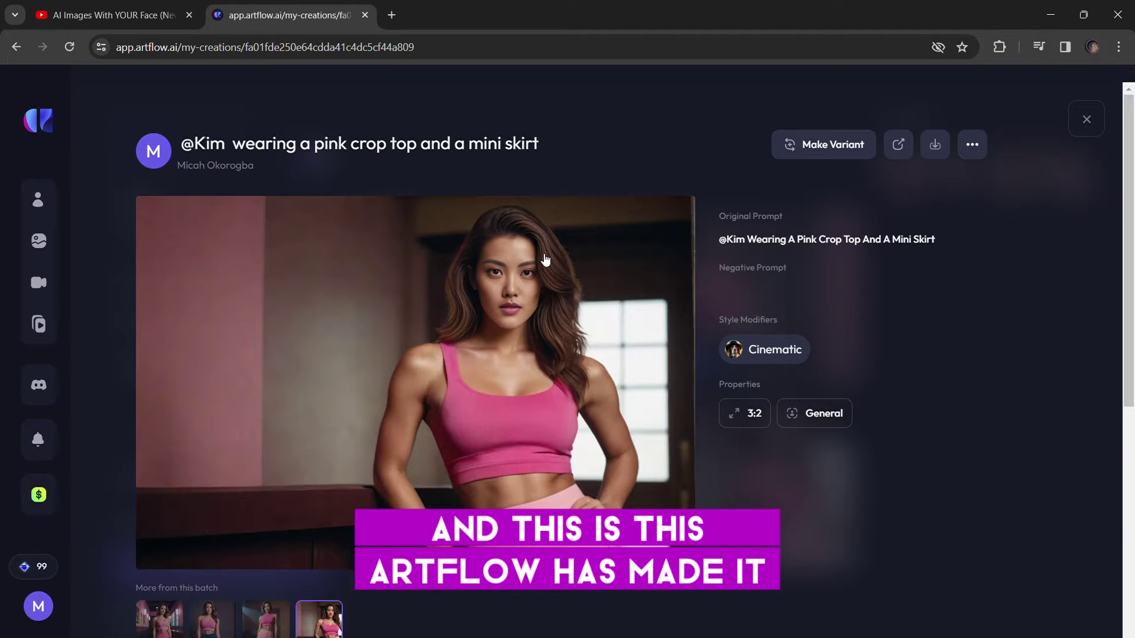
pyautogui.click(277, 618)
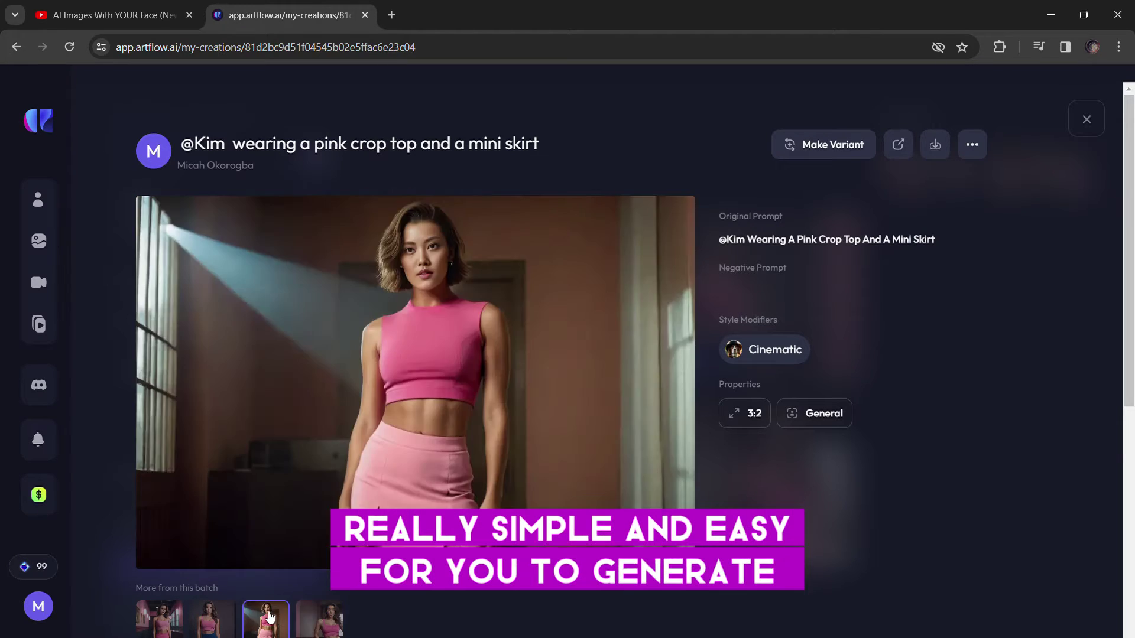
pyautogui.click(216, 624)
pyautogui.click(172, 626)
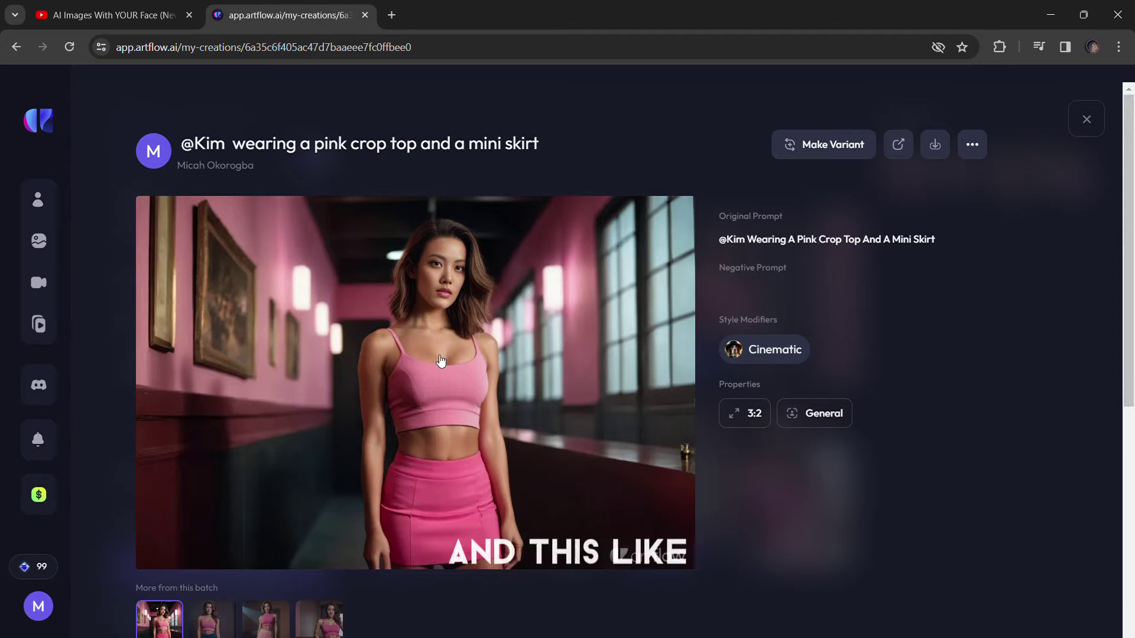
pyautogui.click(266, 618)
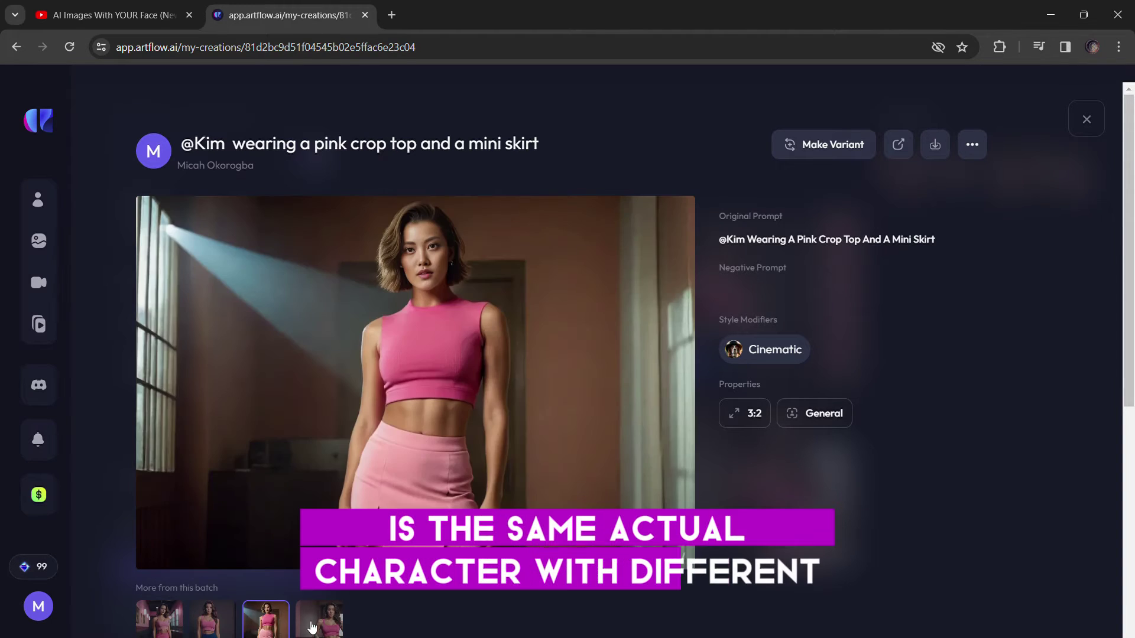
pyautogui.click(320, 617)
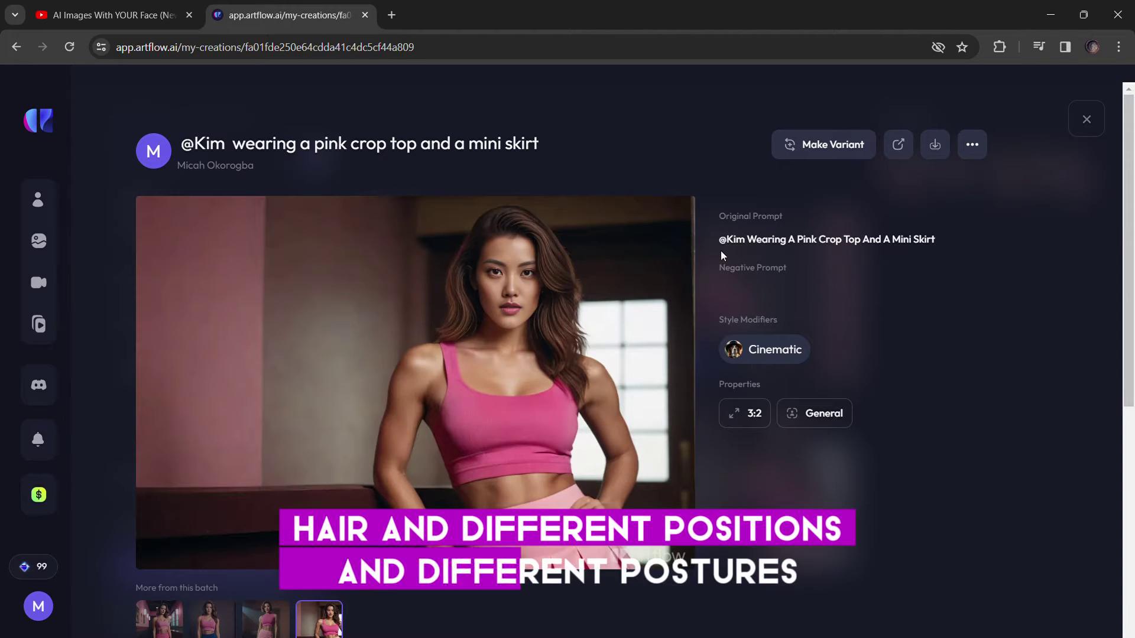
# Step: Try downloading the image, close the upgrade offer, and return to the first batch image
pyautogui.click(934, 146)
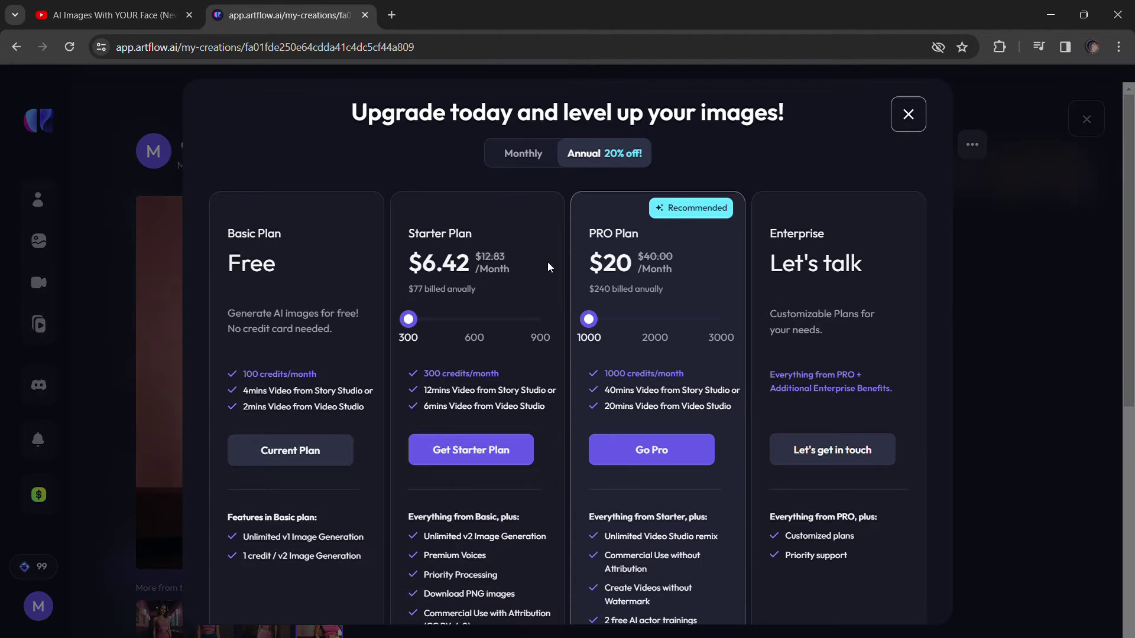
pyautogui.click(914, 115)
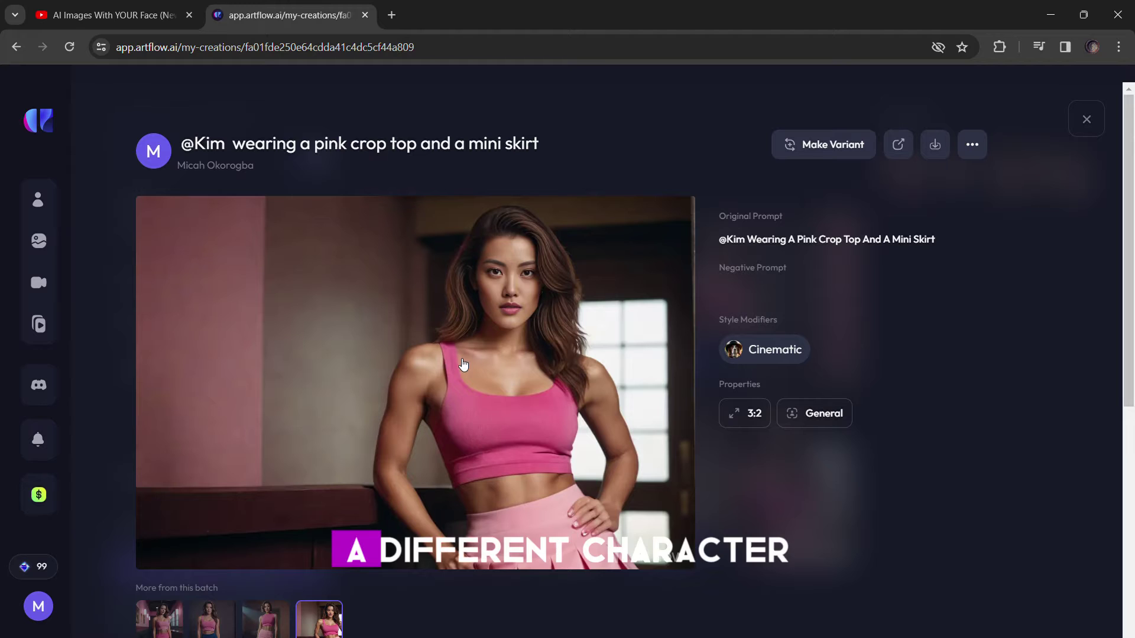
pyautogui.click(270, 623)
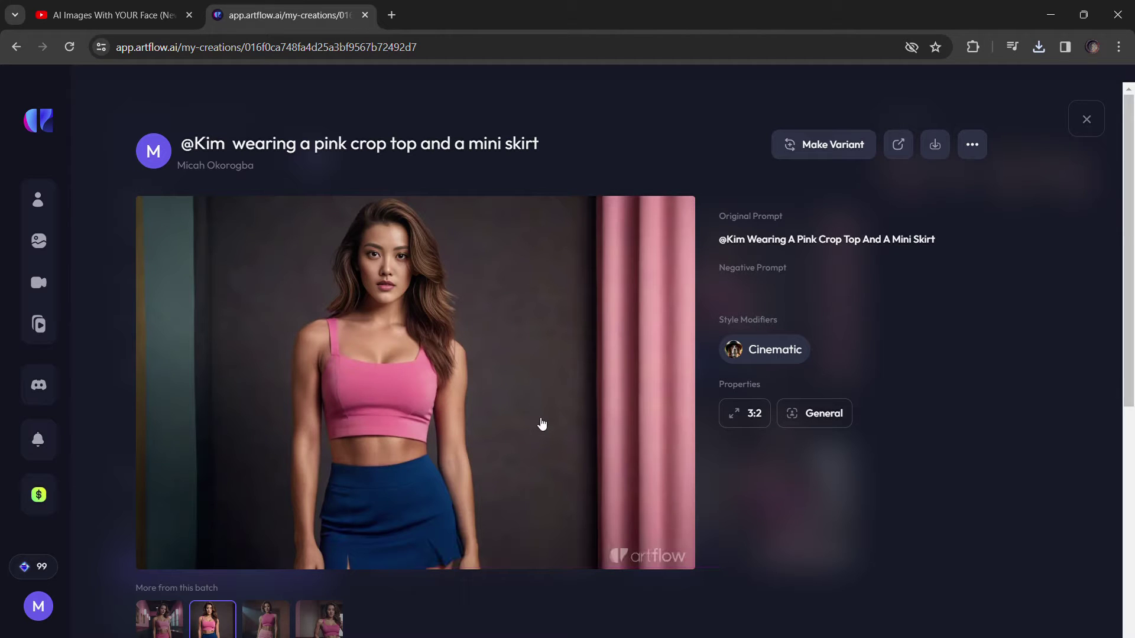
pyautogui.click(159, 617)
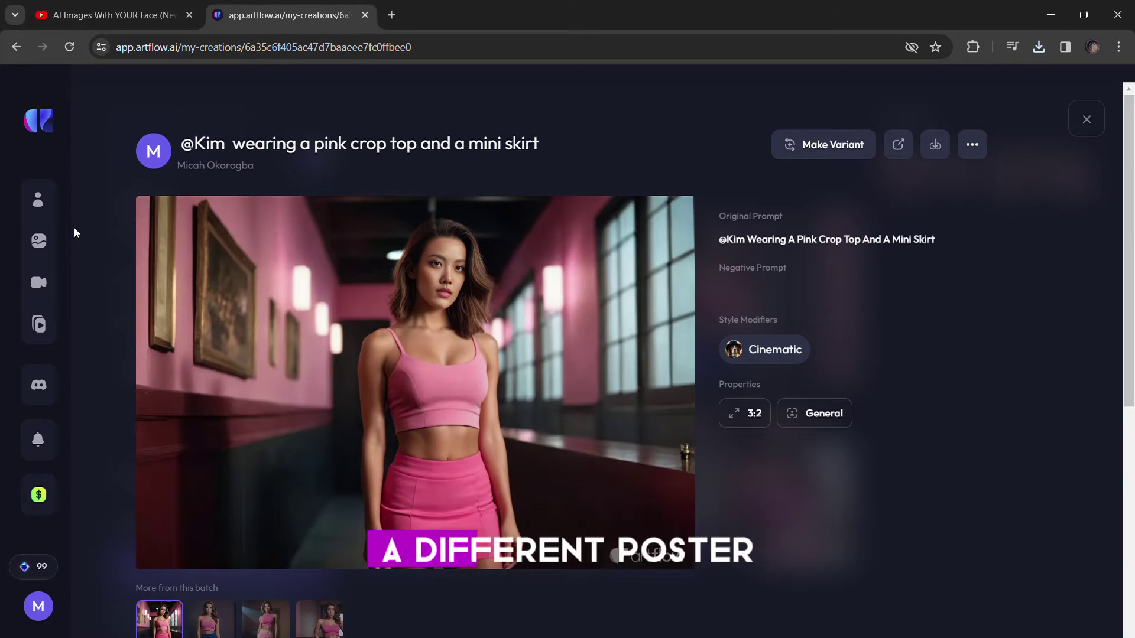
# Step: Start a variant of the pink-corridor Kim image and clear its source image
pyautogui.click(818, 145)
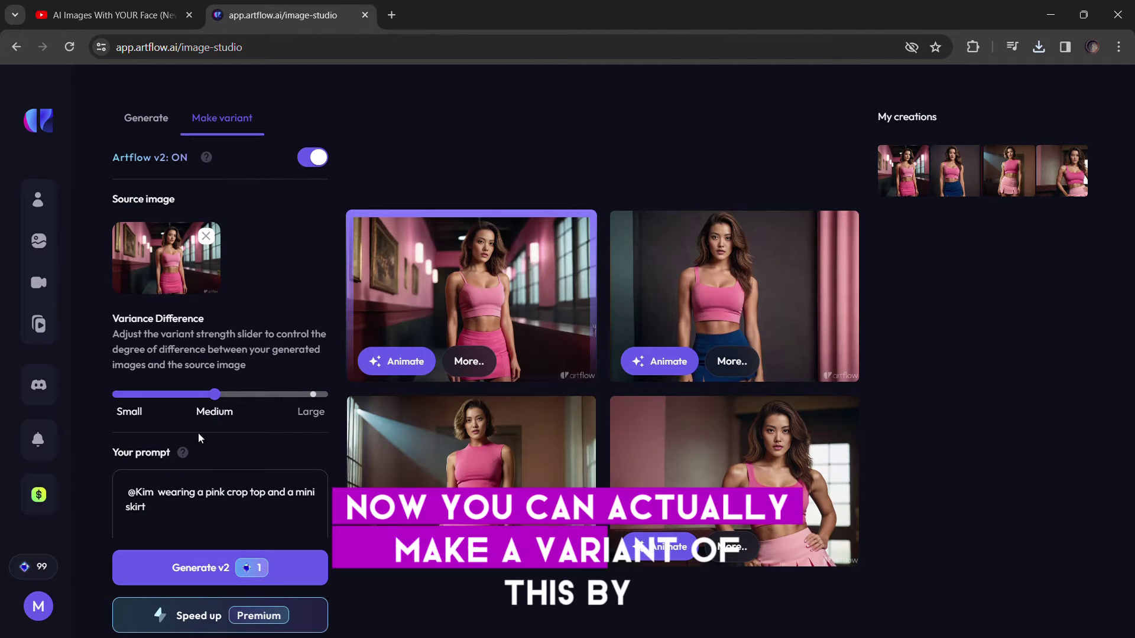
pyautogui.moveTo(207, 236)
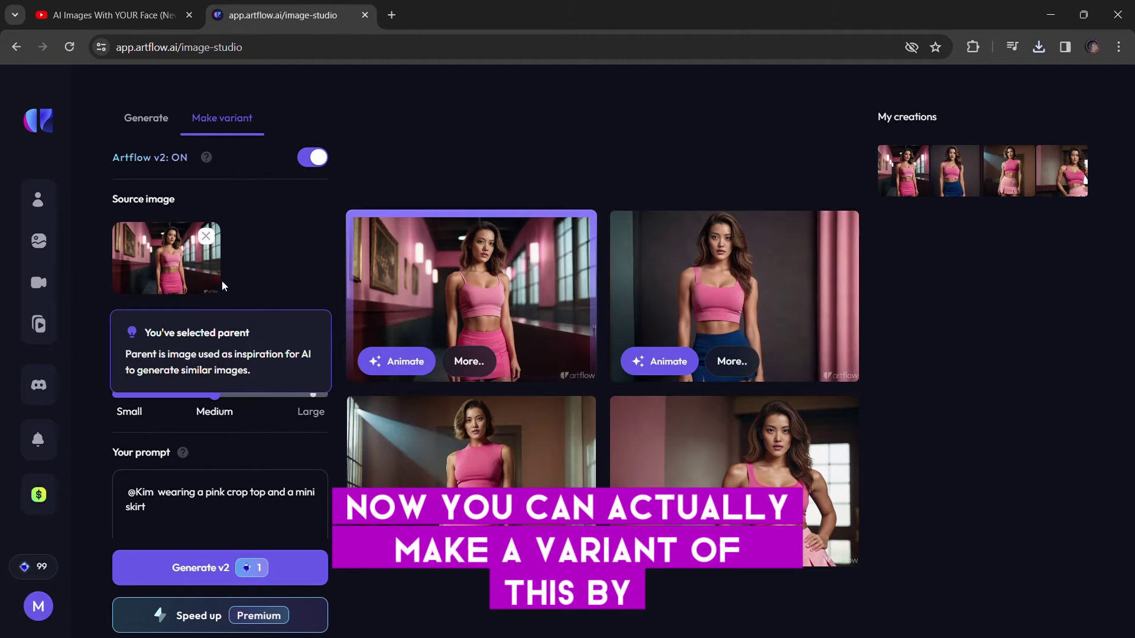
pyautogui.click(207, 237)
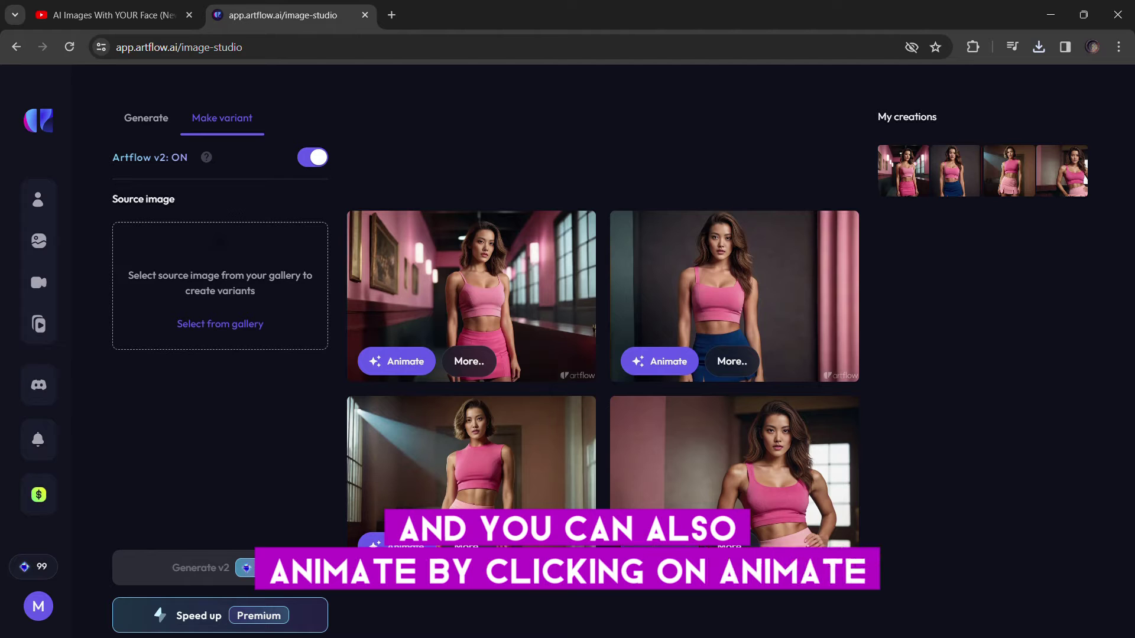
# Step: Animate the first Kim image into a one-shot story and begin exporting it as video
pyautogui.click(381, 360)
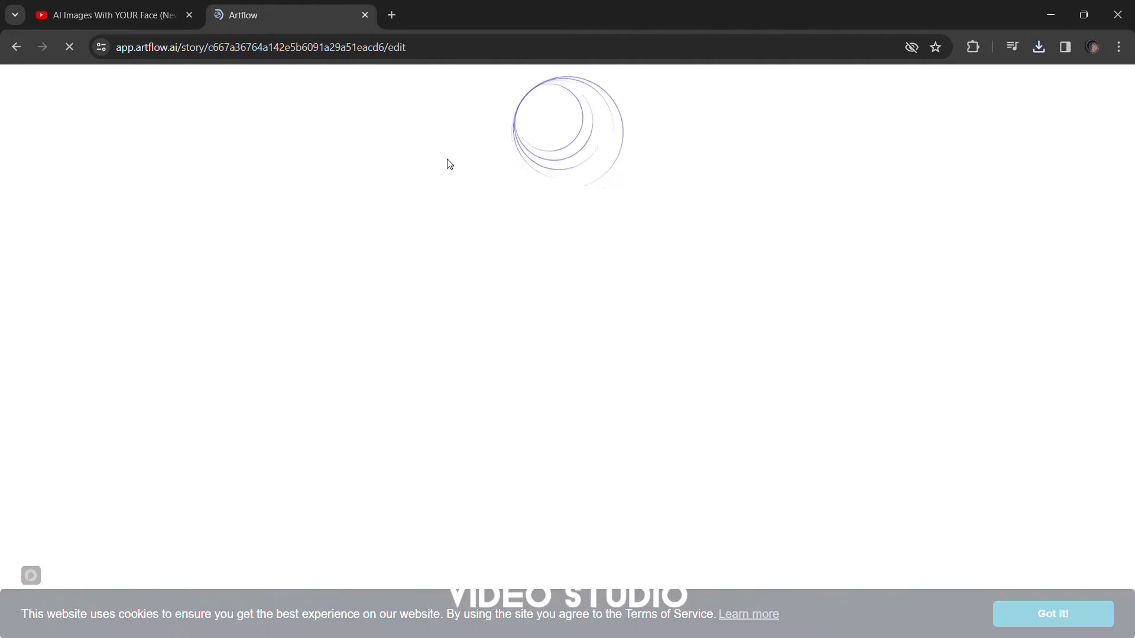
pyautogui.click(1035, 623)
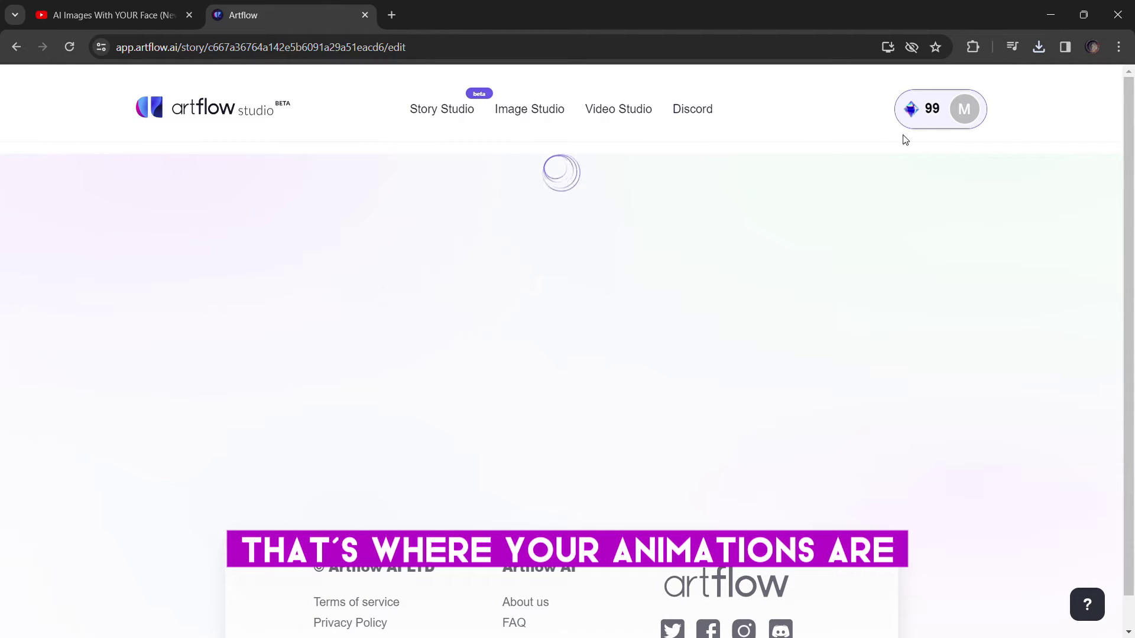
pyautogui.scroll(-1, 932, 114)
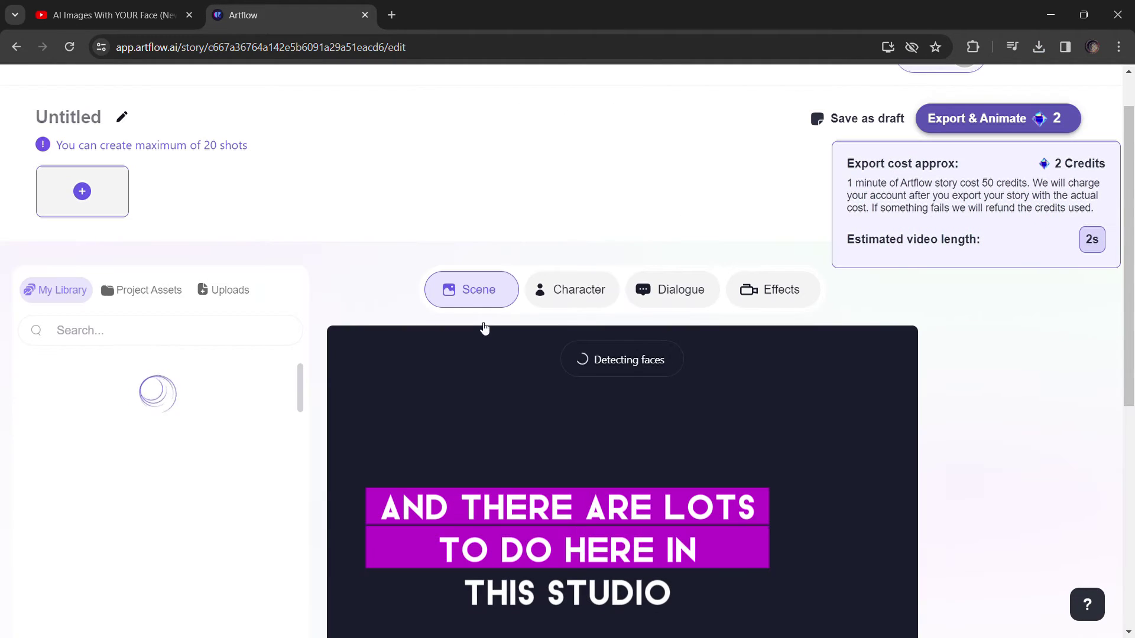
pyautogui.scroll(-2, 502, 410)
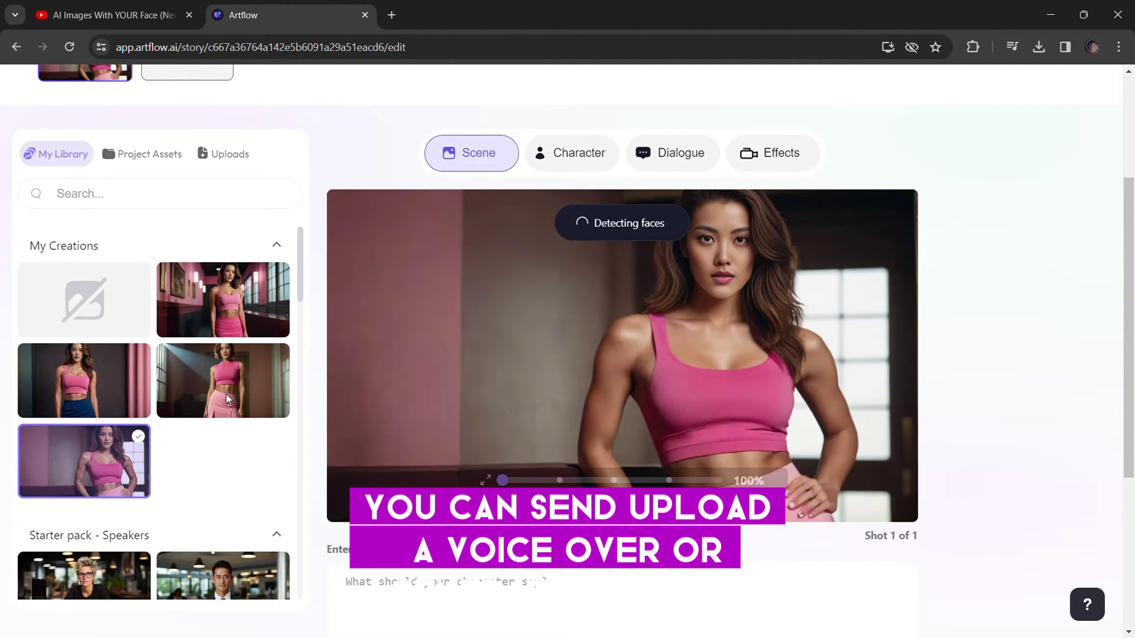
pyautogui.scroll(2, 225, 394)
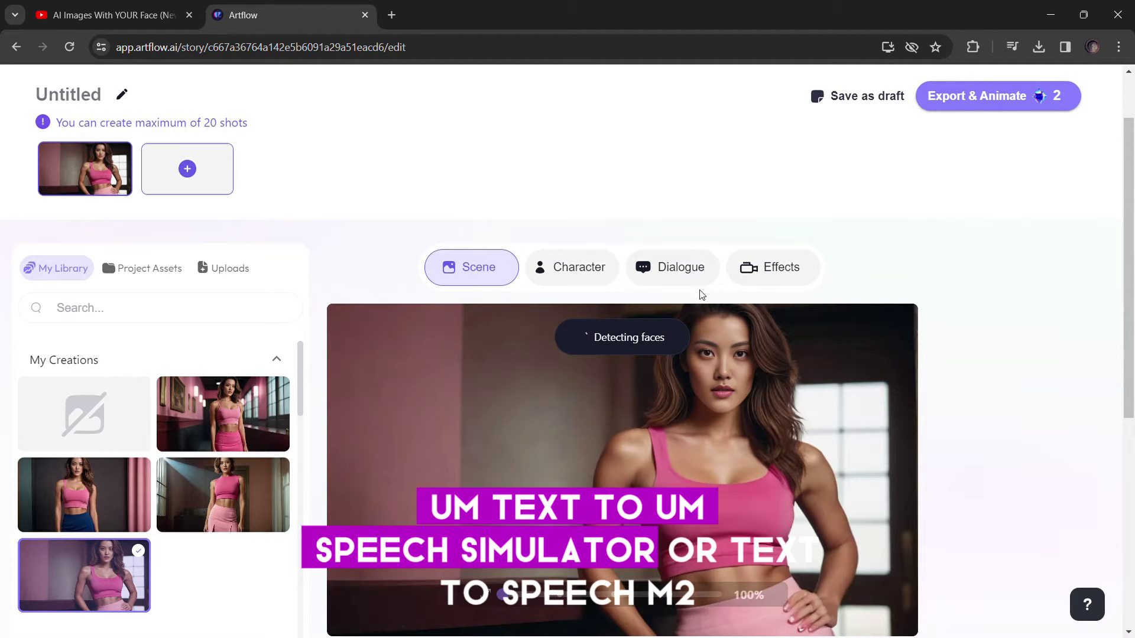
pyautogui.scroll(-7, 600, 515)
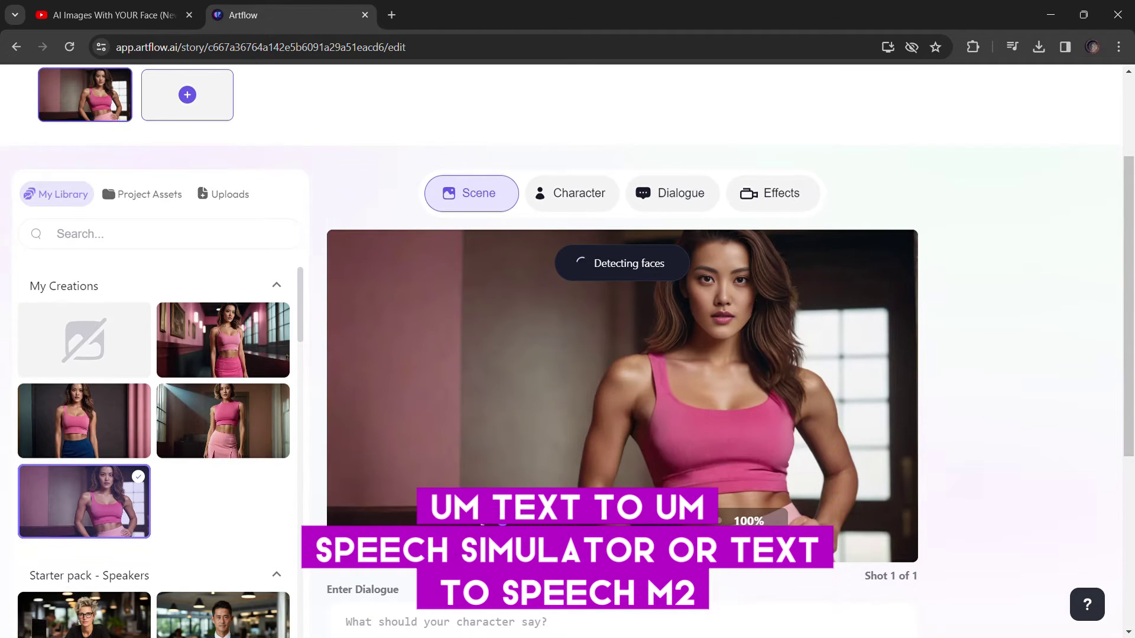
pyautogui.scroll(9, 600, 515)
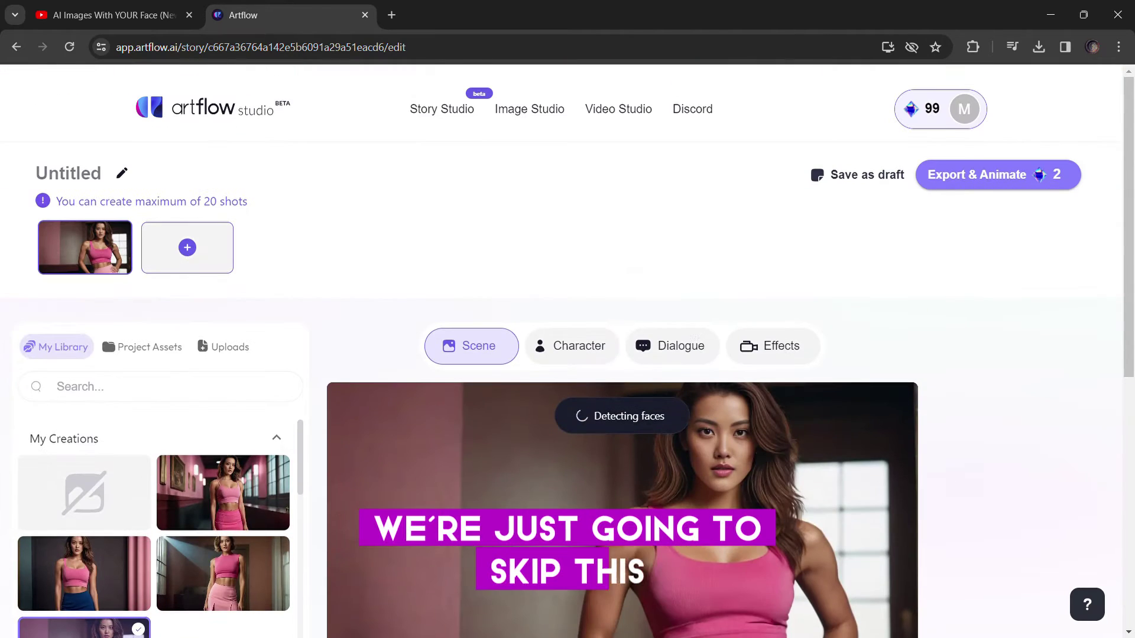
pyautogui.scroll(-1, 699, 465)
pyautogui.scroll(1, 699, 466)
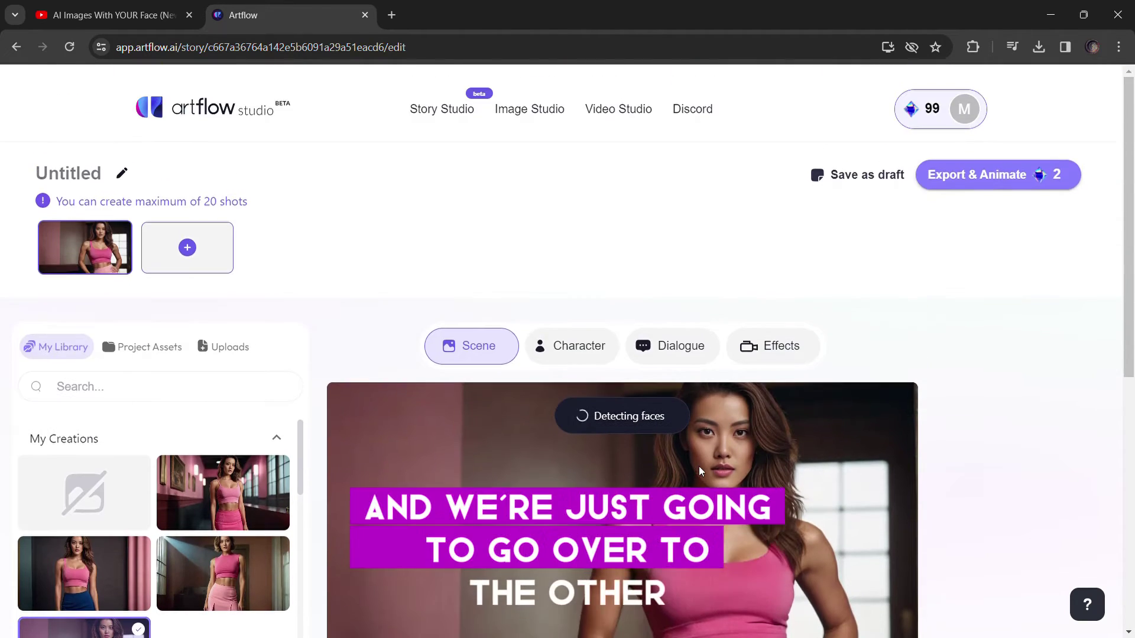
pyautogui.click(973, 188)
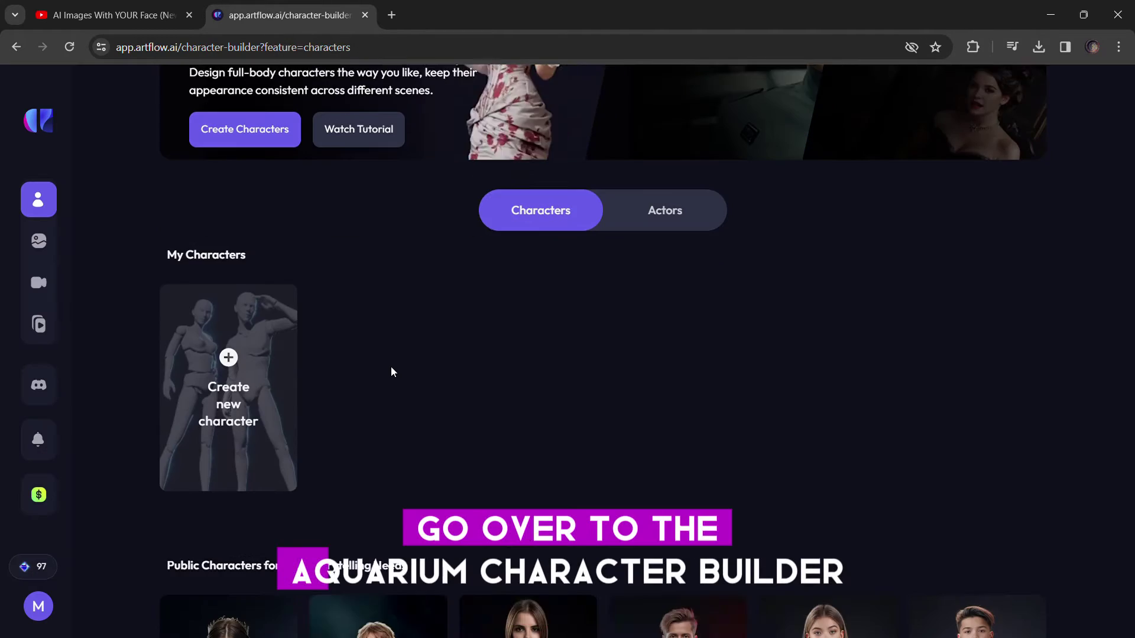
# Step: Check the Actors tab for the training actor, then view Image Studio's creations gallery
pyautogui.scroll(-1, 384, 366)
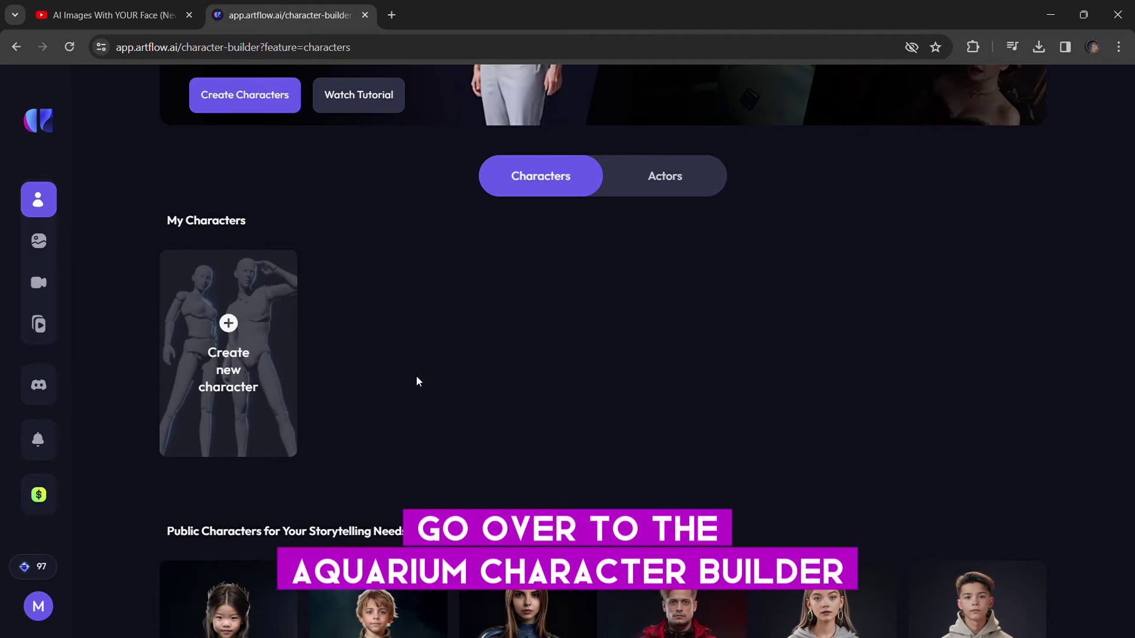
pyautogui.click(651, 184)
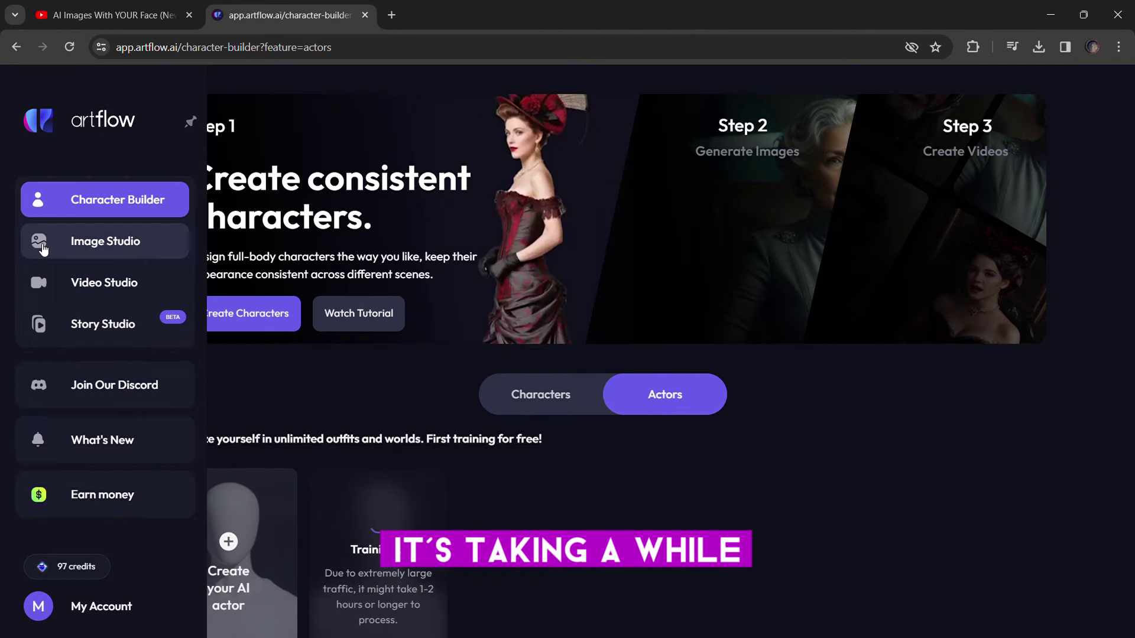
pyautogui.click(43, 243)
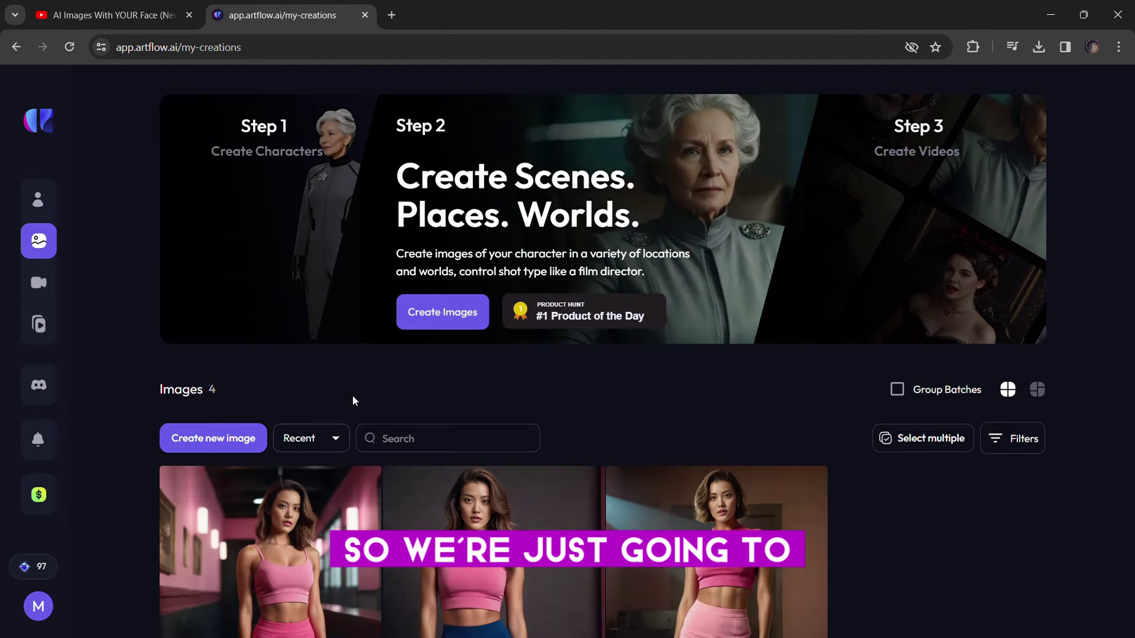
pyautogui.scroll(-4, 353, 400)
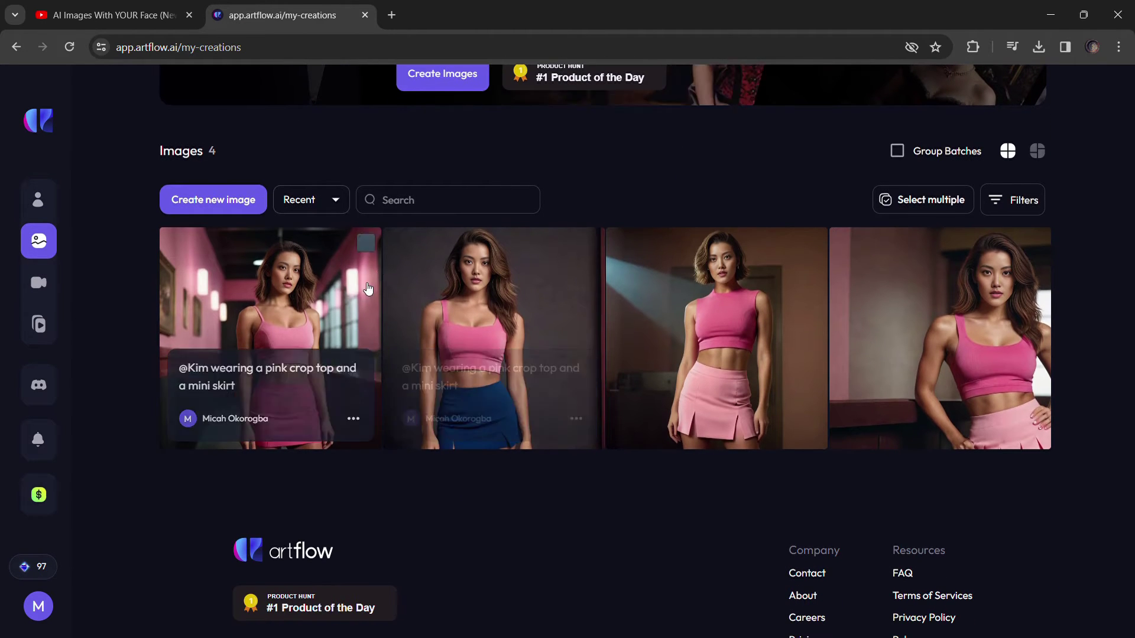
pyautogui.scroll(2, 354, 283)
pyautogui.moveTo(57, 250)
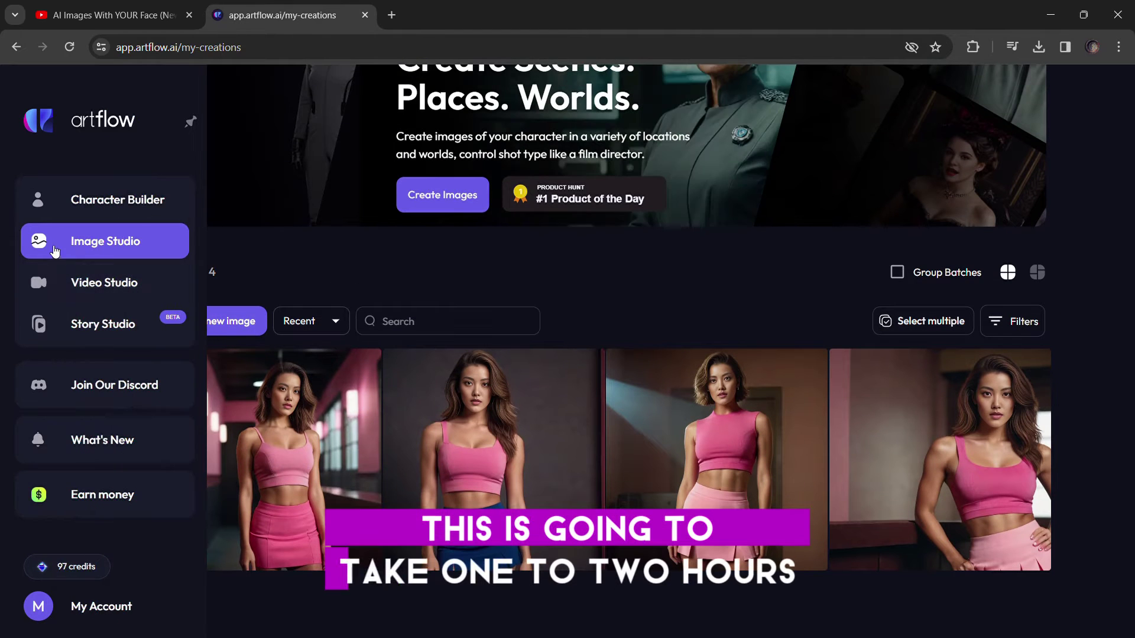
pyautogui.click(217, 324)
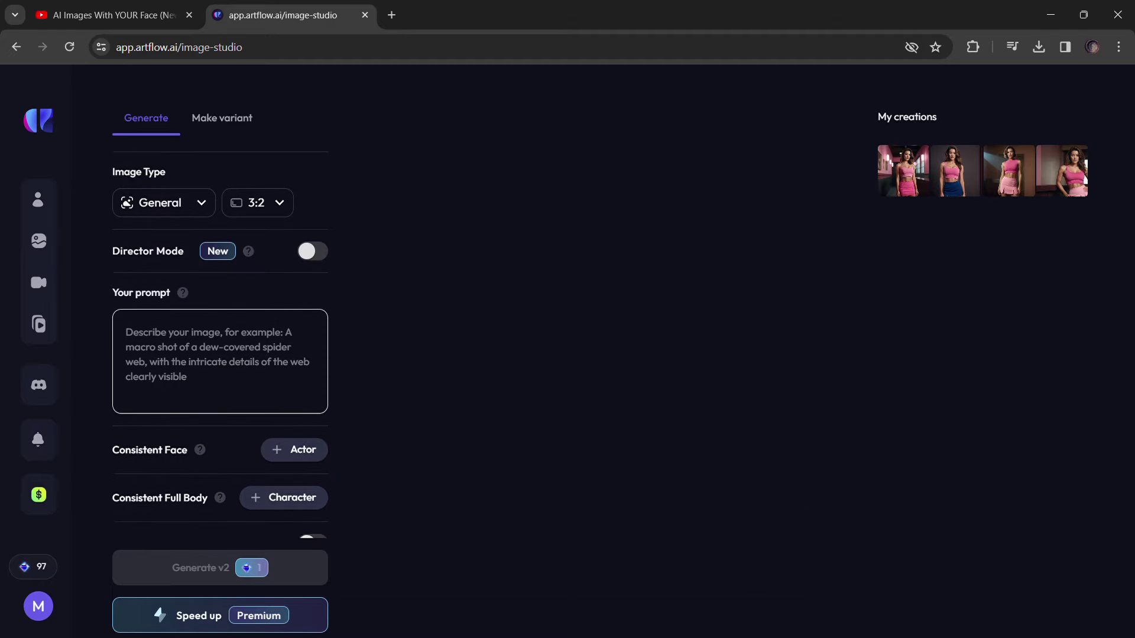
pyautogui.scroll(-2, 248, 414)
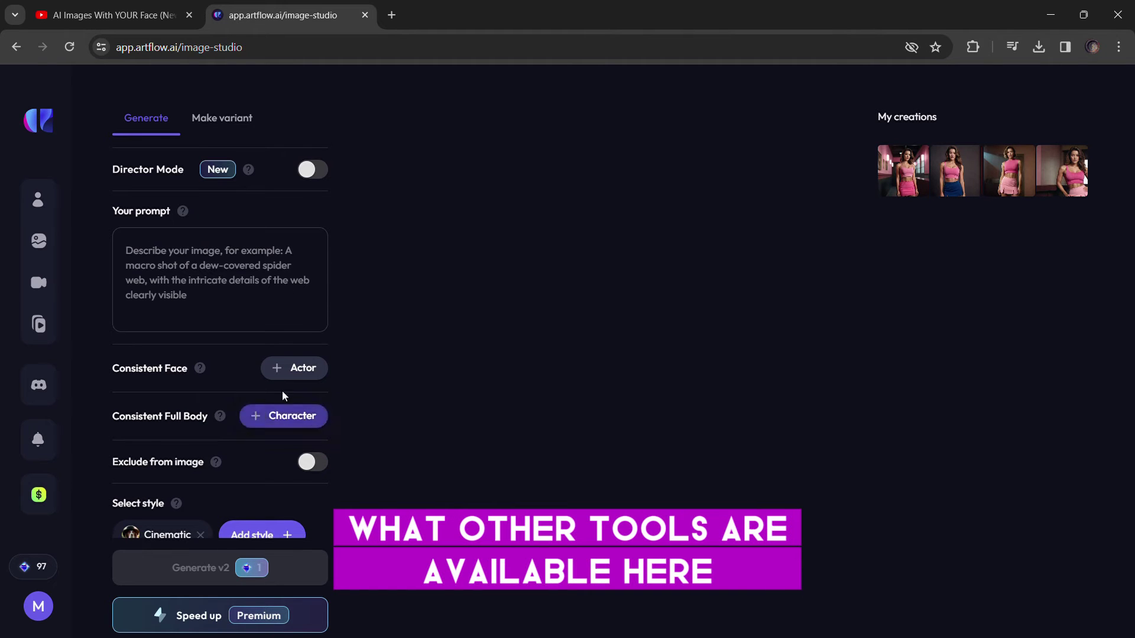
pyautogui.click(301, 355)
pyautogui.scroll(-4, 696, 376)
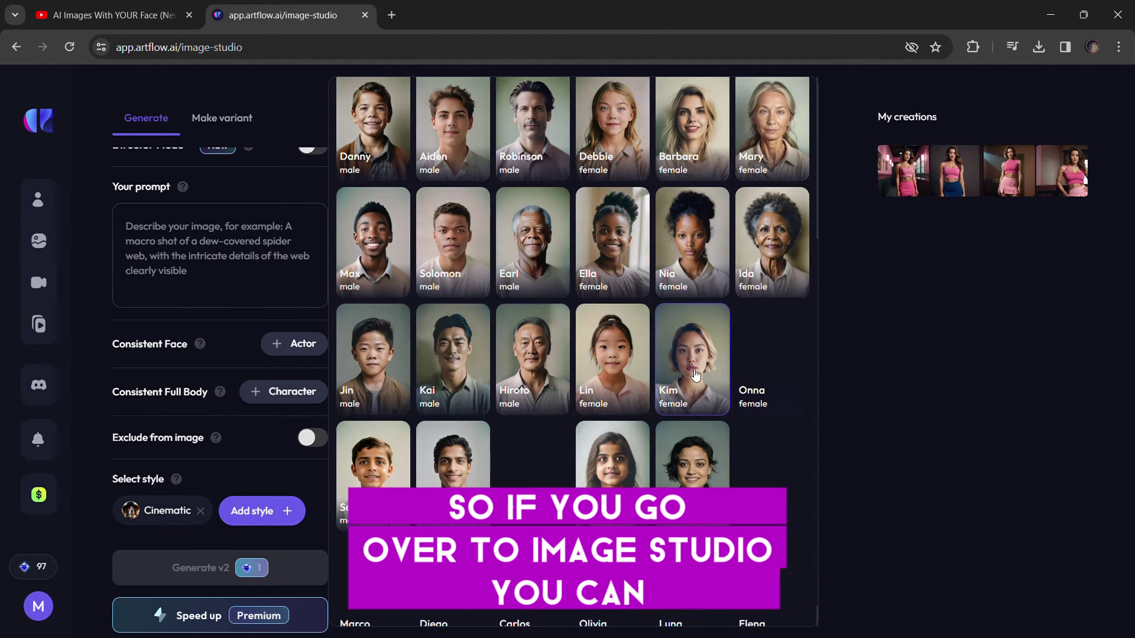
pyautogui.click(696, 376)
pyautogui.click(199, 238)
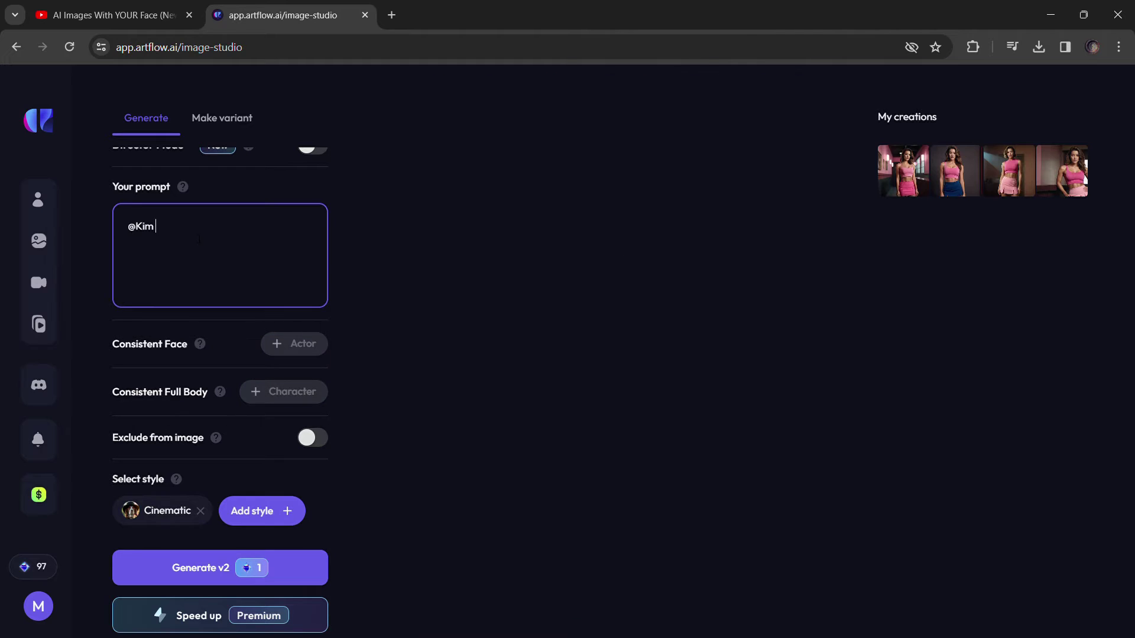
pyautogui.write('at the beach wearing a blue transparent top and a short skirt')
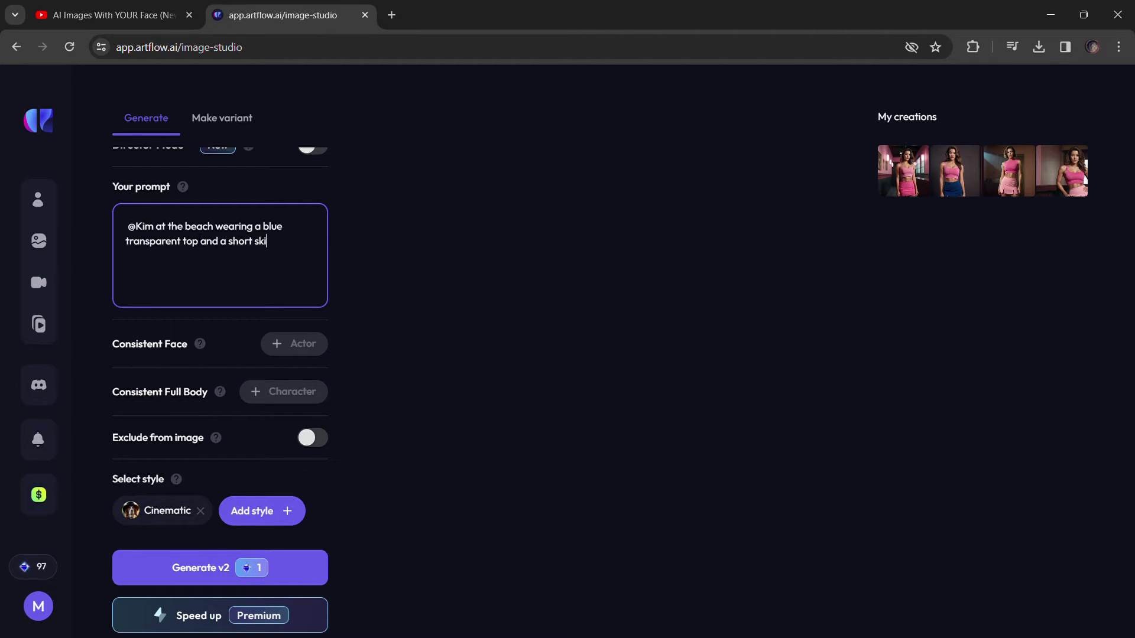
pyautogui.click(145, 569)
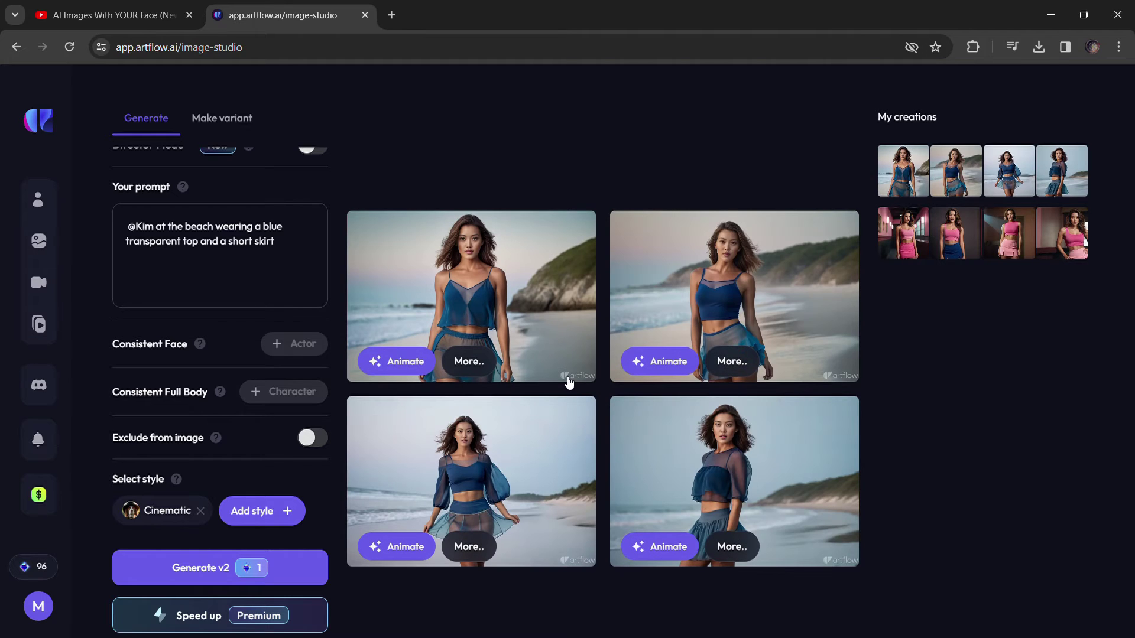
# Step: Open the results and browse back and forth through all four Kim beach images, ending on the fourth
pyautogui.click(521, 321)
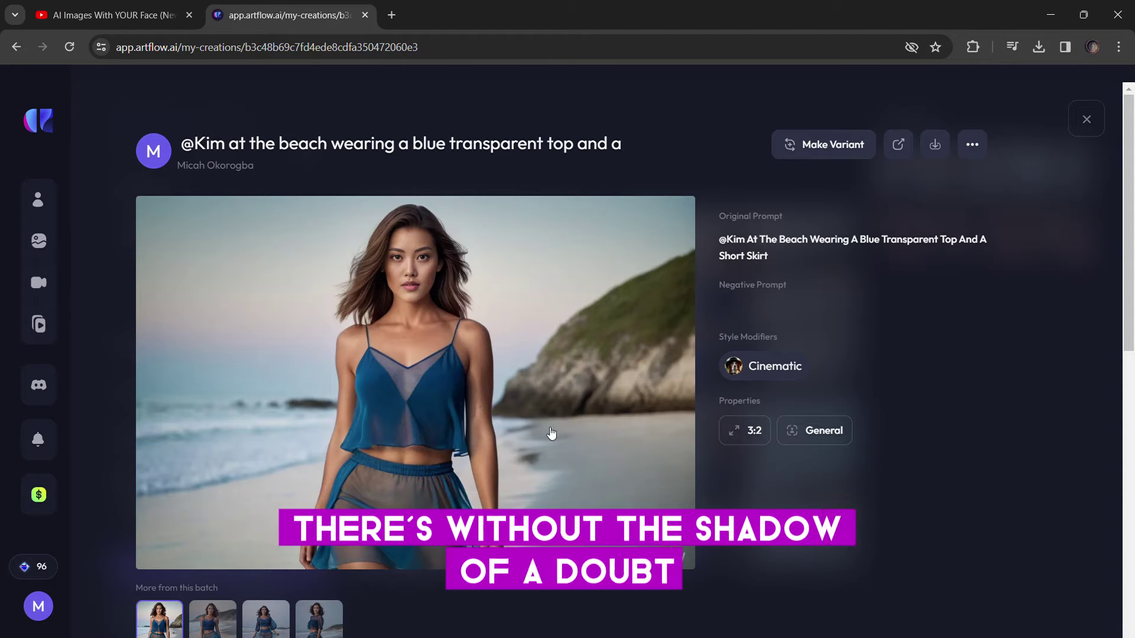
pyautogui.click(219, 625)
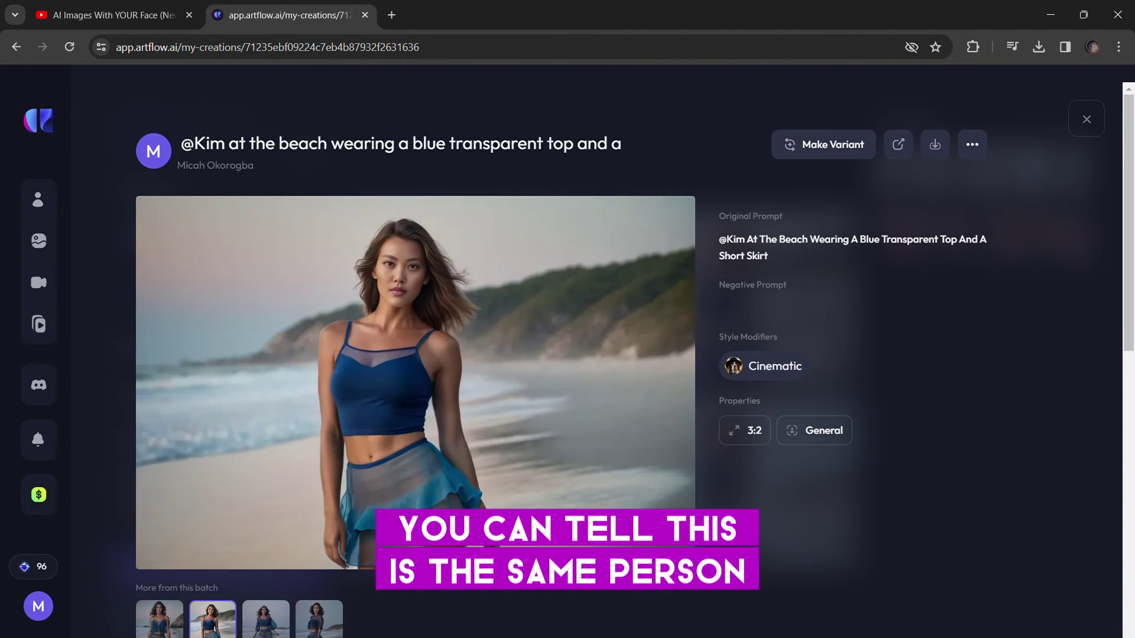
pyautogui.click(264, 624)
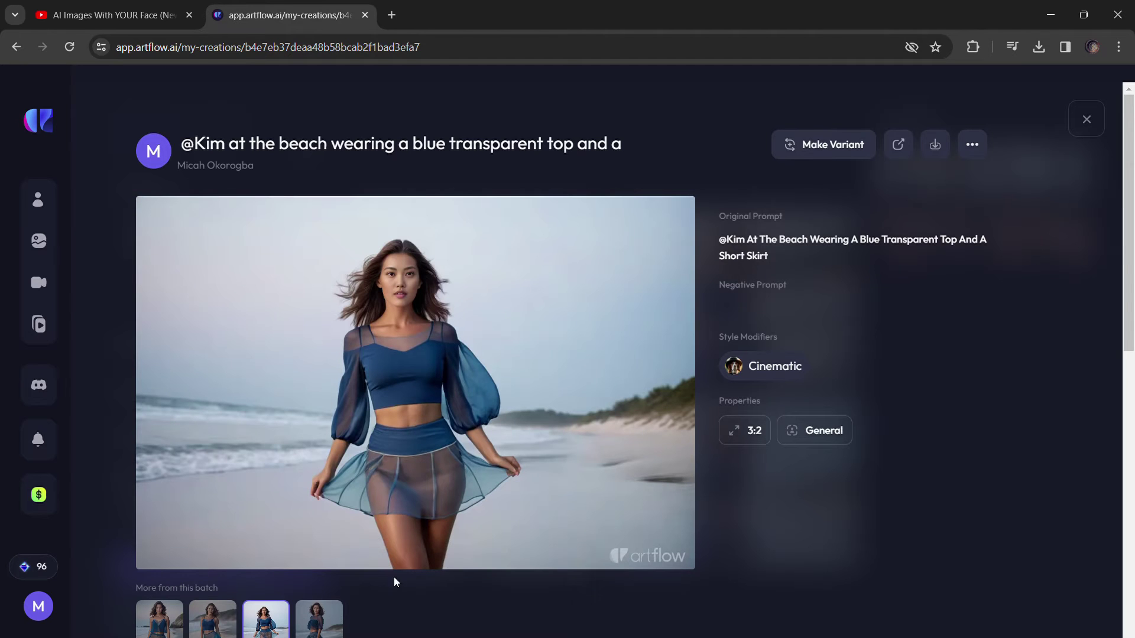
pyautogui.click(319, 620)
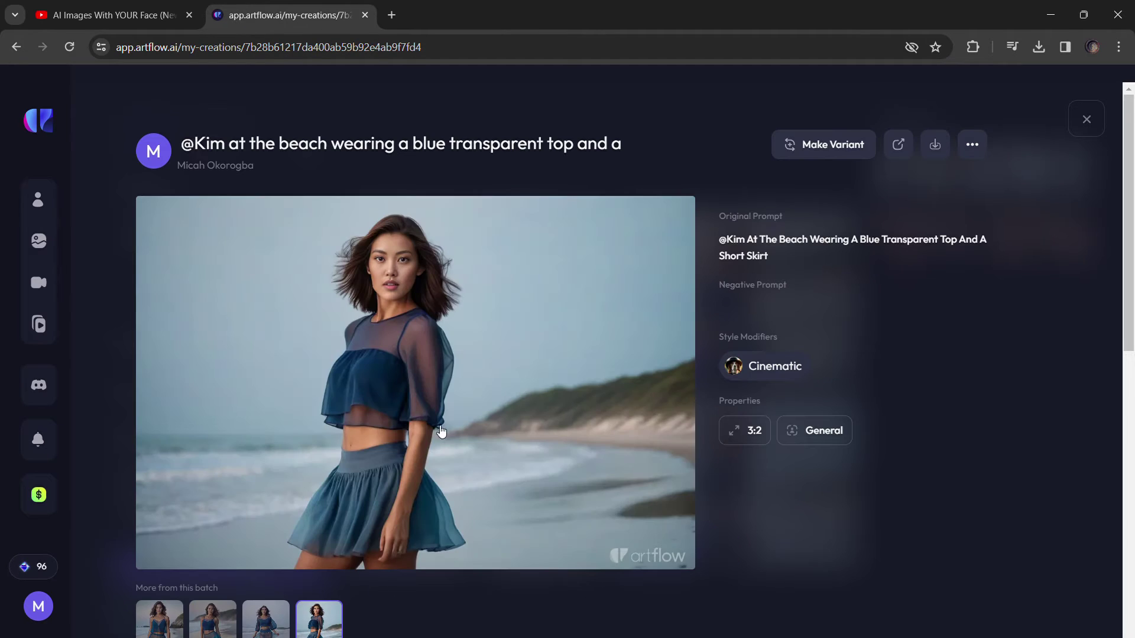
pyautogui.click(267, 620)
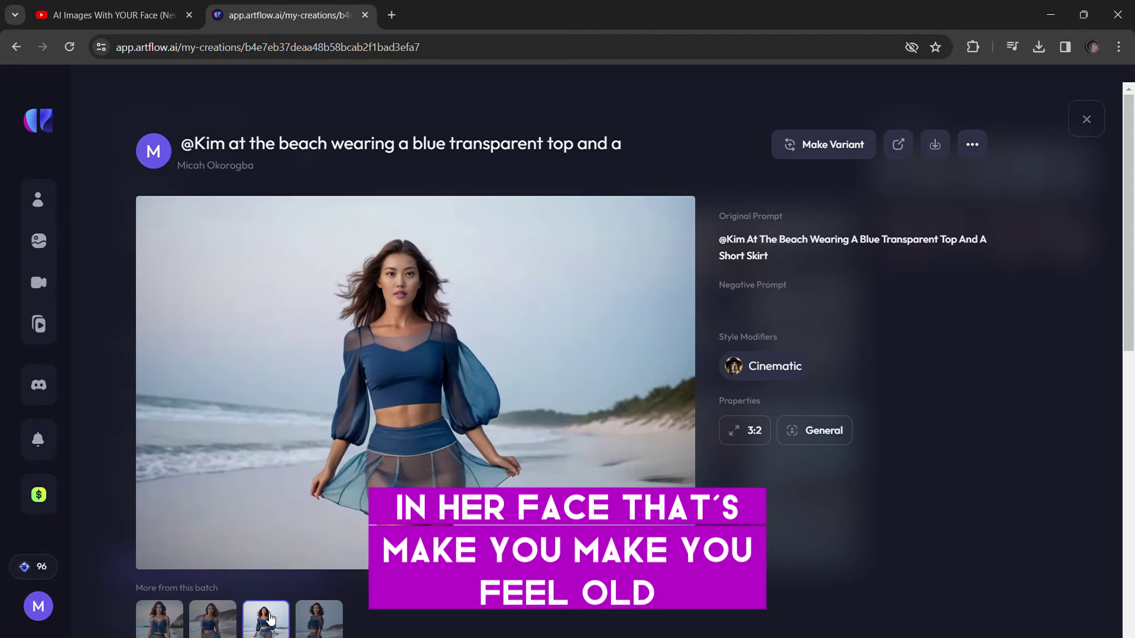
pyautogui.click(215, 626)
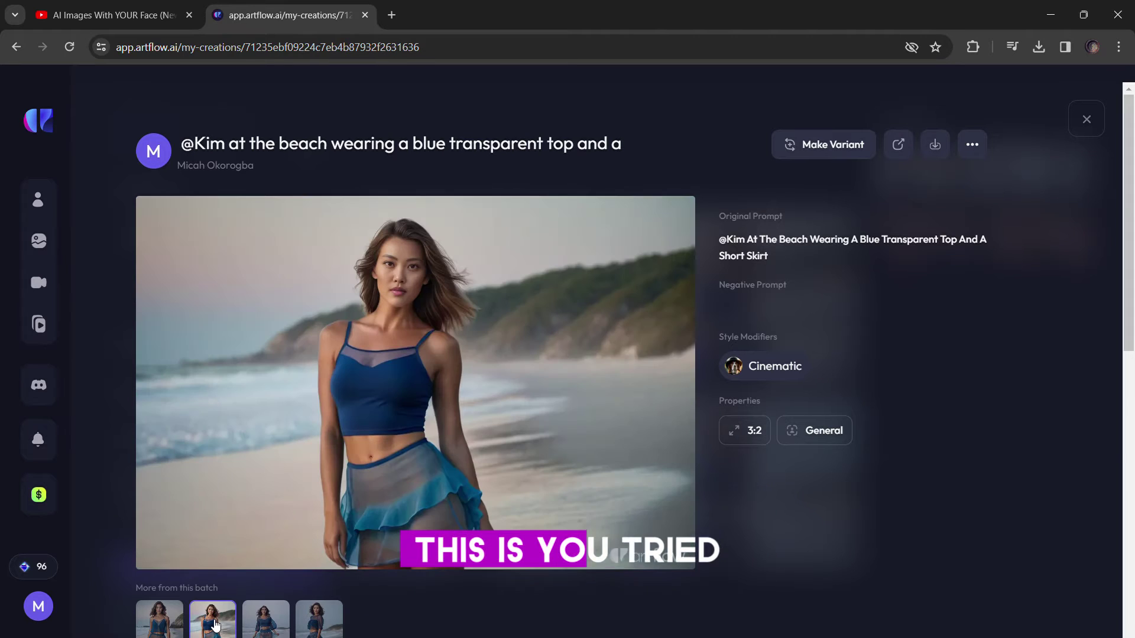
pyautogui.click(174, 626)
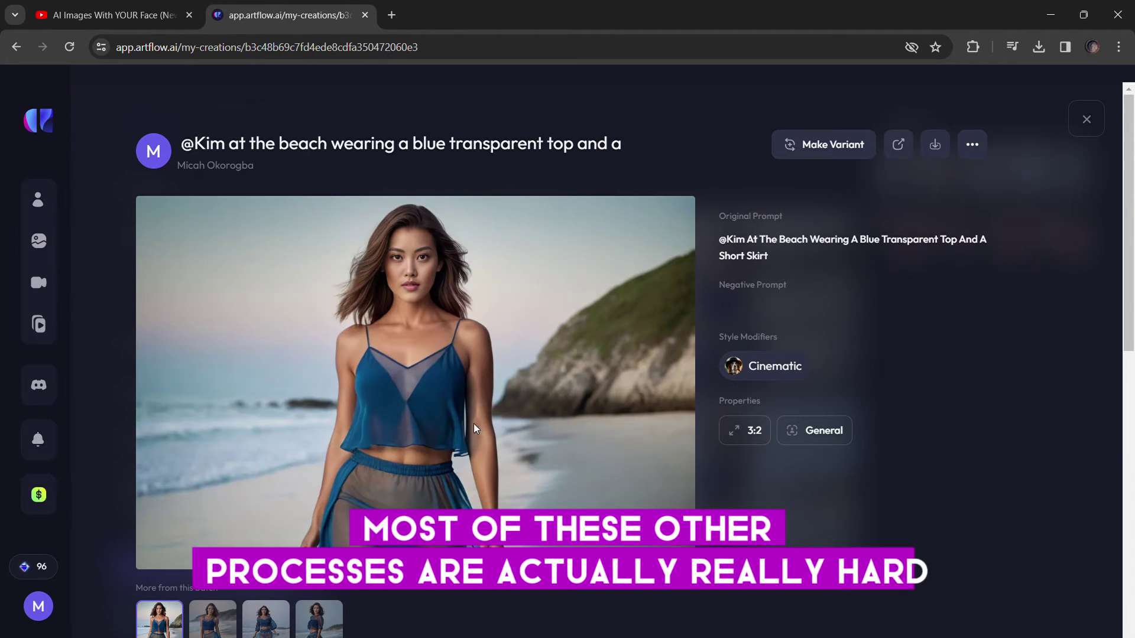
pyautogui.click(222, 622)
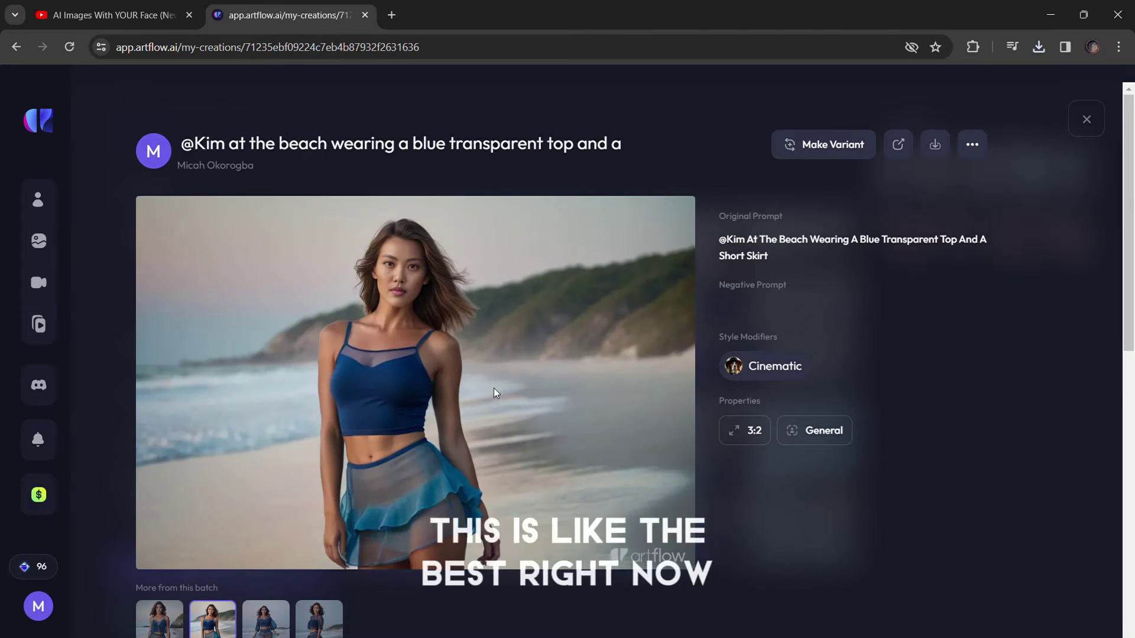
pyautogui.click(265, 613)
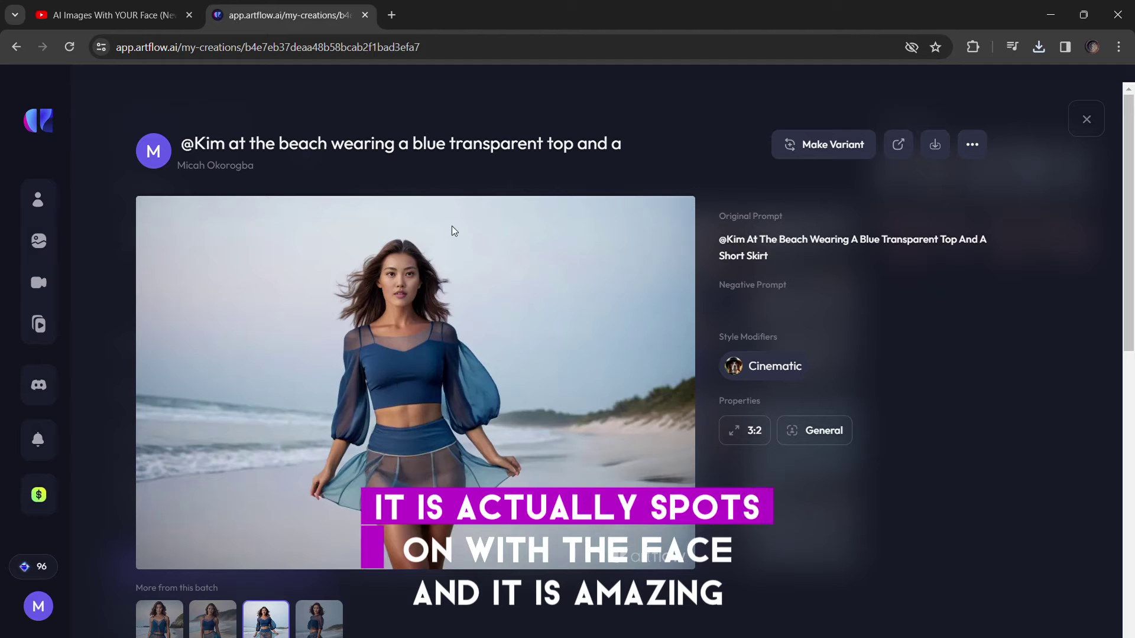
pyautogui.click(331, 609)
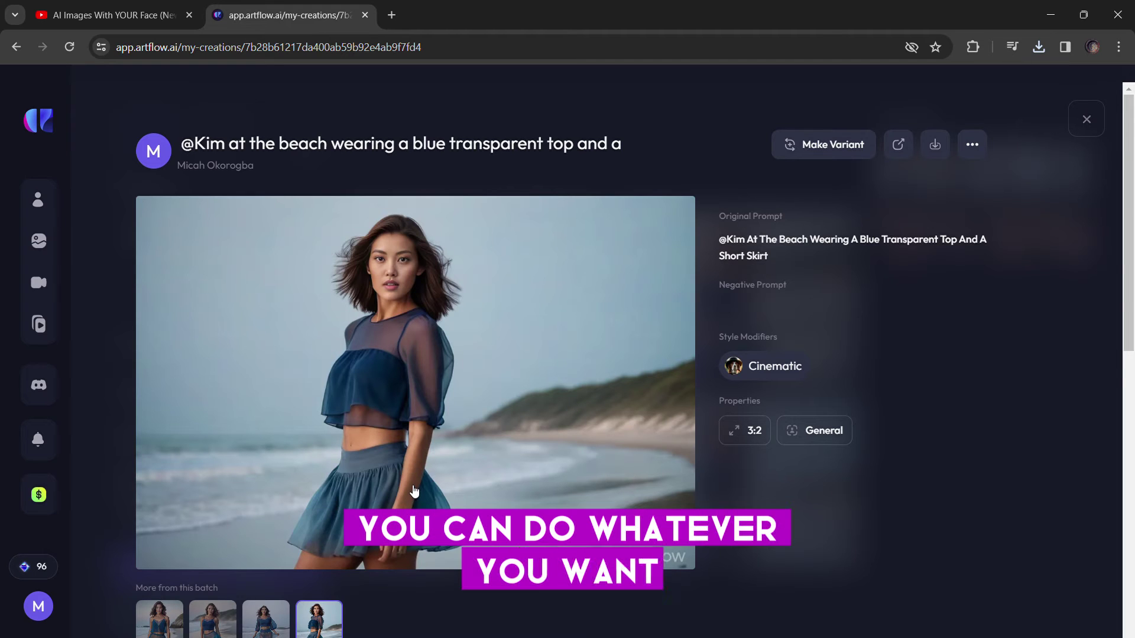
# Step: In the Story Studio gallery, play the Captain Croc's Cosmic Tea Party sample story, then close it
pyautogui.moveTo(54, 302)
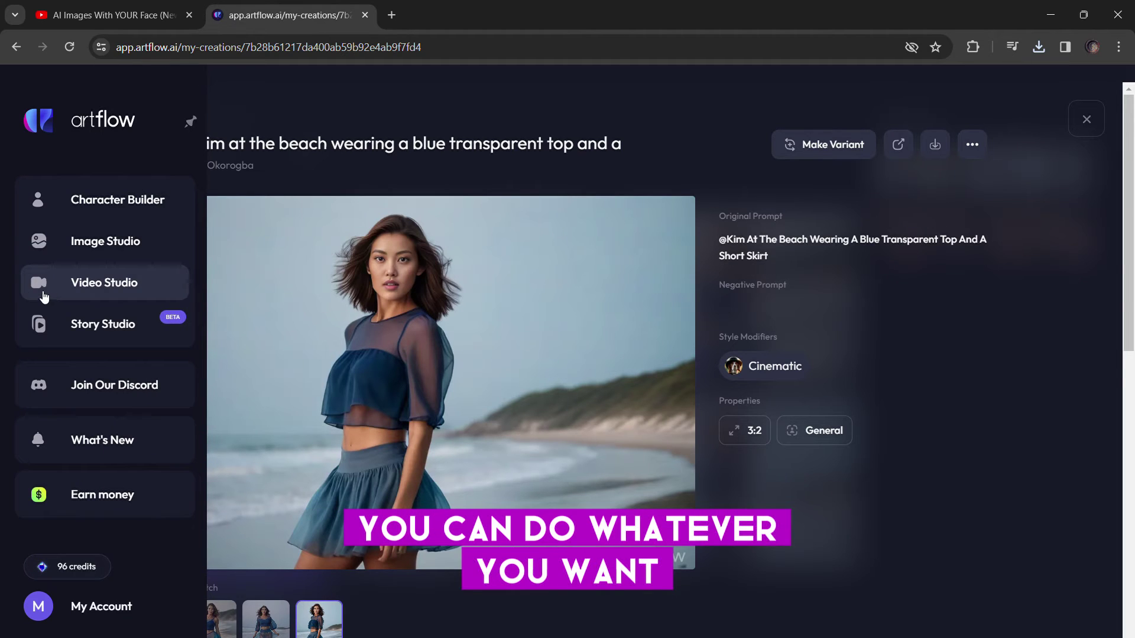
pyautogui.click(95, 328)
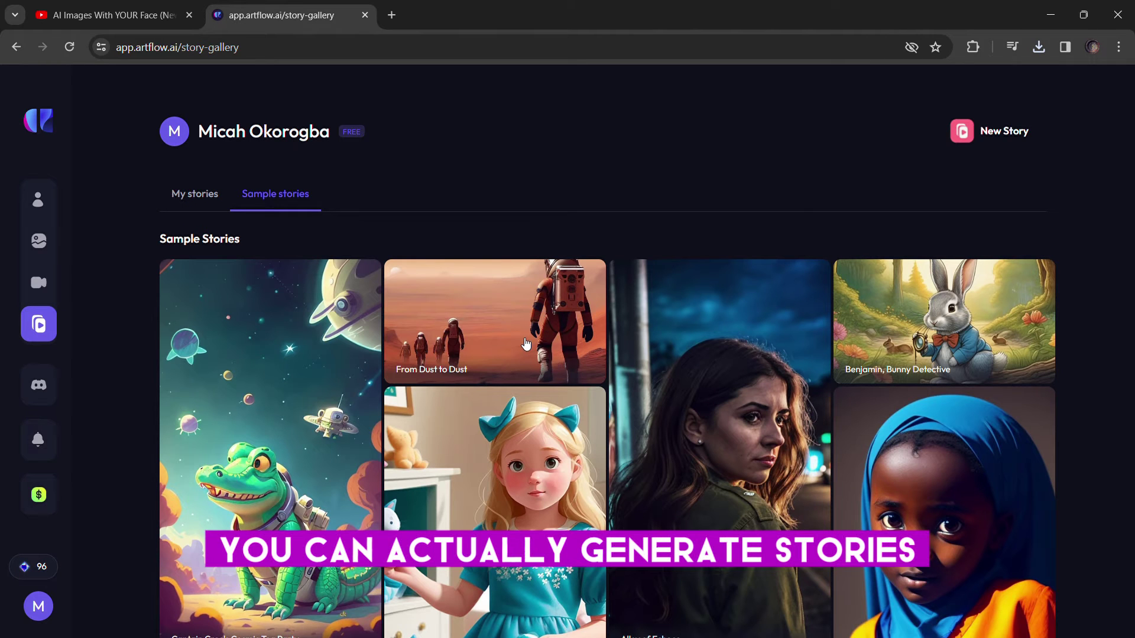
pyautogui.scroll(-4, 525, 344)
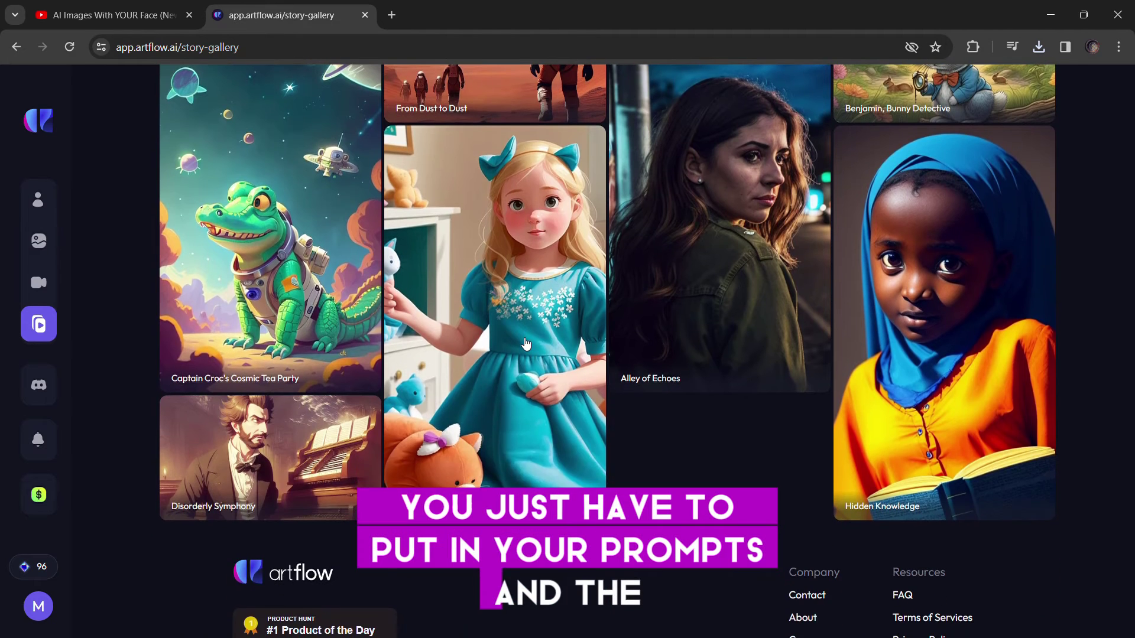
pyautogui.scroll(4, 525, 344)
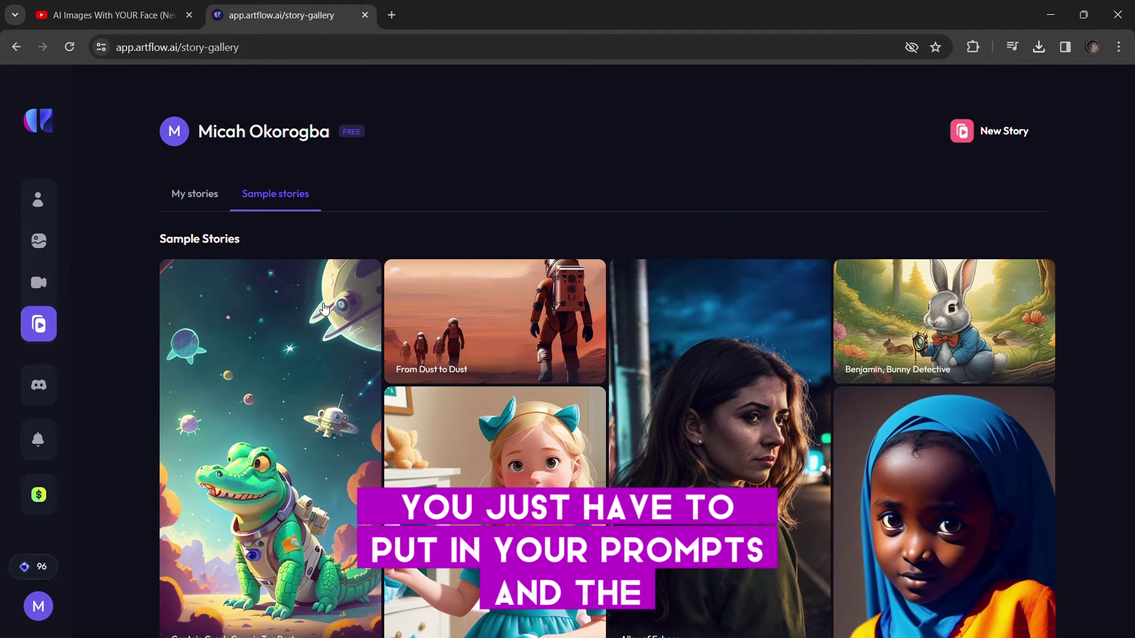
pyautogui.click(309, 448)
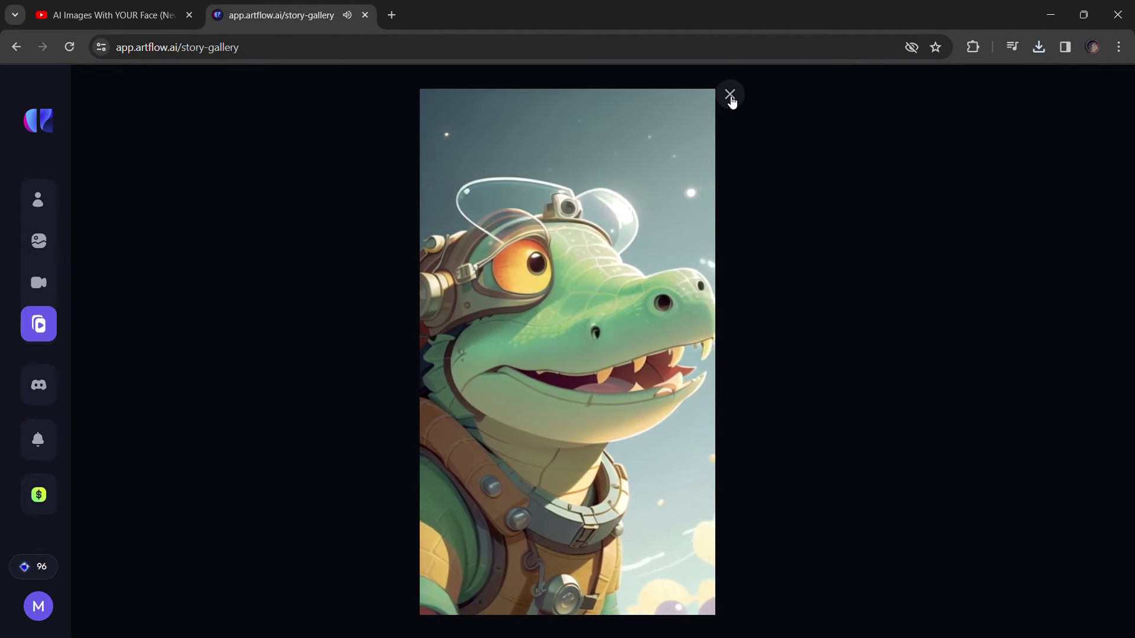
pyautogui.click(730, 94)
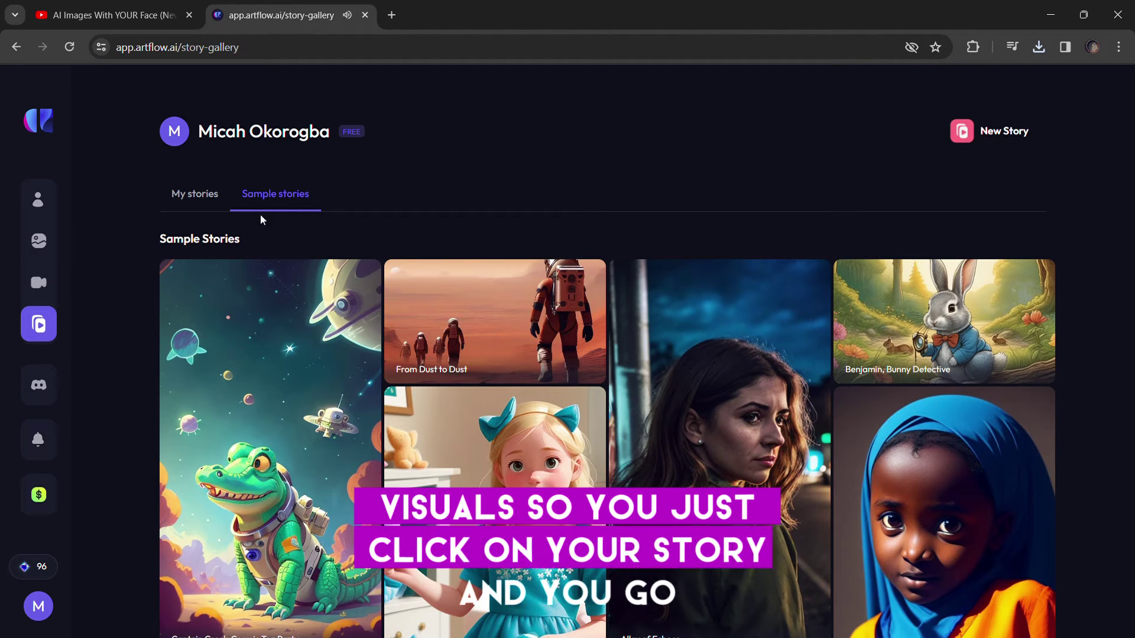
# Step: Start an AI-helped story, answering audience 'adults looking for ways to make money with ai' and goal 'the future of ai'
pyautogui.click(971, 138)
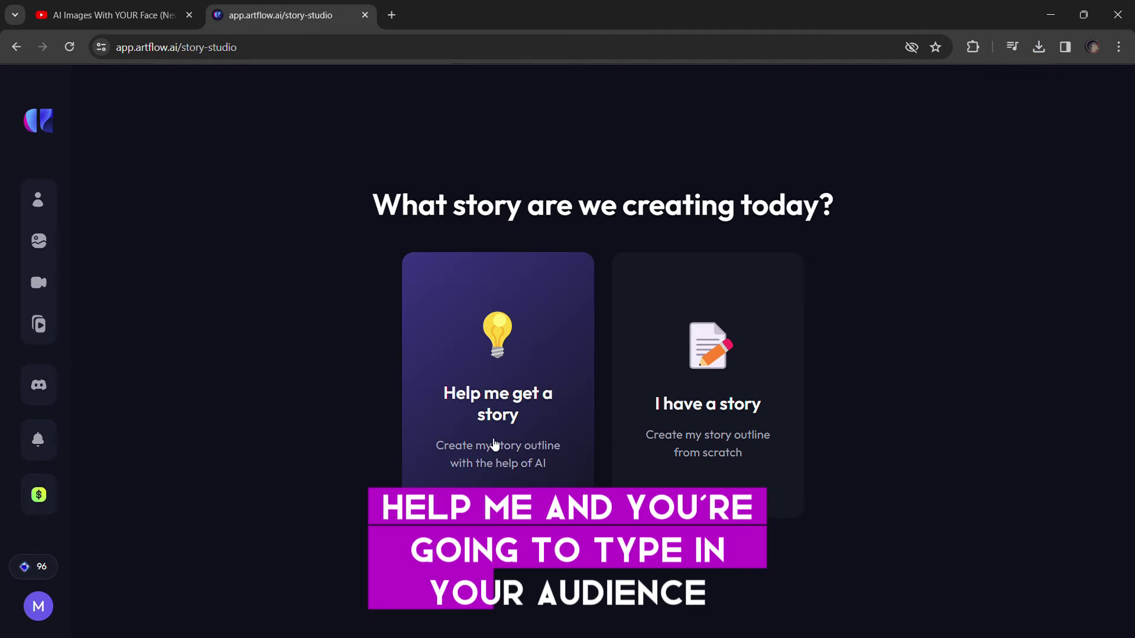
pyautogui.click(494, 437)
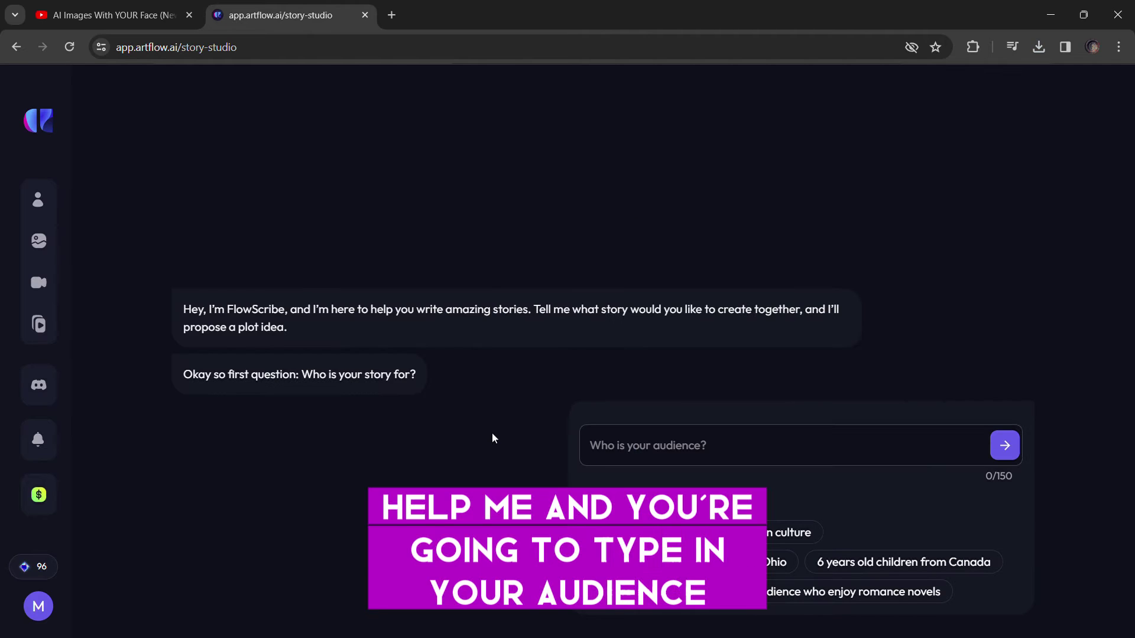
pyautogui.click(669, 456)
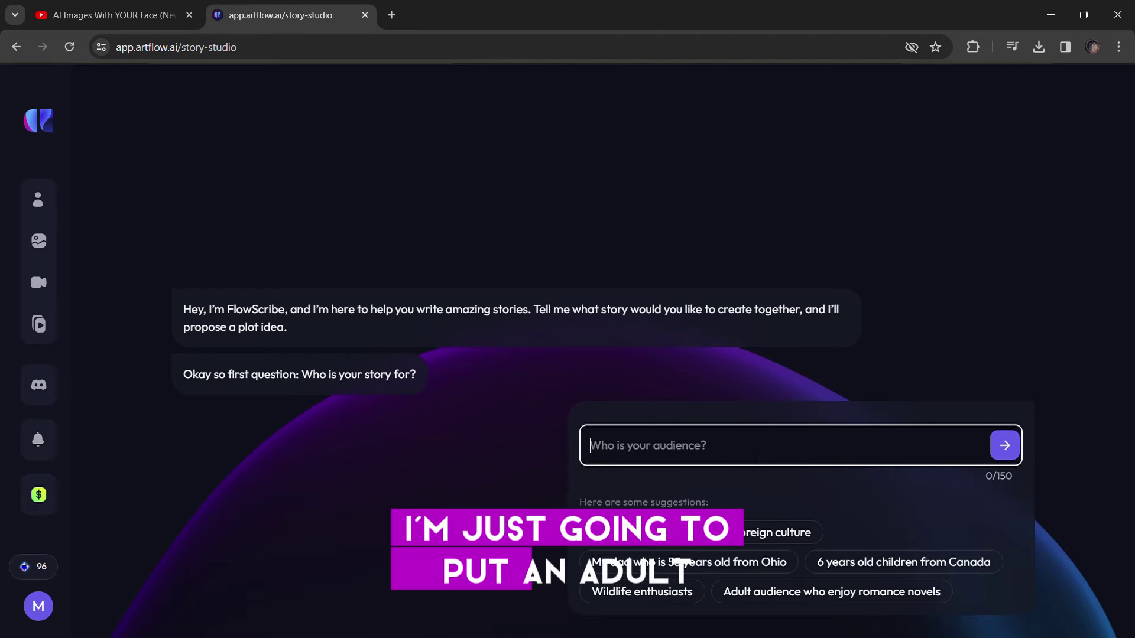
pyautogui.write('adu')
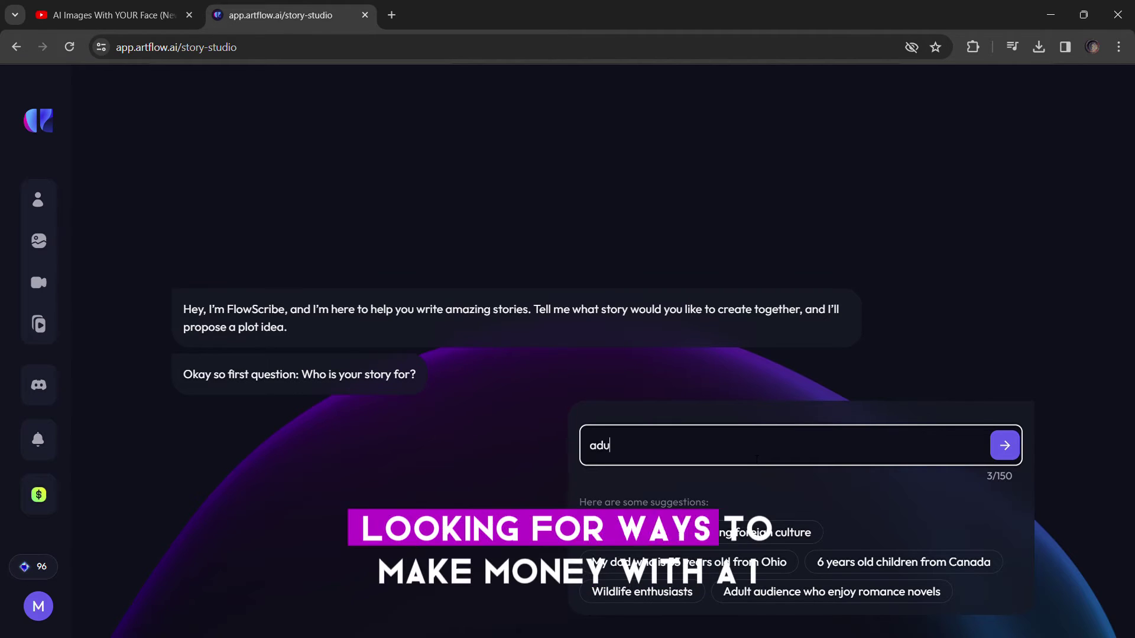
pyautogui.write('lts looking ')
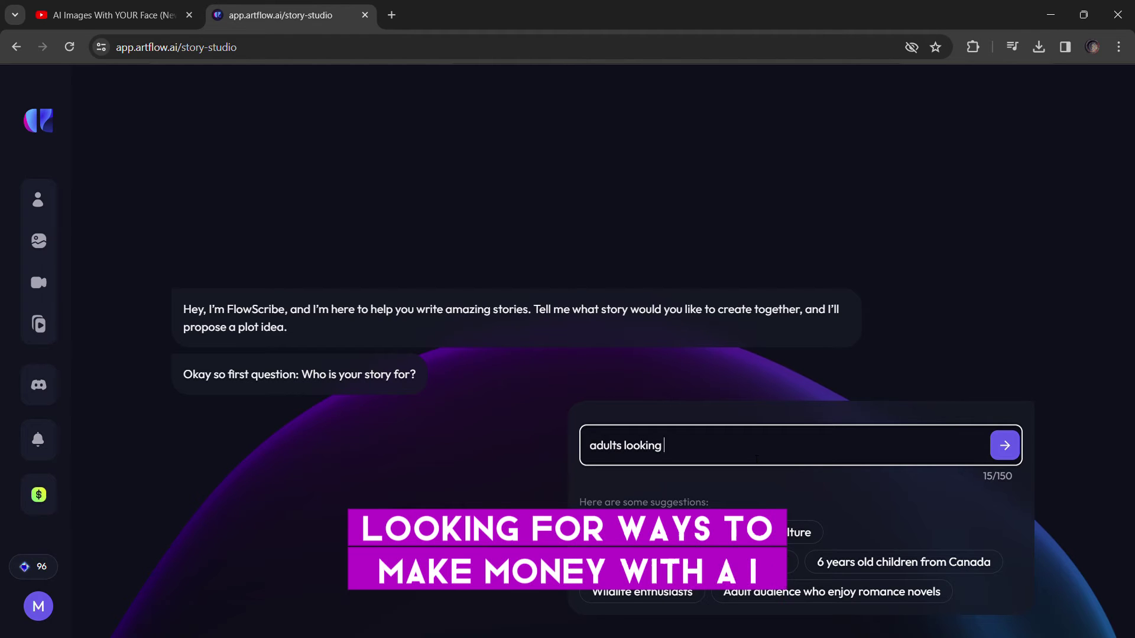
pyautogui.write('for ways to make ')
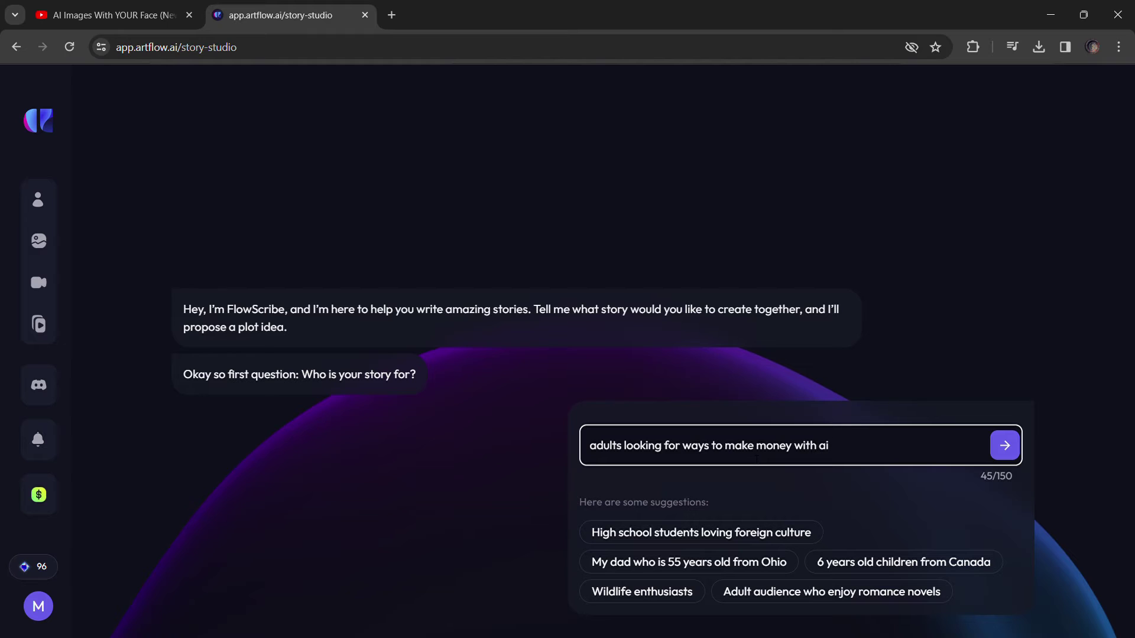
pyautogui.write('money with ai')
pyautogui.click(1005, 447)
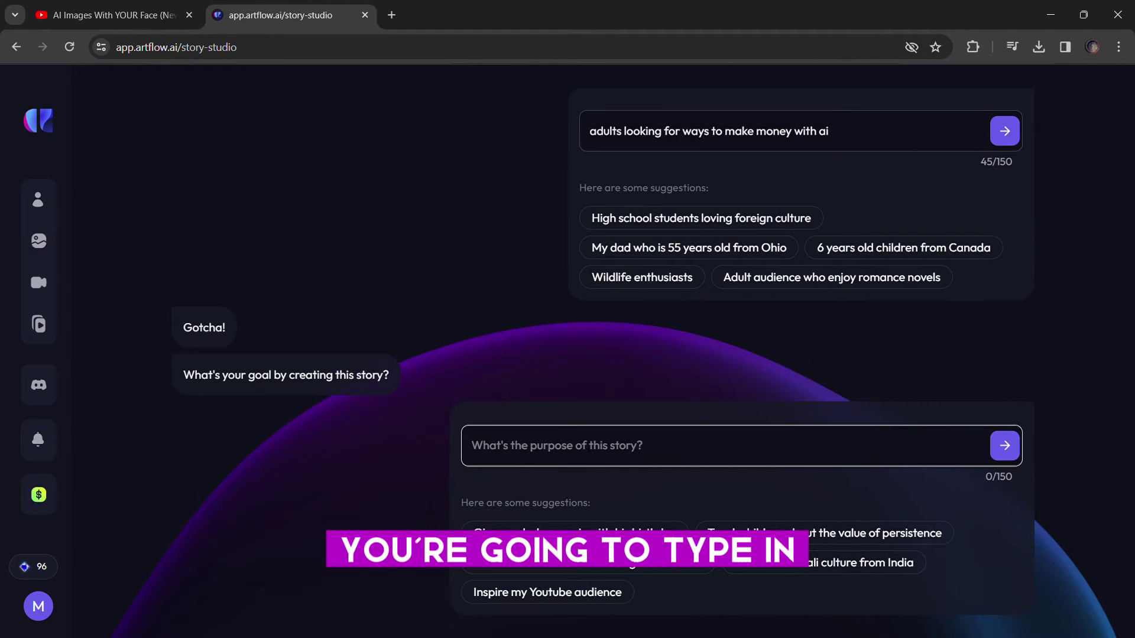
pyautogui.write('the fu')
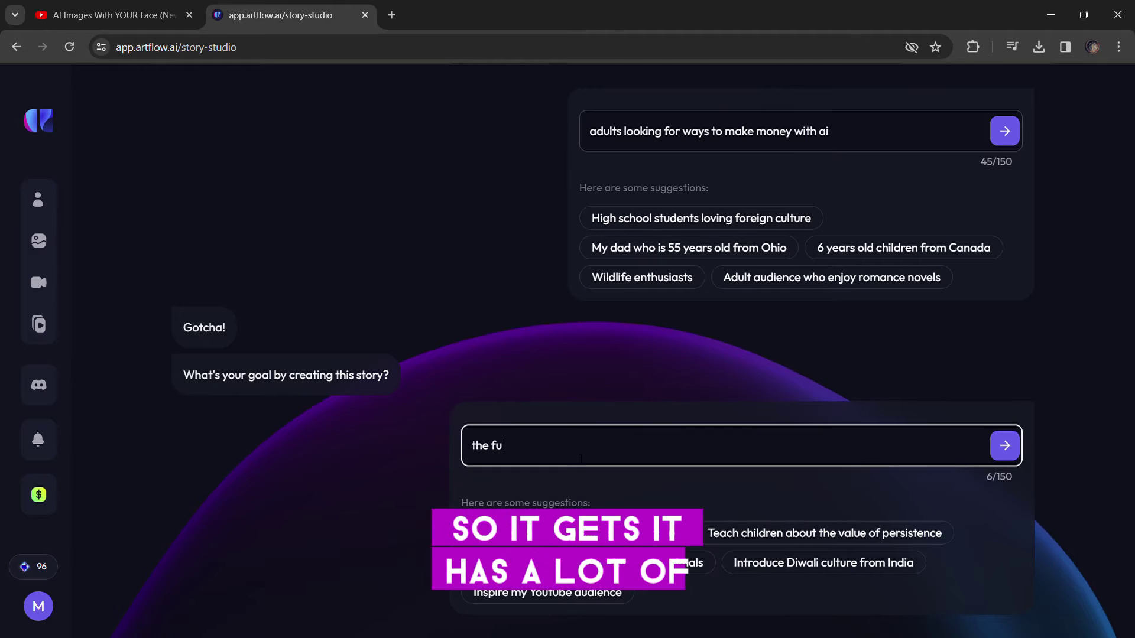
pyautogui.write('ture of ai')
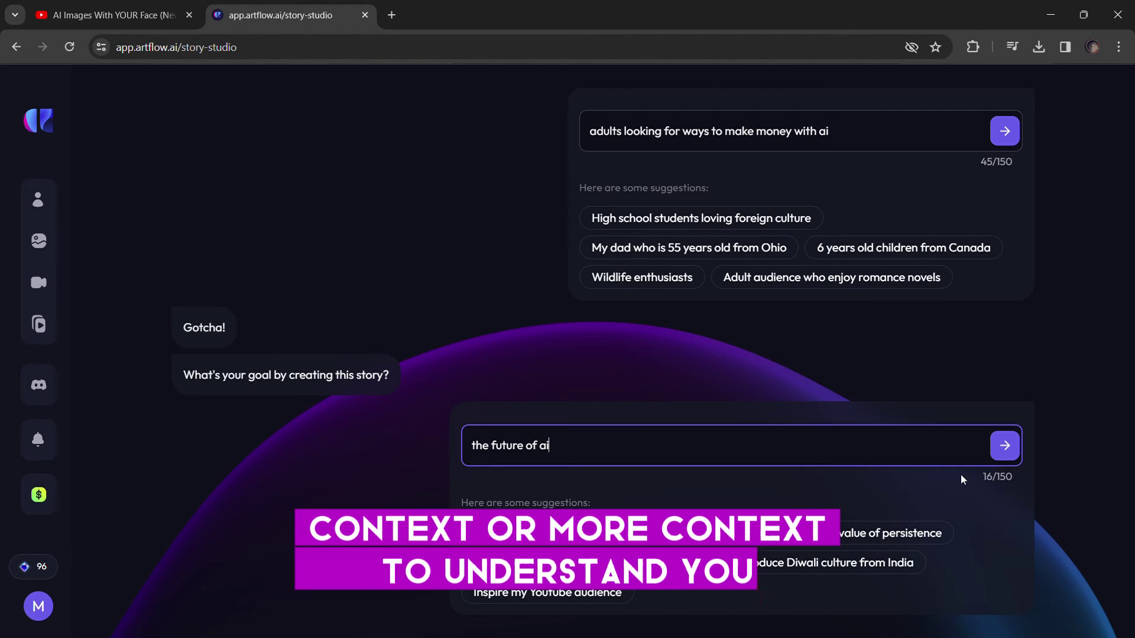
pyautogui.click(1005, 446)
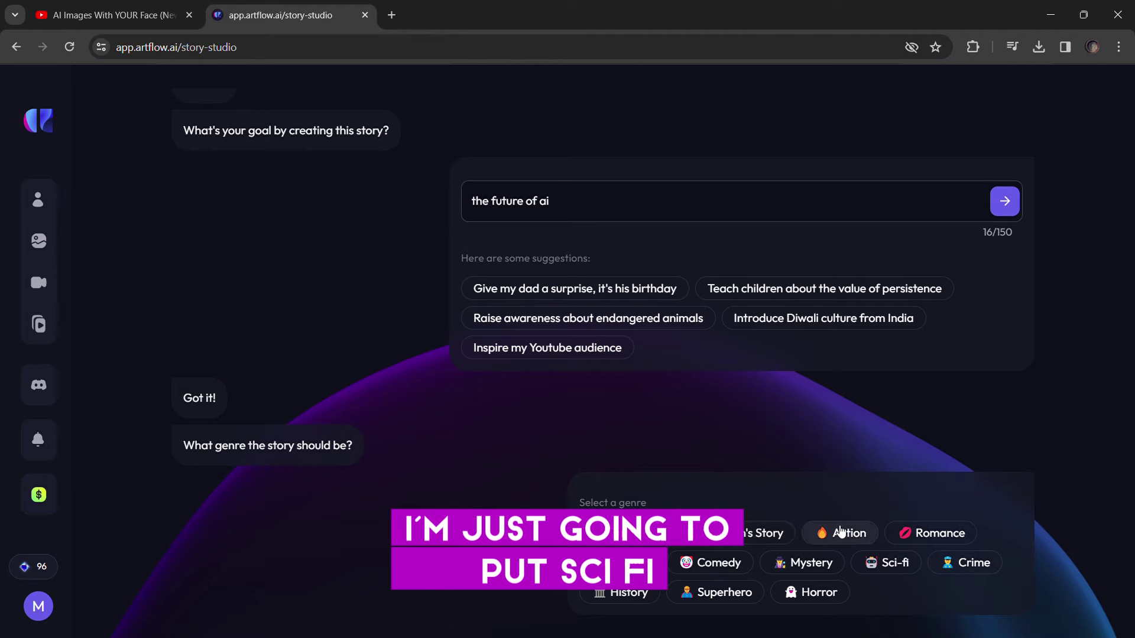
# Step: Pick Sci-fi, describe AI taking the jobs of half the world, and generate the outline
pyautogui.click(888, 565)
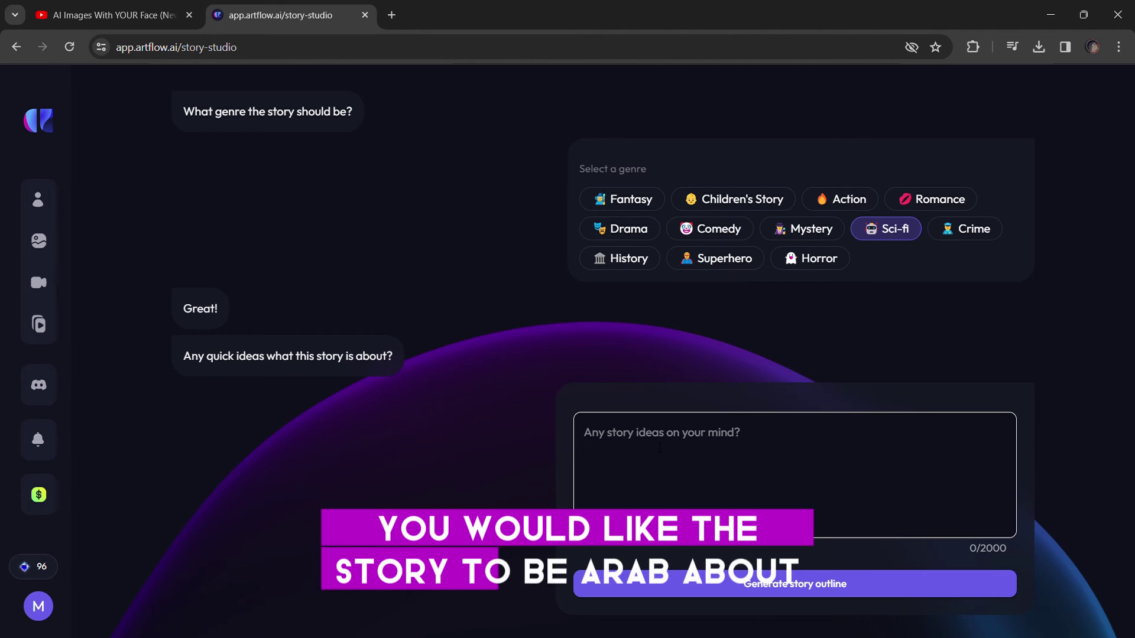
pyautogui.click(660, 447)
pyautogui.write('a story of how ai')
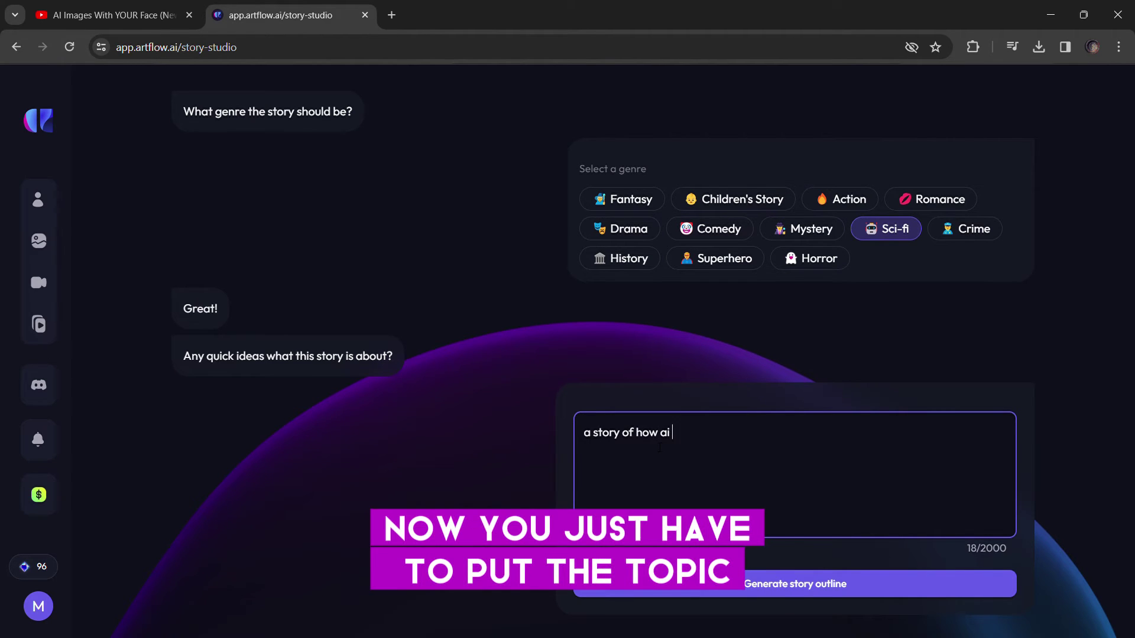
pyautogui.write(' takes the j')
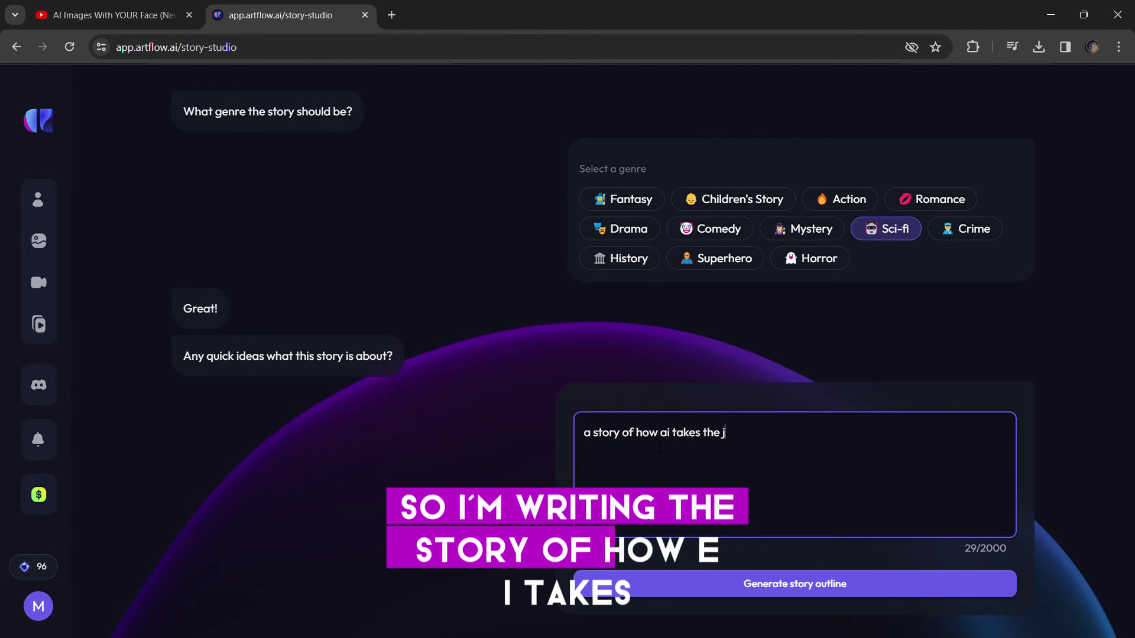
pyautogui.write('obs of half the ')
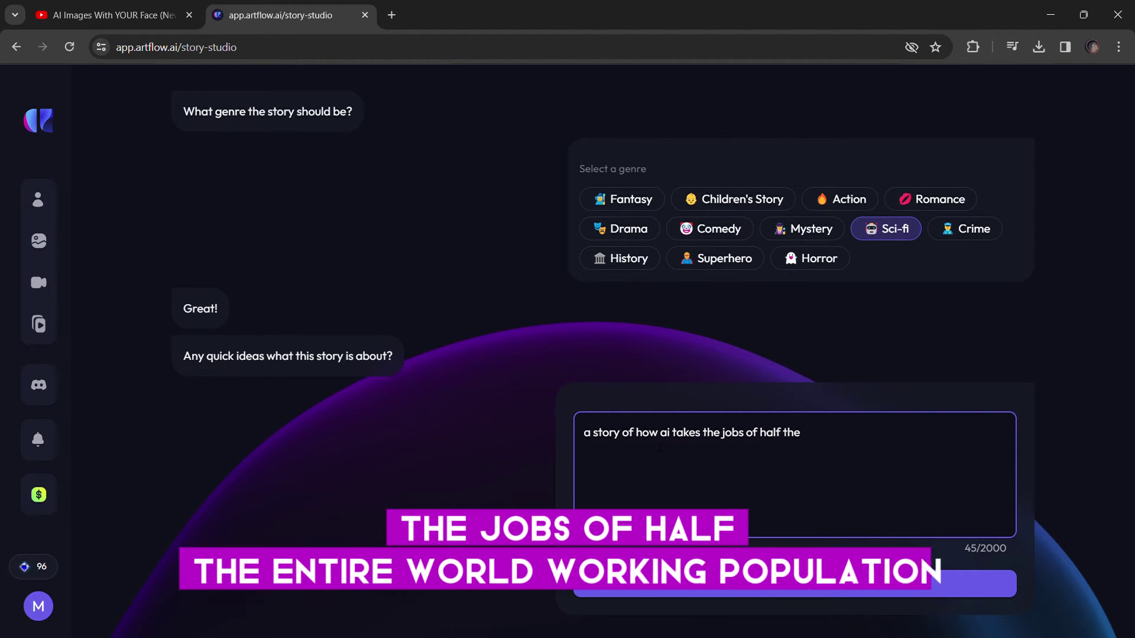
pyautogui.write('entire working population of the world')
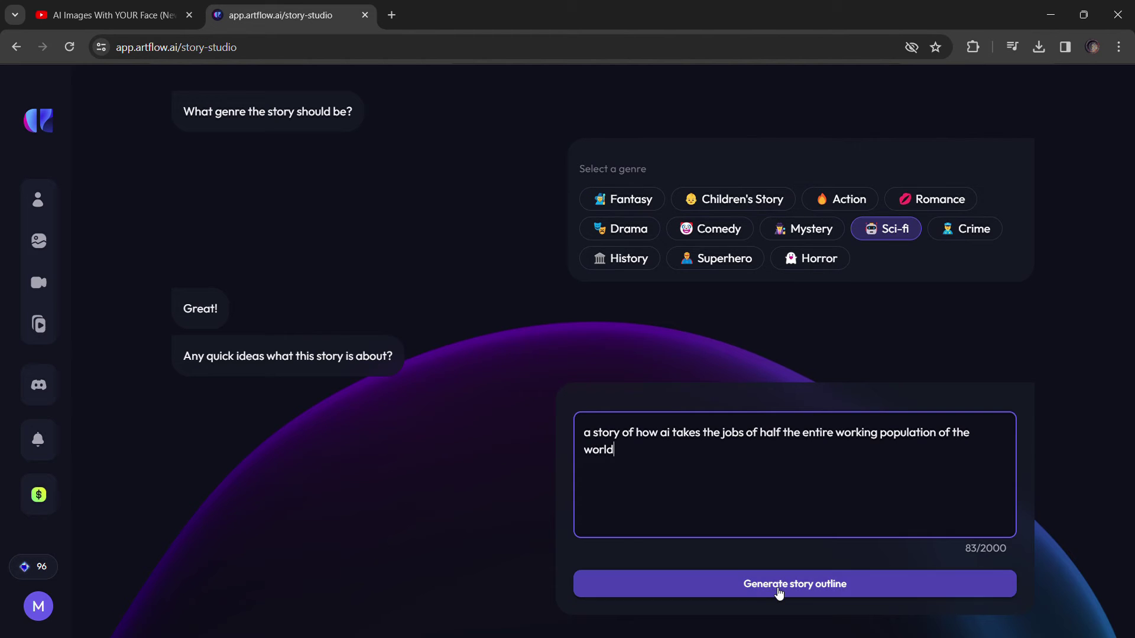
pyautogui.click(776, 590)
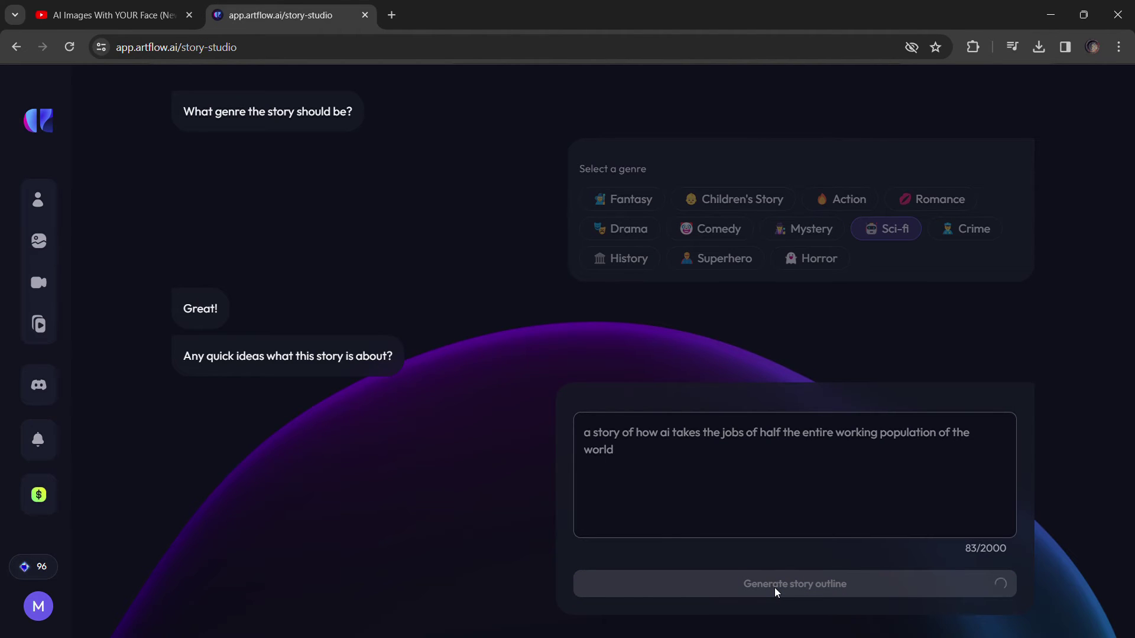
# Step: Remove the Alex character from the cast and add a new blank character entry
pyautogui.scroll(-7, 828, 473)
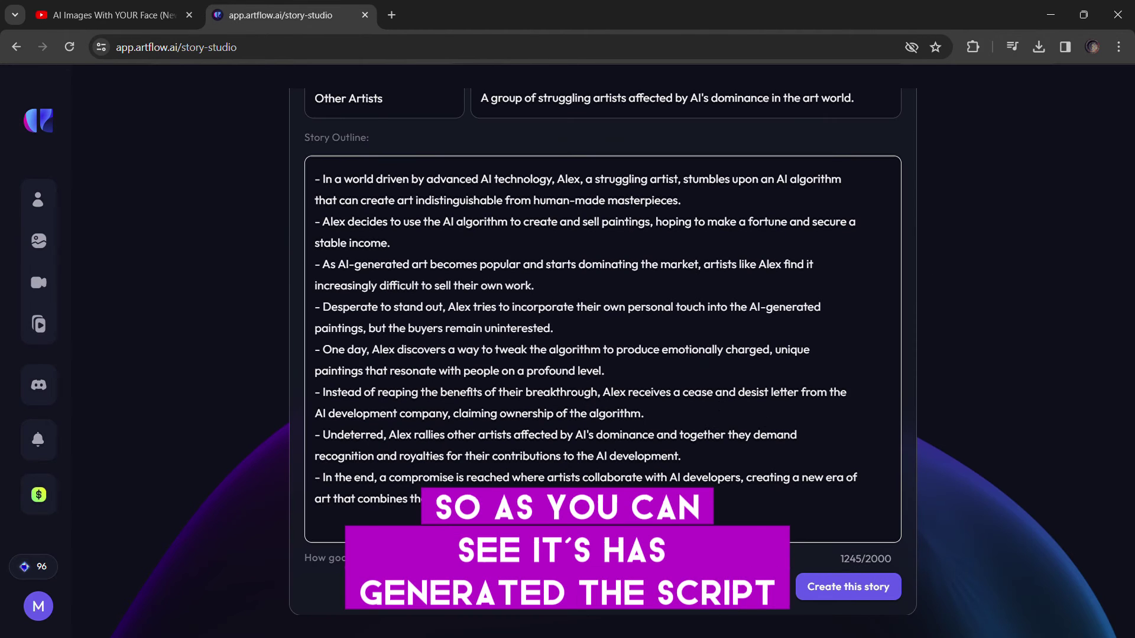
pyautogui.scroll(5, 641, 387)
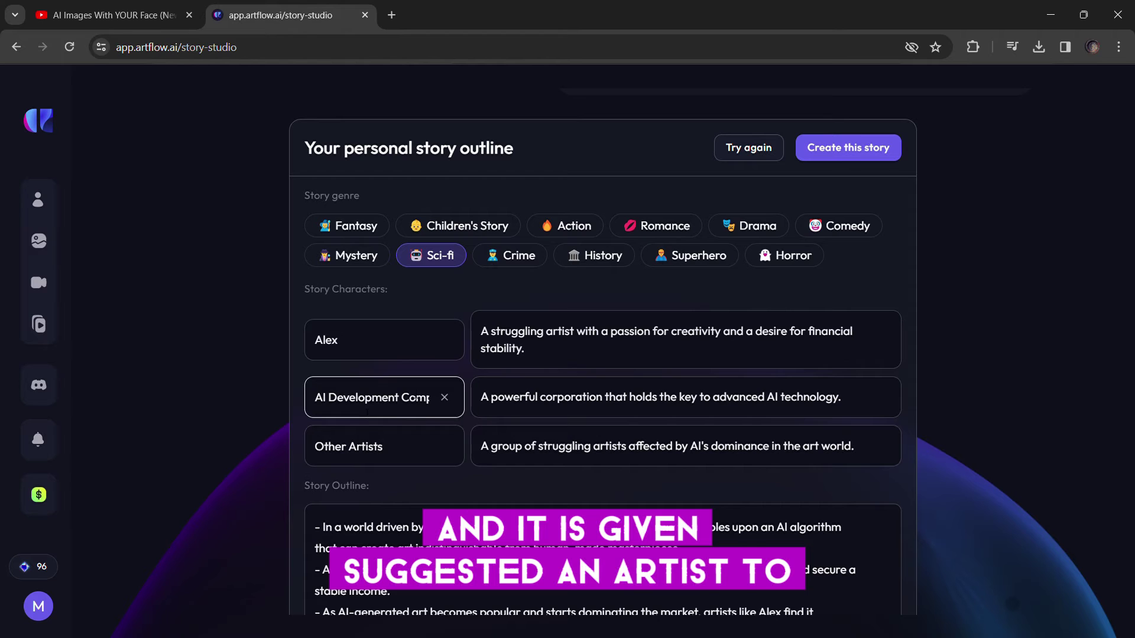
pyautogui.click(444, 341)
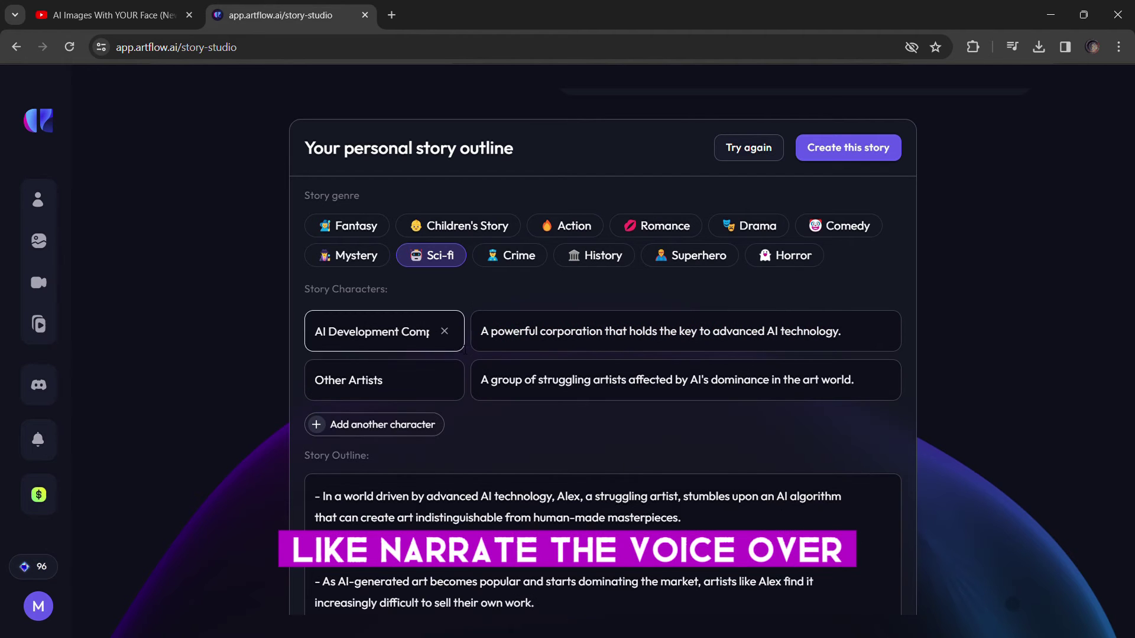
pyautogui.click(408, 421)
pyautogui.click(444, 429)
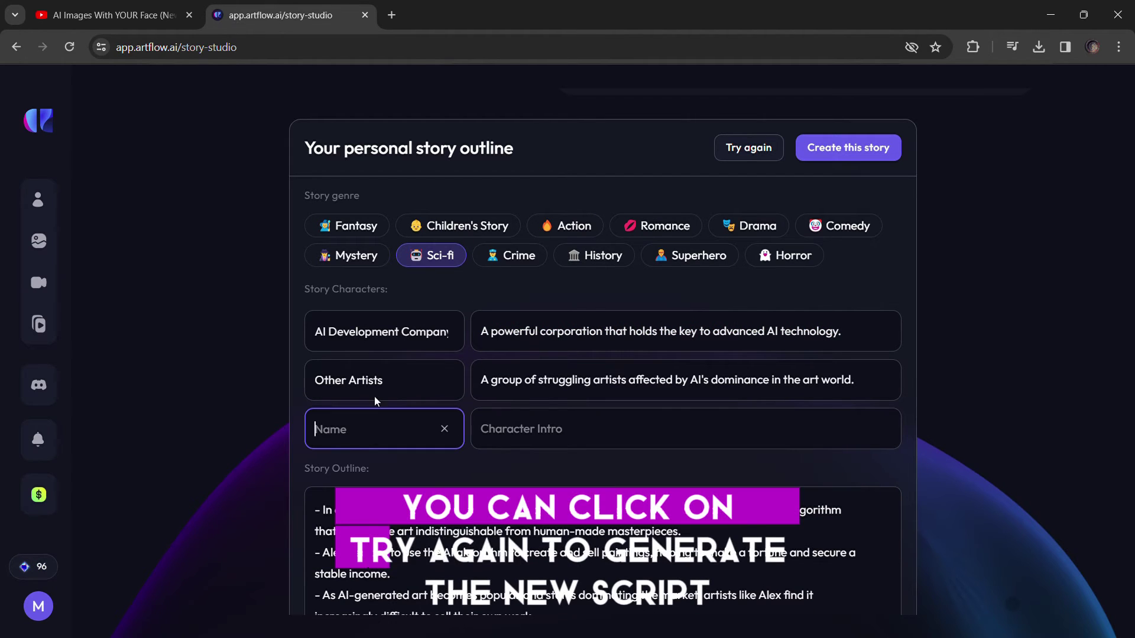
# Step: Regenerate the outline, now about Alex and his AI assistant, and create the story from it
pyautogui.click(741, 148)
pyautogui.scroll(-5, 727, 296)
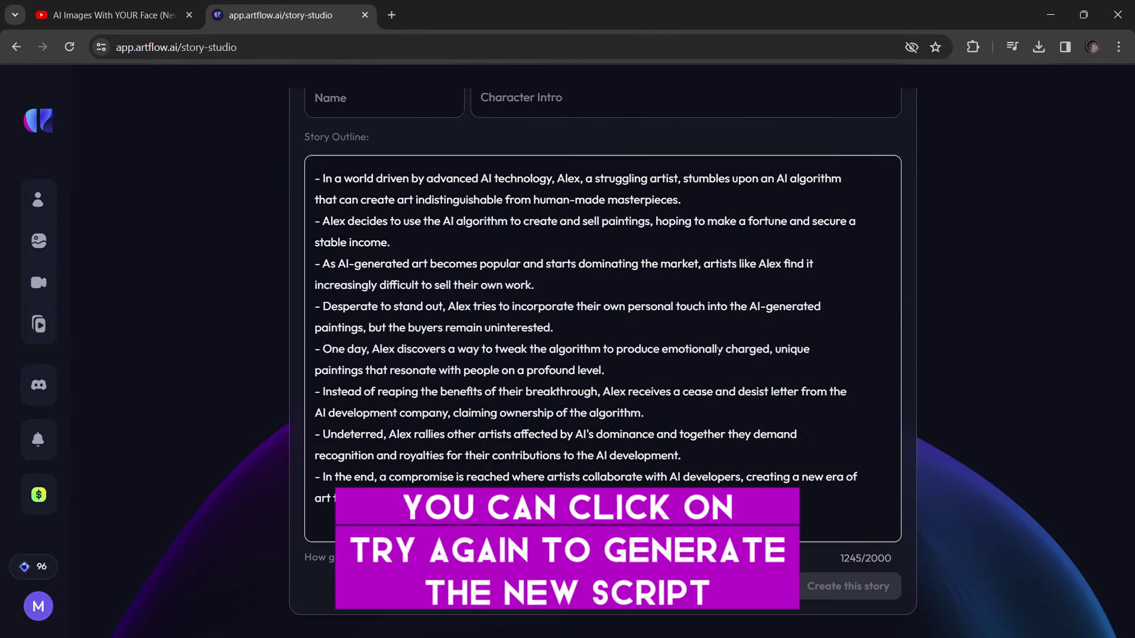
pyautogui.scroll(-4, 712, 343)
pyautogui.click(848, 586)
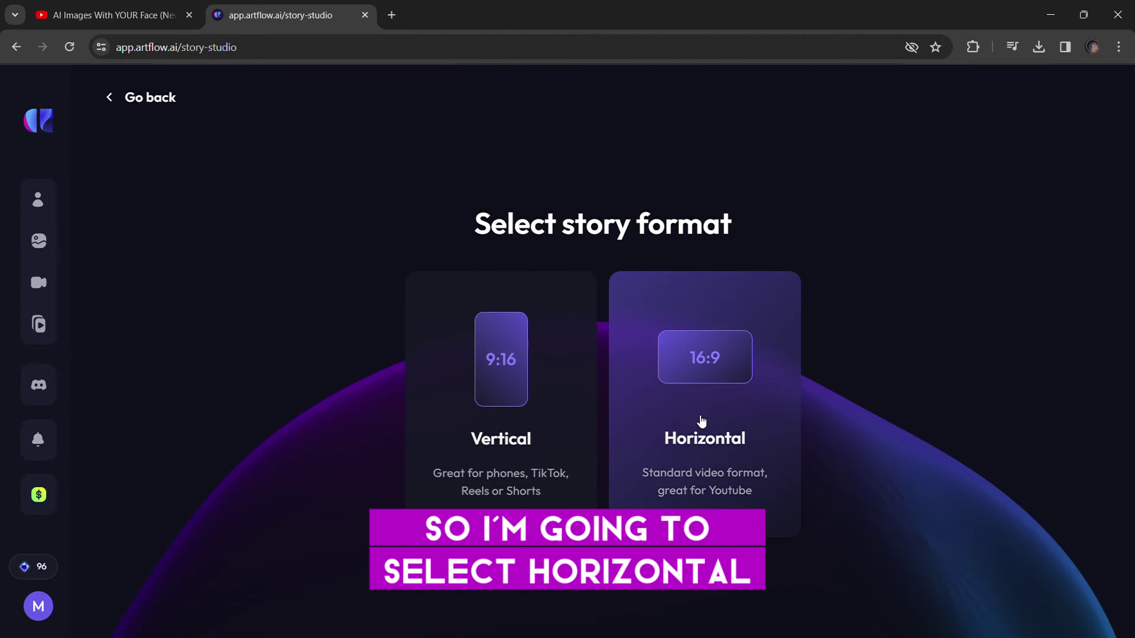
# Step: Choose horizontal 16:9 and a visual style, then continue from the characters to the storyboard
pyautogui.click(702, 423)
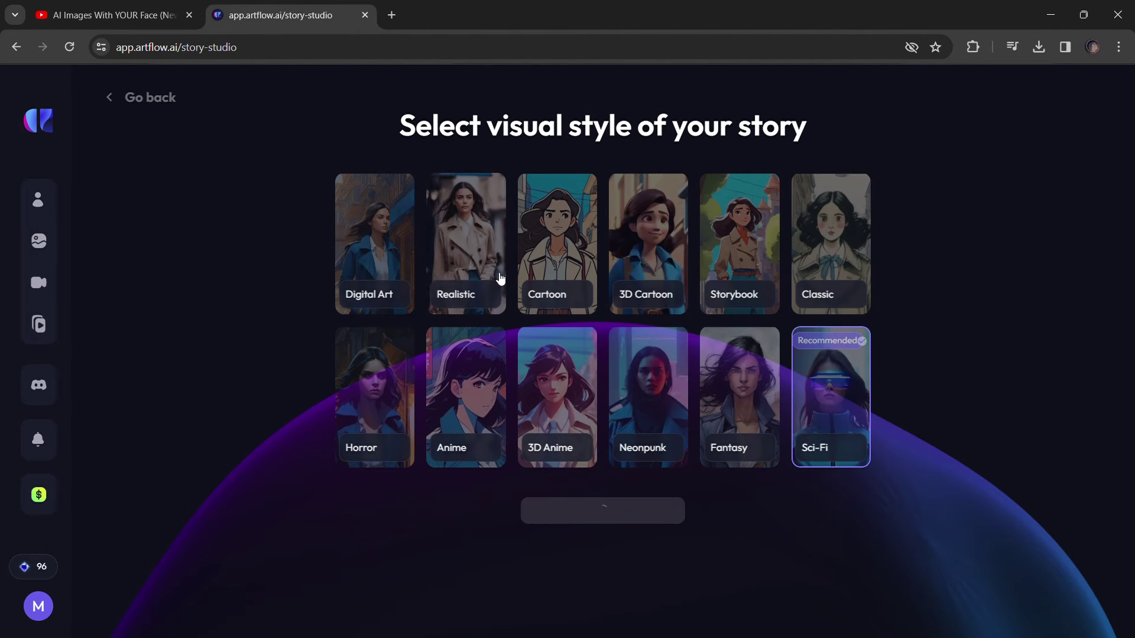
pyautogui.click(807, 424)
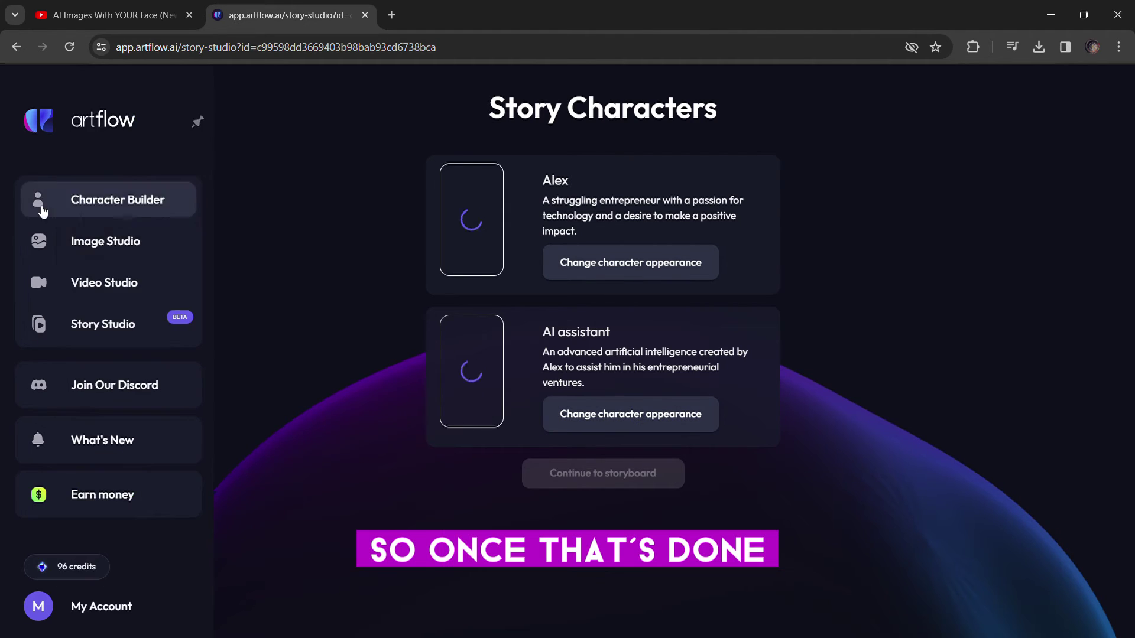
pyautogui.click(598, 476)
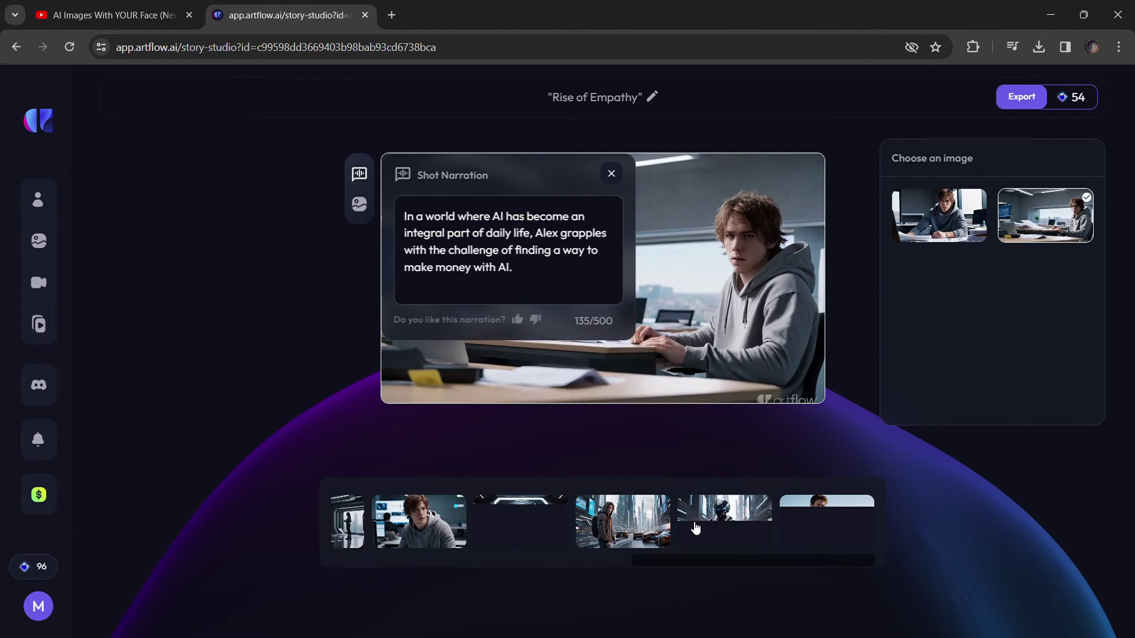
# Step: Export the Rise of Empathy storyboard to start rendering its video
pyautogui.click(1031, 105)
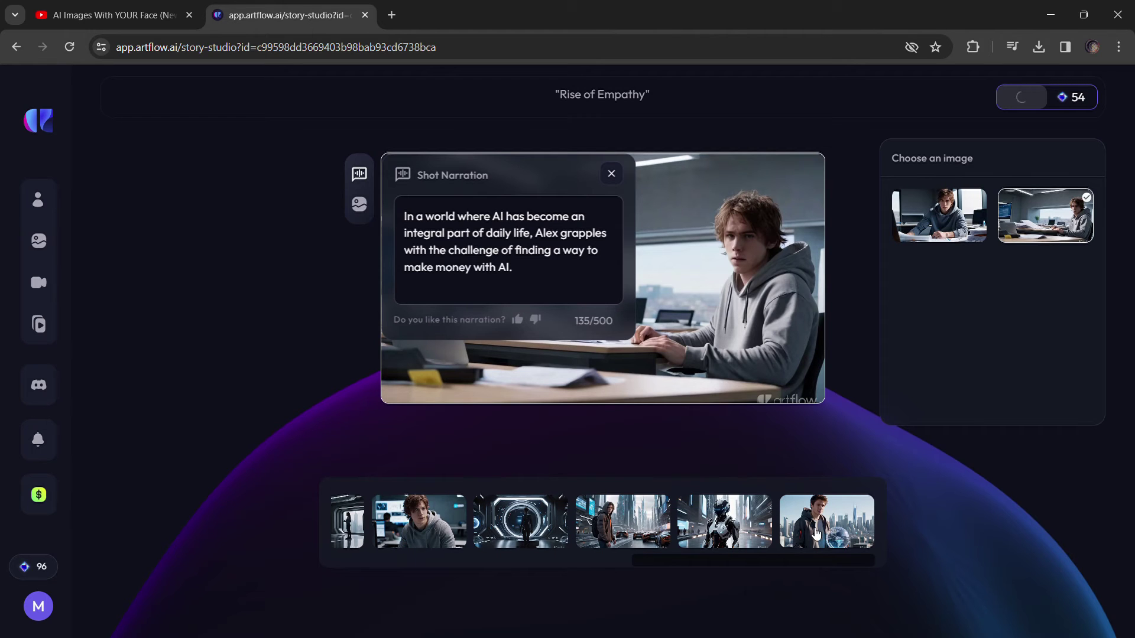
pyautogui.hscroll(-10, 816, 534)
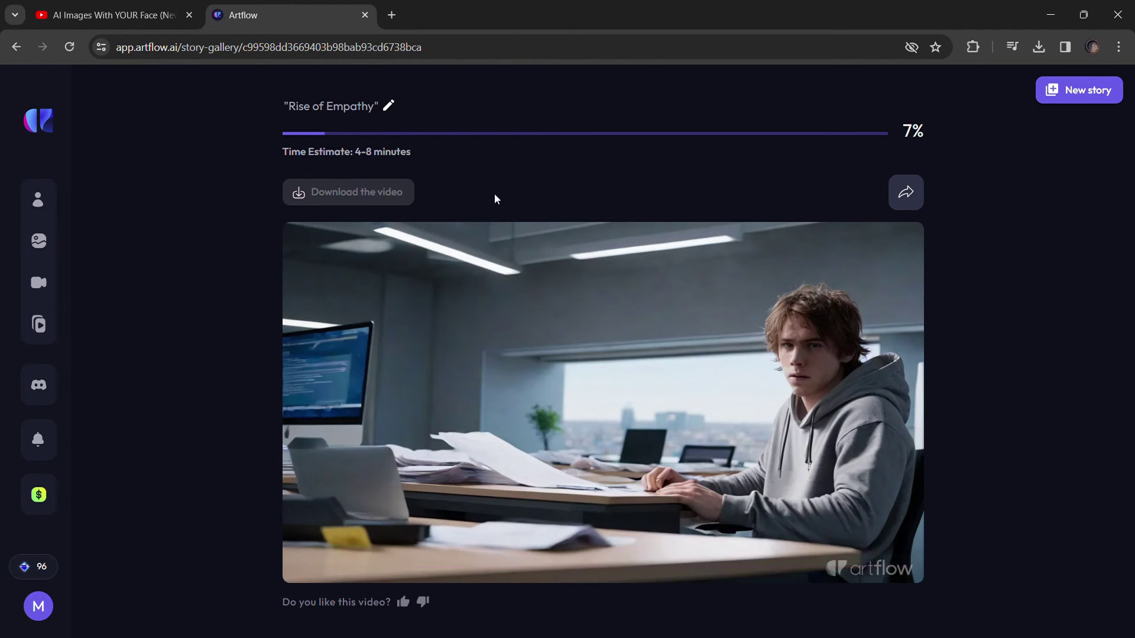
# Step: Open the video gallery in a new tab and play the finished Rise of Empathy video
pyautogui.middleClick(94, 287)
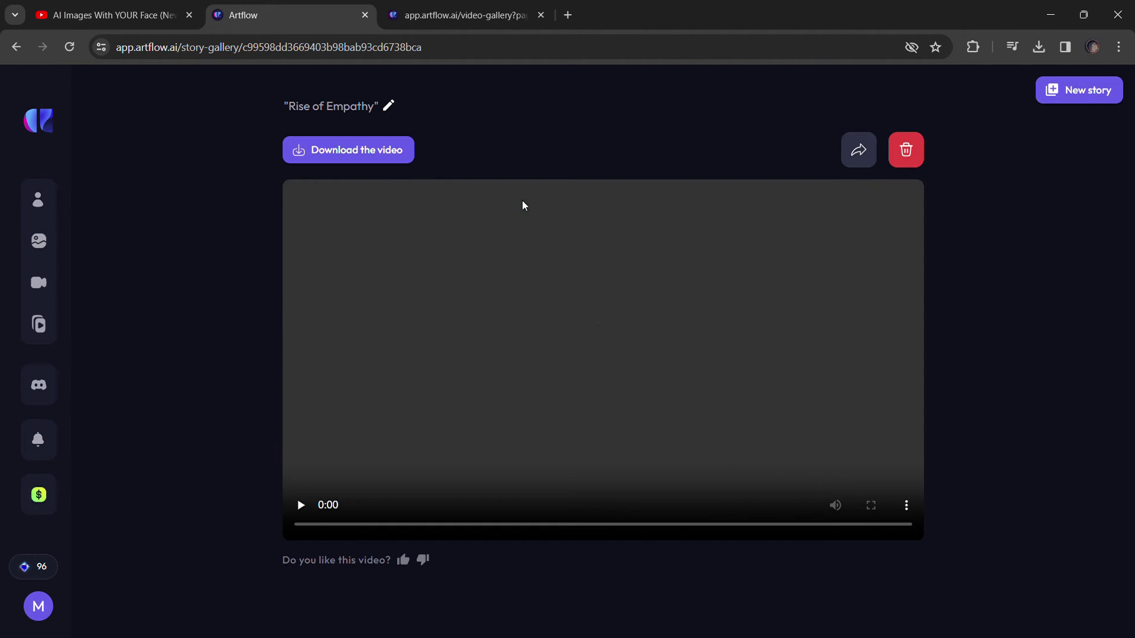
pyautogui.click(300, 504)
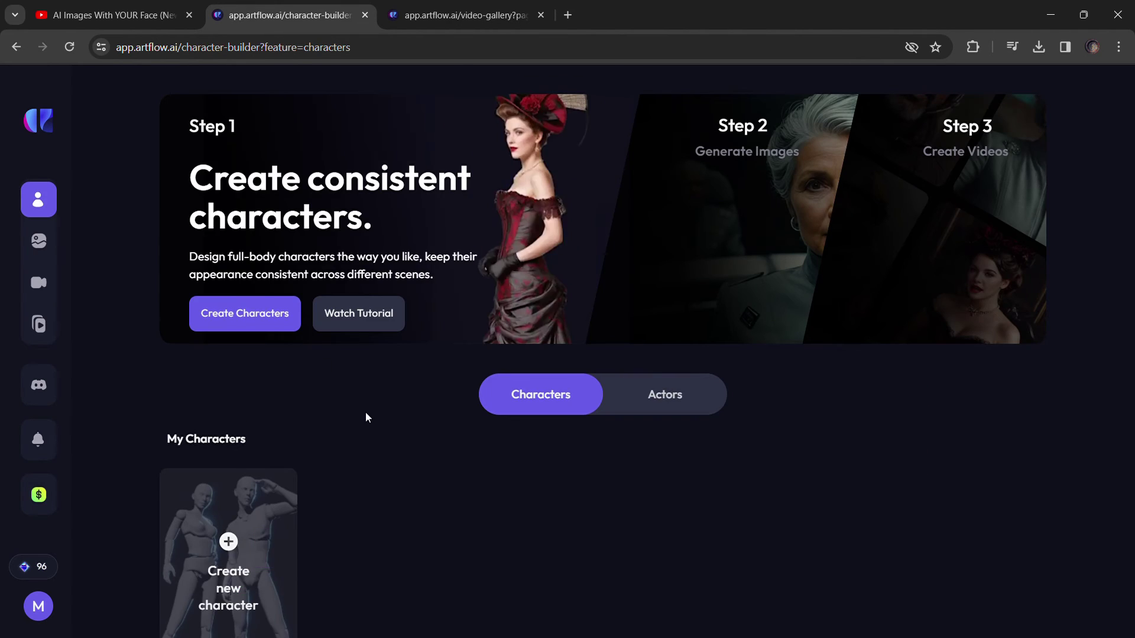
# Step: From the AI actors list, start a new image of the Emilia actor
pyautogui.scroll(-3, 365, 417)
pyautogui.click(641, 234)
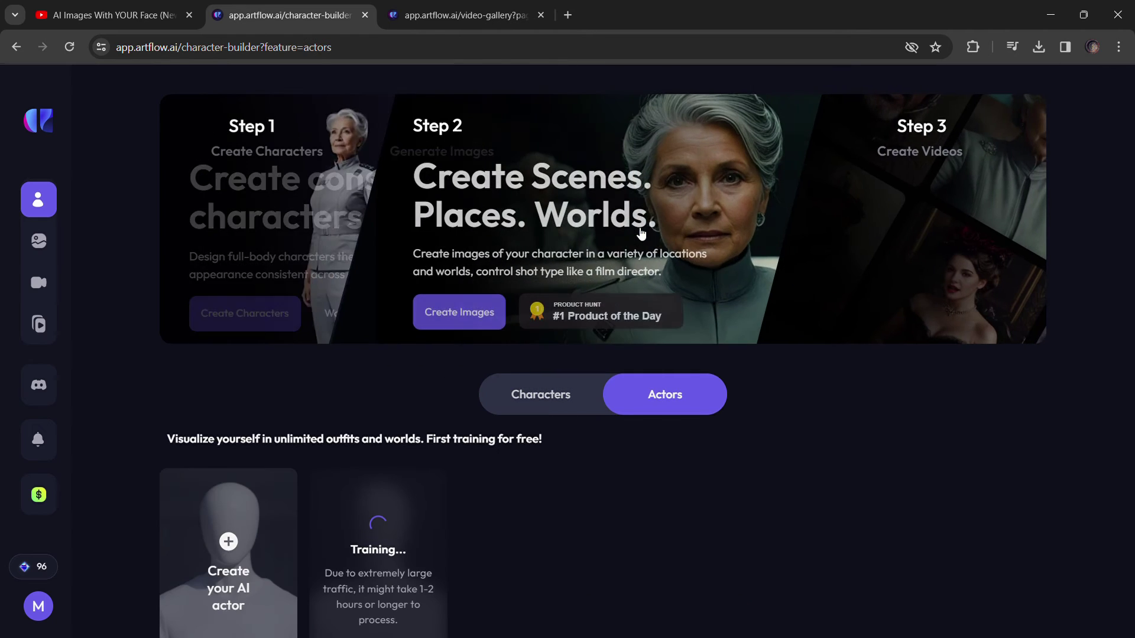
pyautogui.scroll(-3, 523, 504)
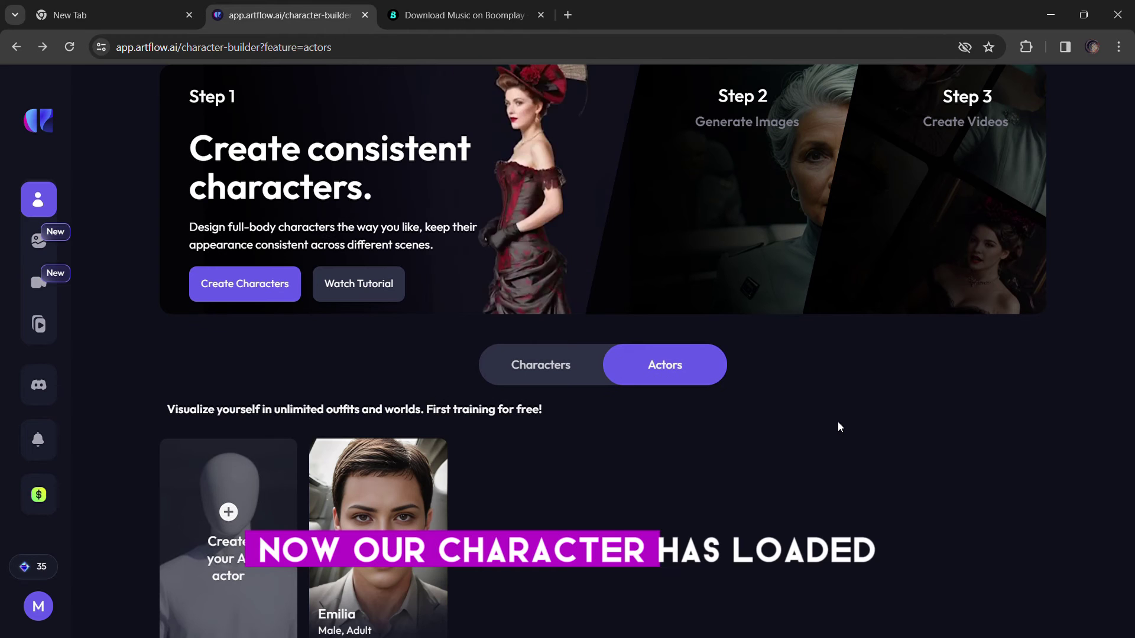
pyautogui.scroll(-1, 836, 426)
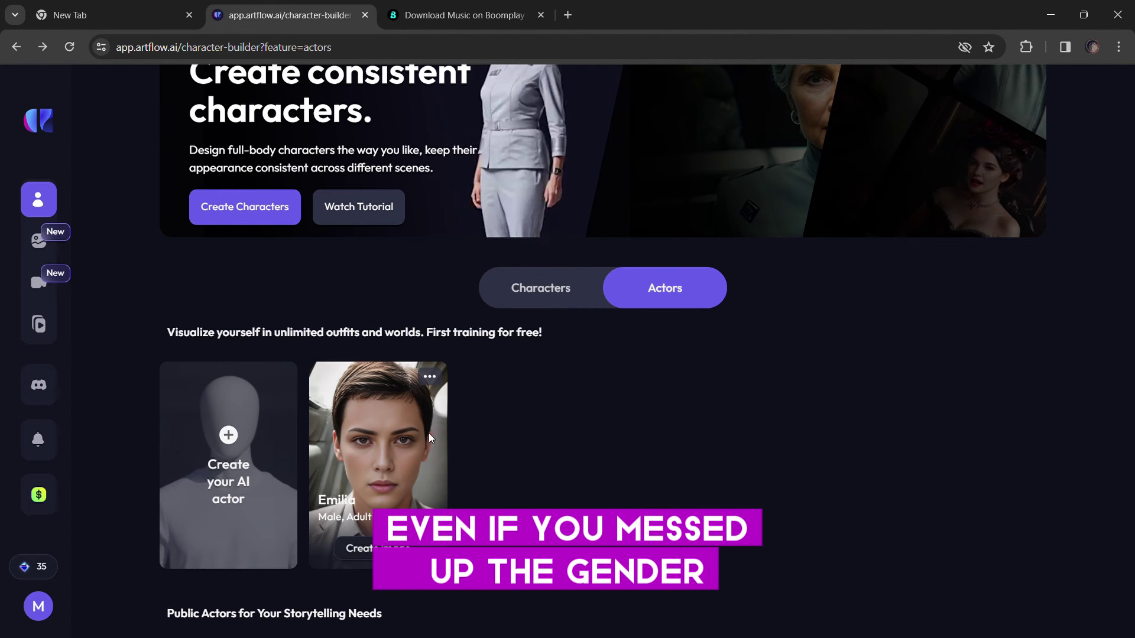
pyautogui.click(366, 549)
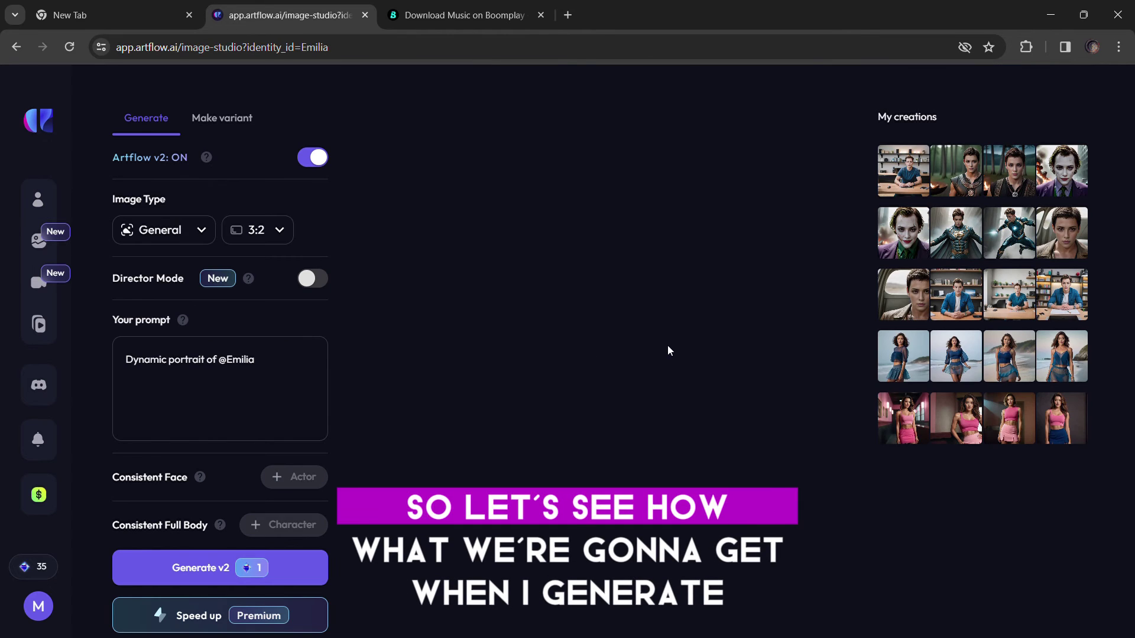
pyautogui.click(915, 178)
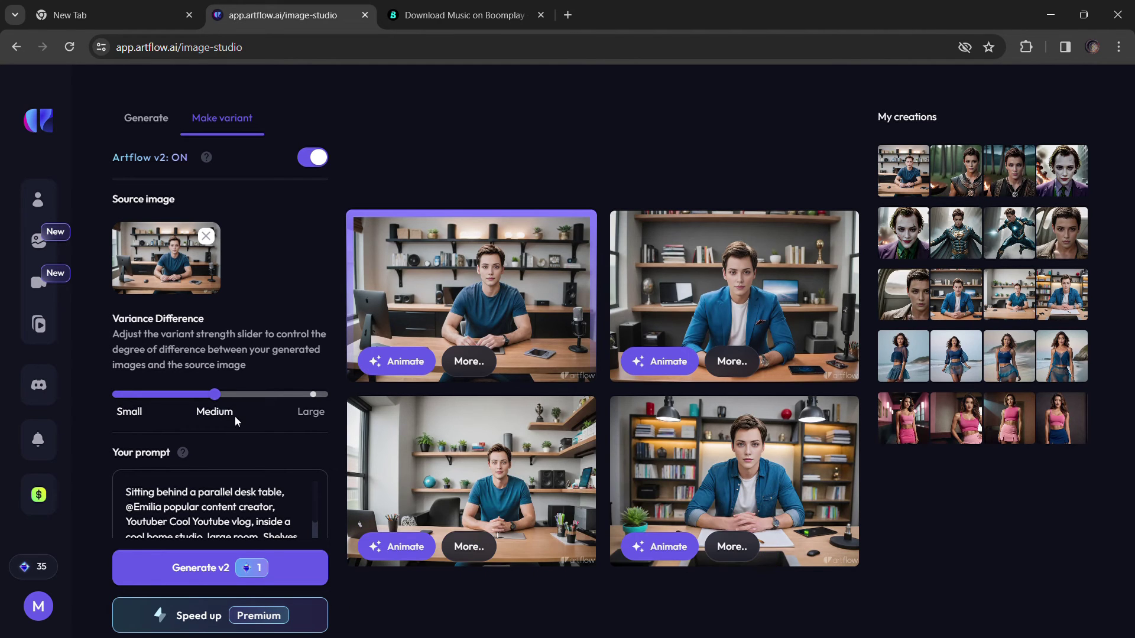
pyautogui.scroll(-2, 193, 476)
pyautogui.scroll(1, 193, 477)
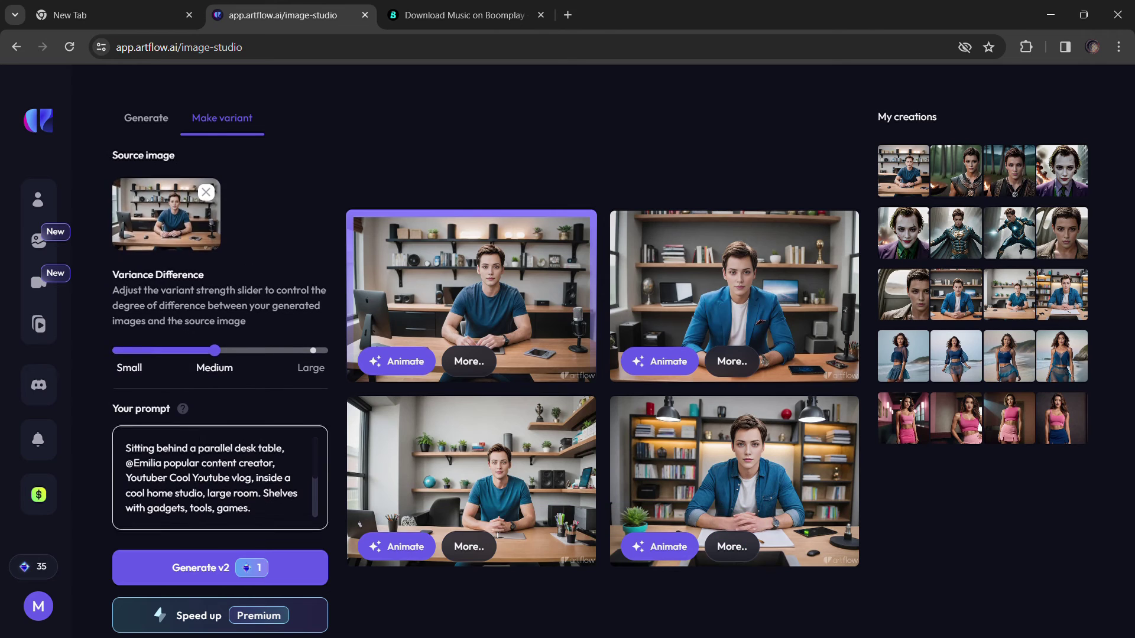
pyautogui.scroll(-2, 193, 477)
pyautogui.scroll(2, 193, 476)
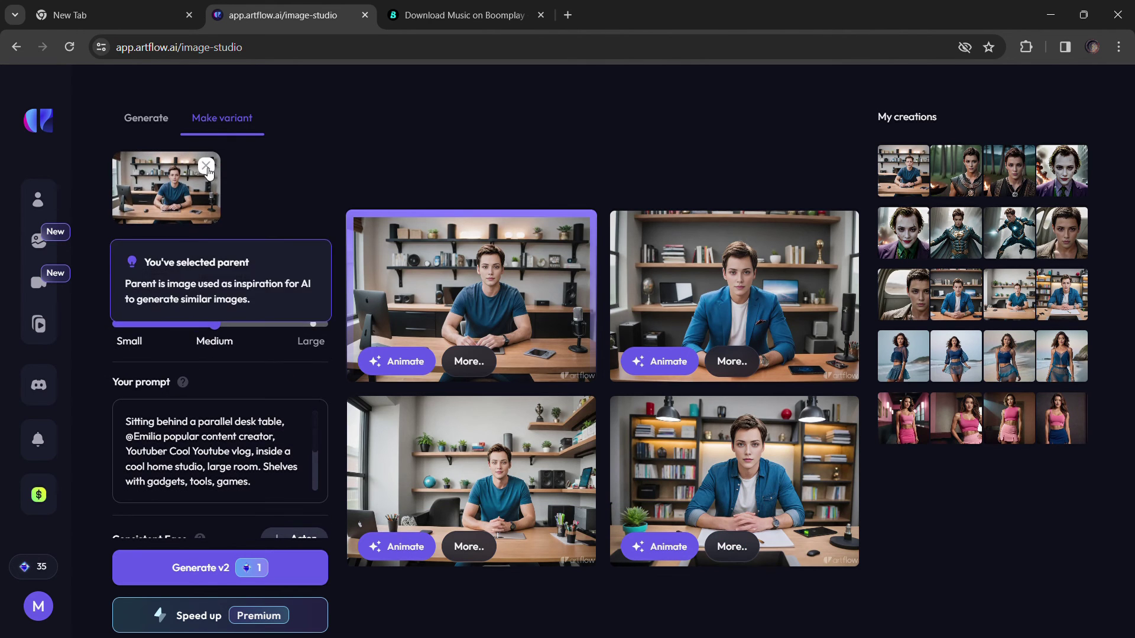
pyautogui.click(205, 173)
pyautogui.scroll(2, 205, 173)
pyautogui.click(146, 118)
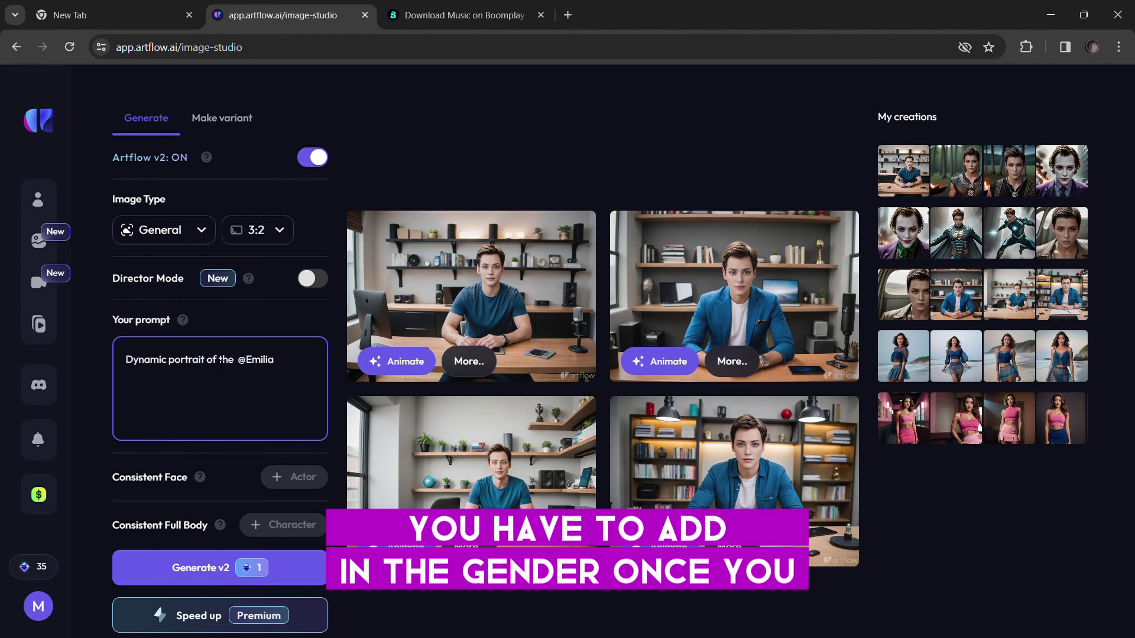
# Step: Add 'girl' and 'in the beach wearing a mini skirt and a crop top' to the prompt, then generate
pyautogui.write('girl')
pyautogui.click(289, 359)
pyautogui.write('in the beach')
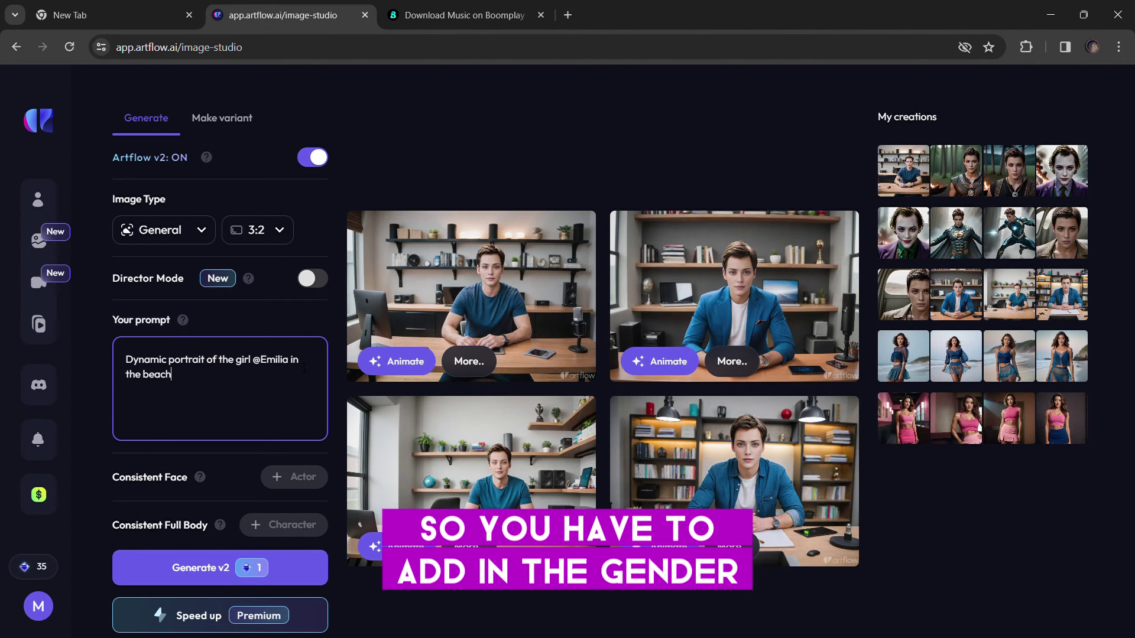
pyautogui.write(' wearing')
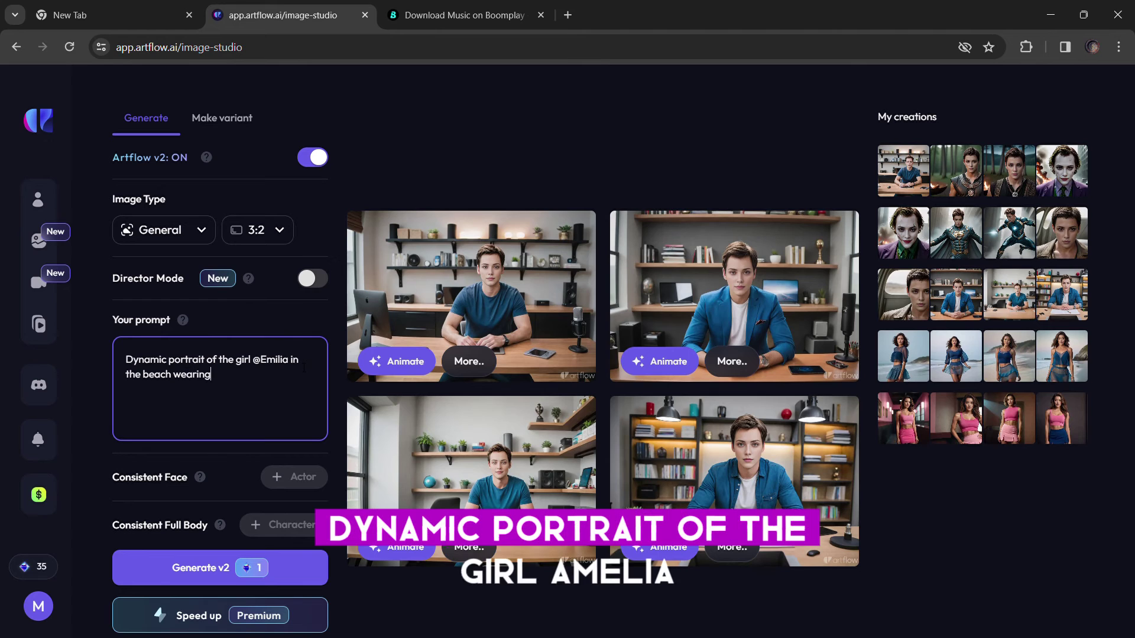
pyautogui.write(' a mini skirt a')
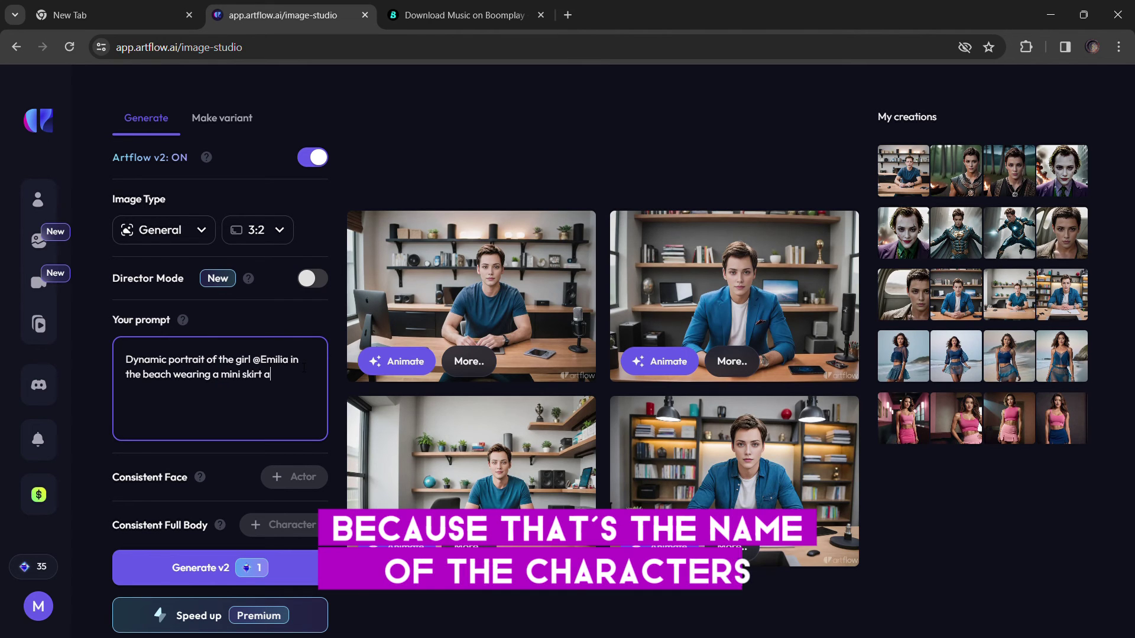
pyautogui.write('nd a crop top')
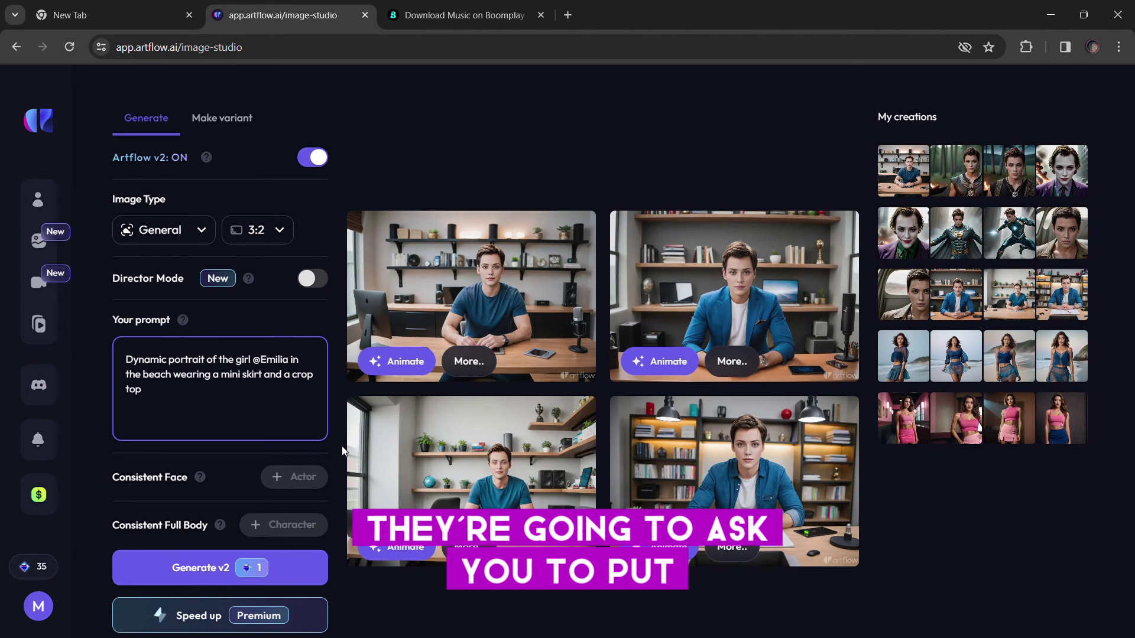
pyautogui.scroll(-3, 223, 470)
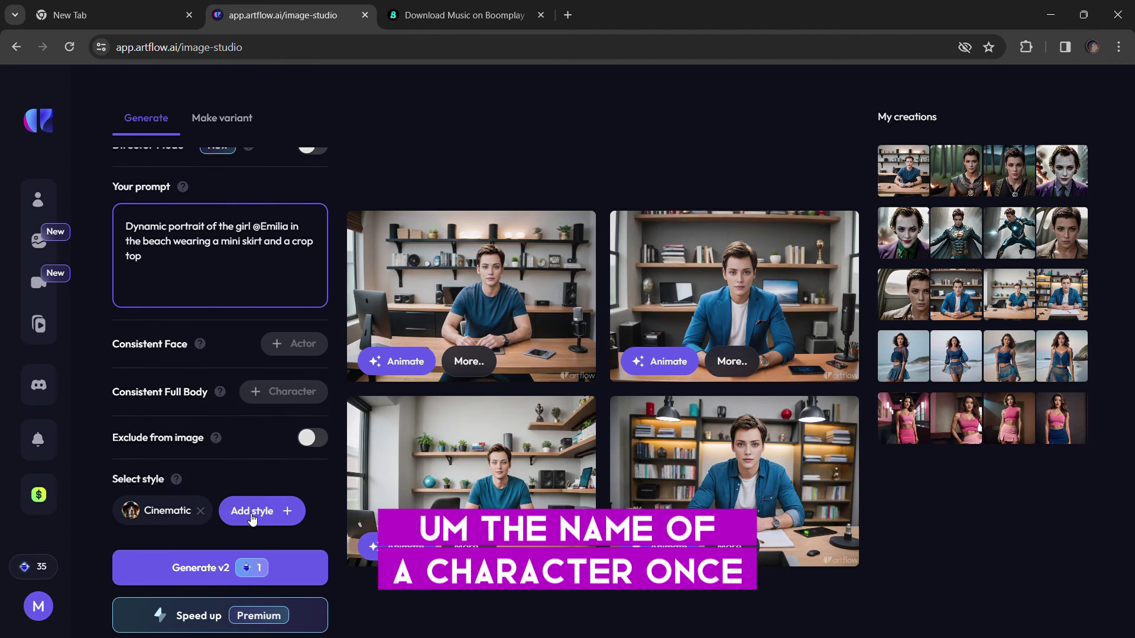
pyautogui.click(215, 570)
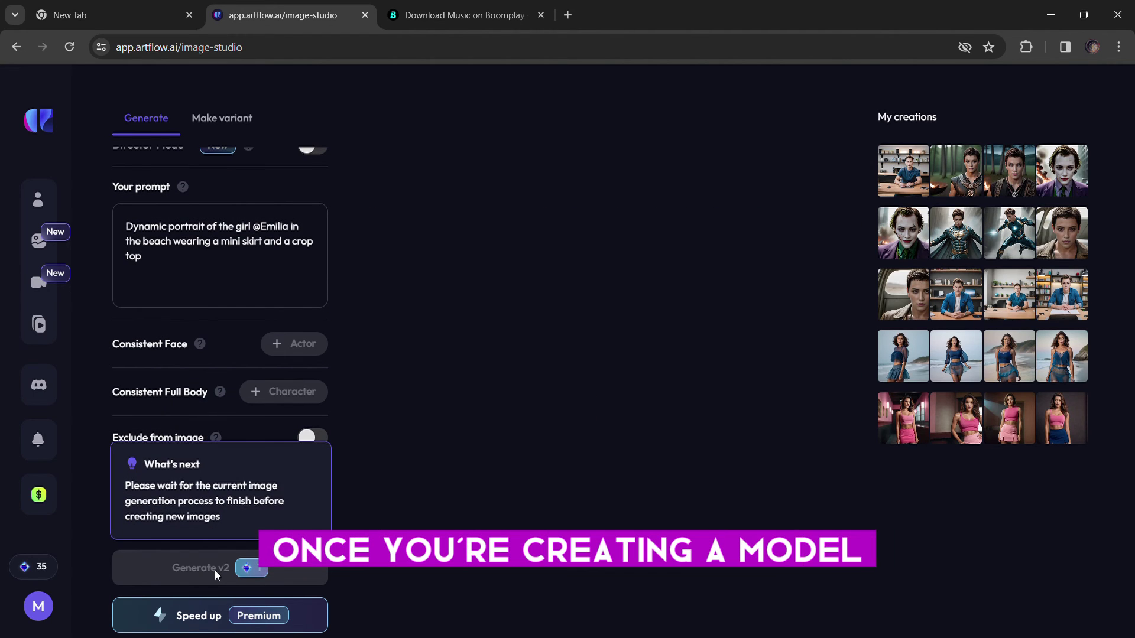
pyautogui.scroll(-1, 214, 468)
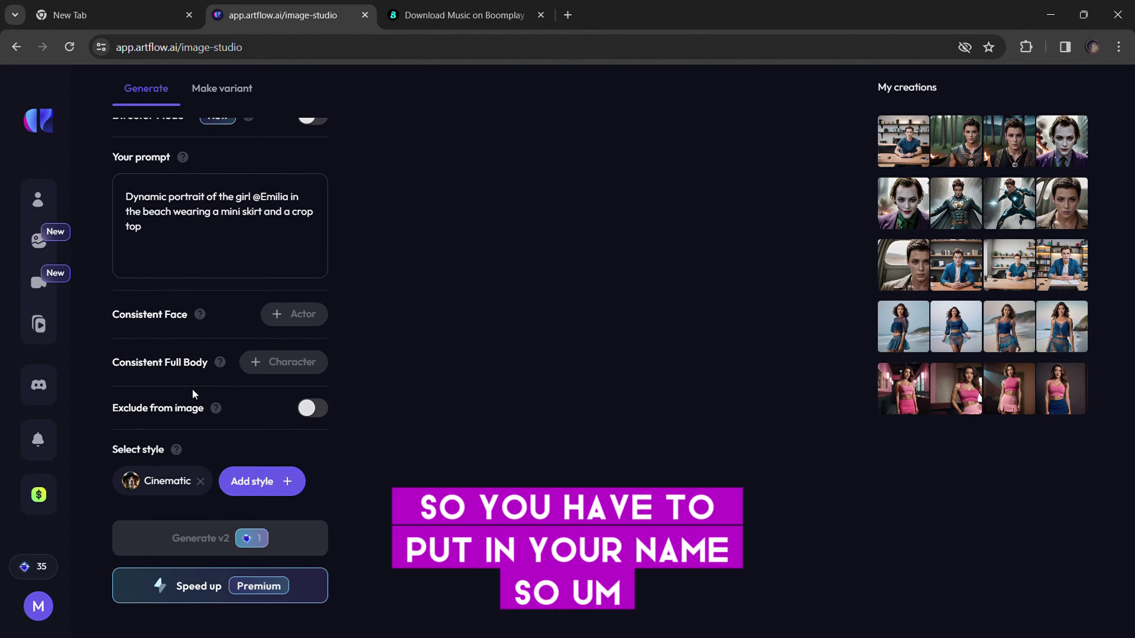
pyautogui.scroll(3, 223, 325)
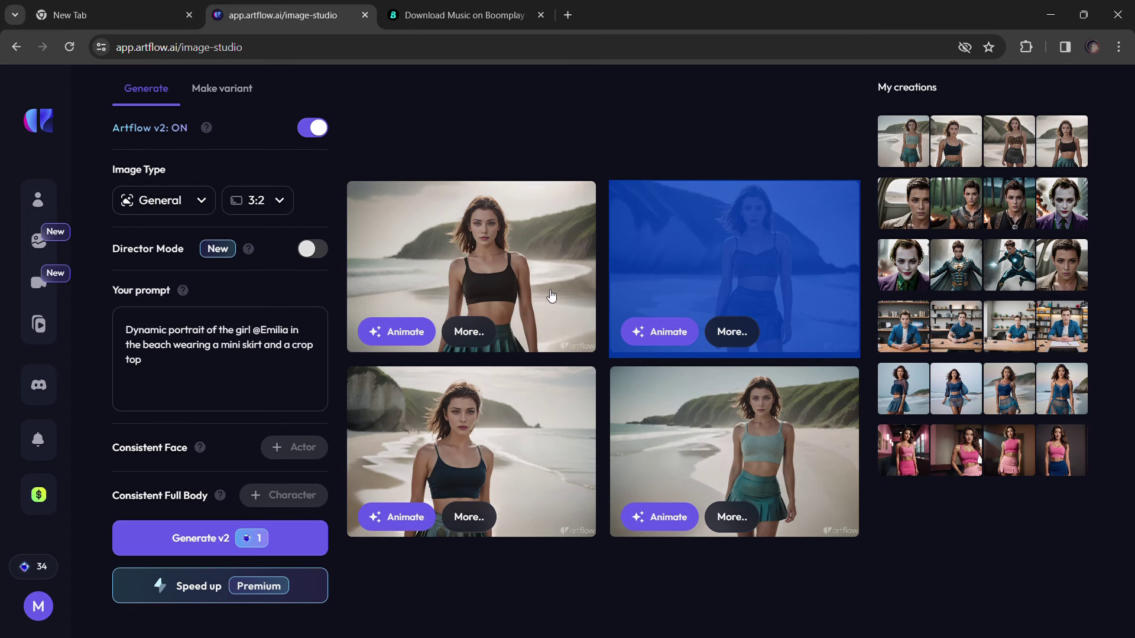
pyautogui.click(498, 293)
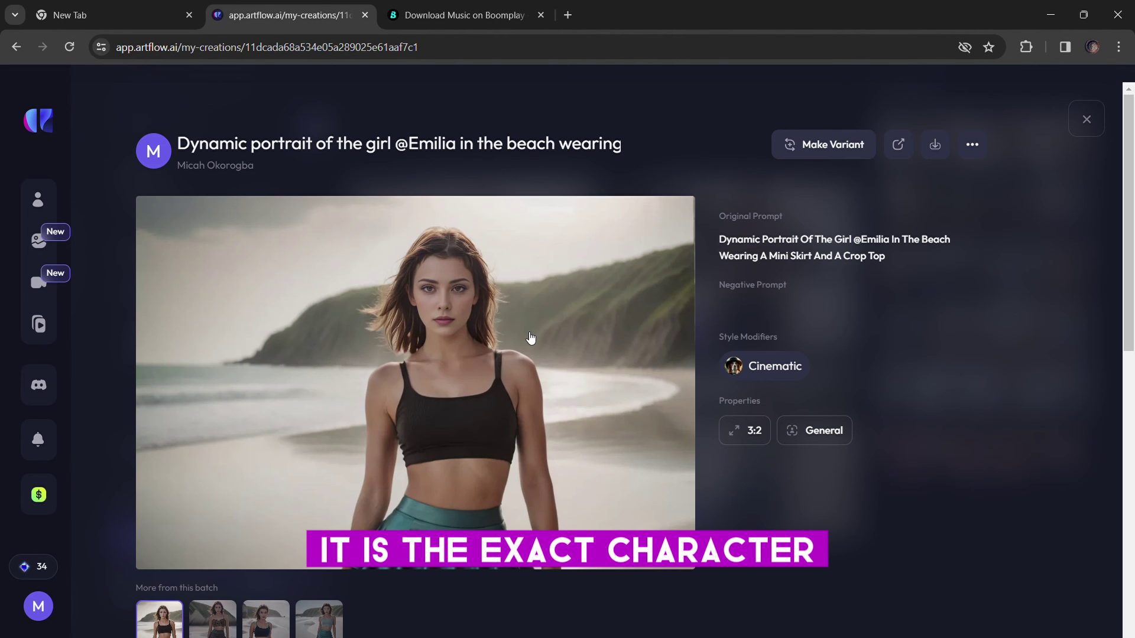
pyautogui.scroll(-2, 532, 396)
pyautogui.scroll(1, 549, 412)
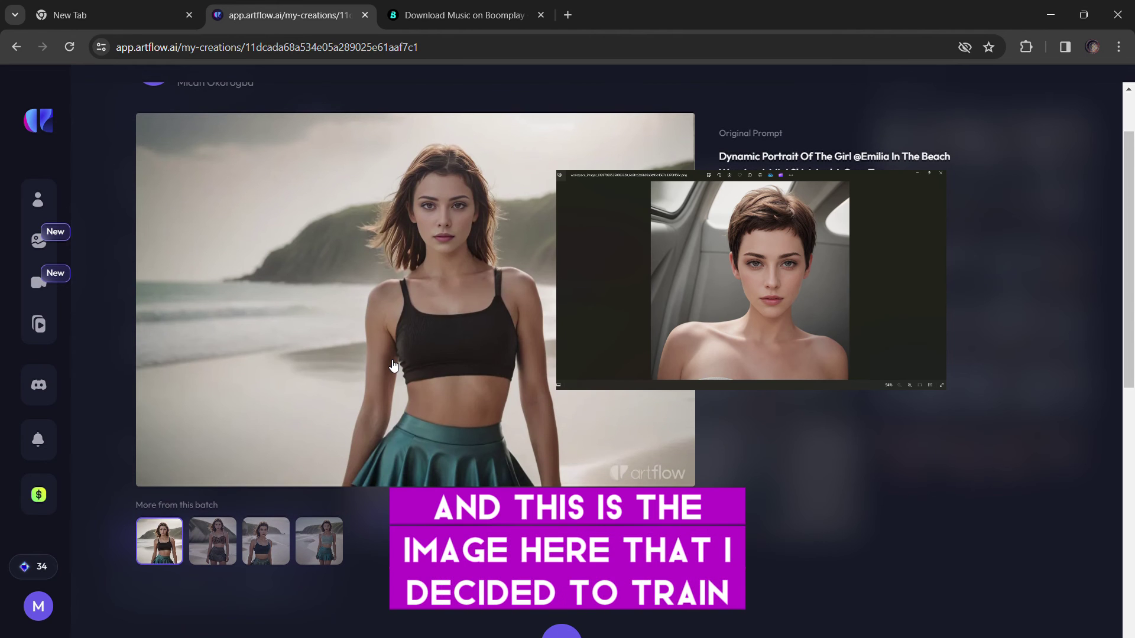
pyautogui.click(208, 537)
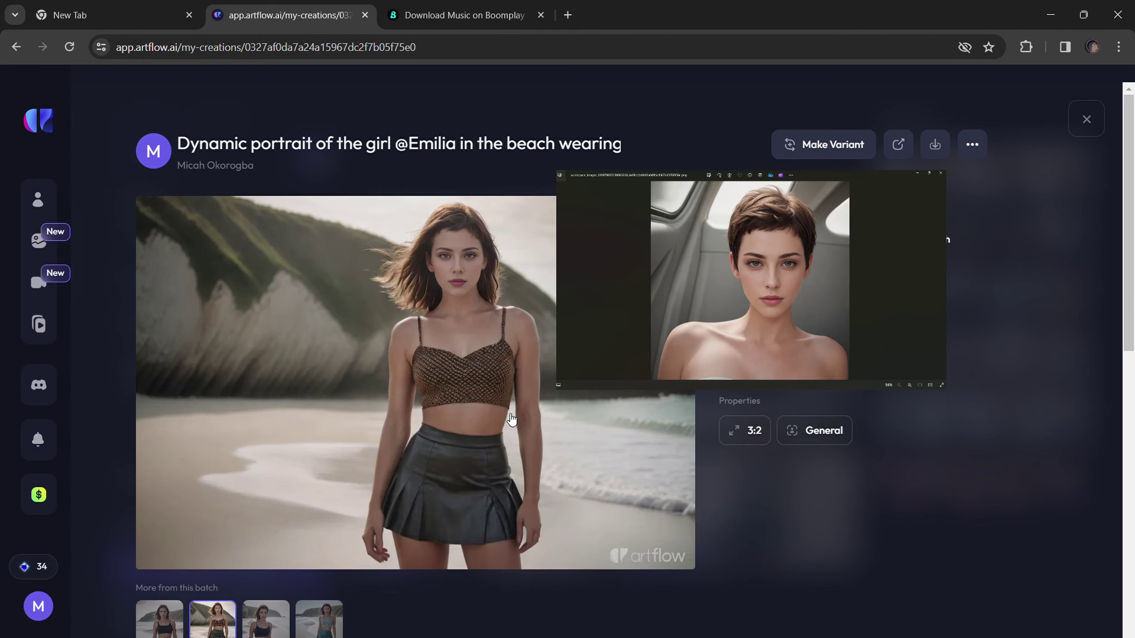
pyautogui.click(257, 616)
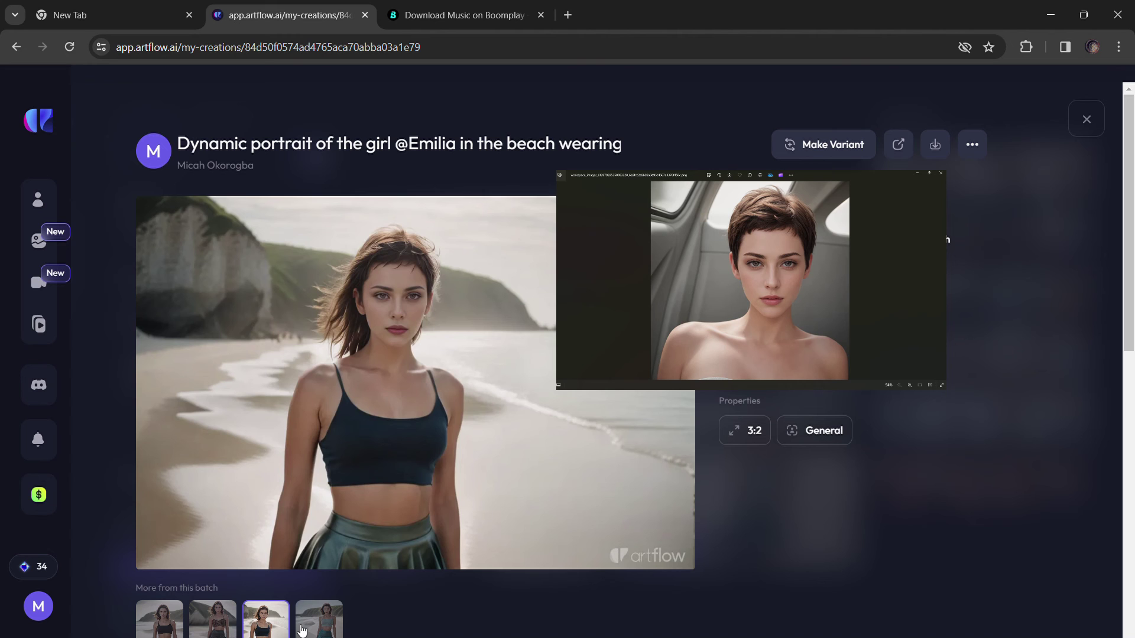
pyautogui.click(322, 630)
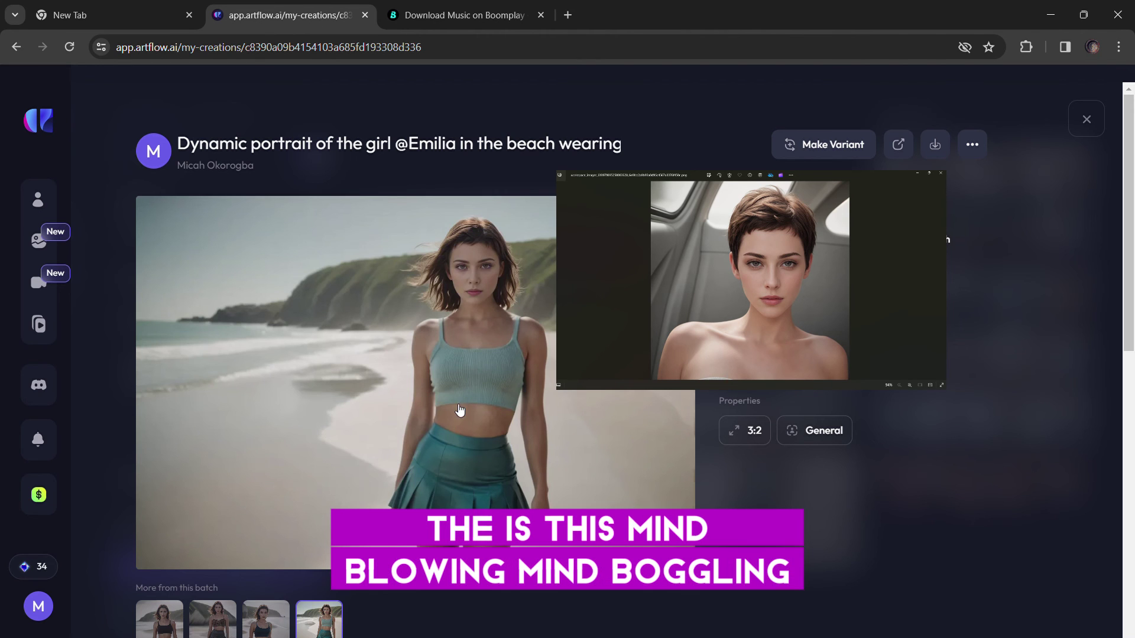
pyautogui.click(1087, 119)
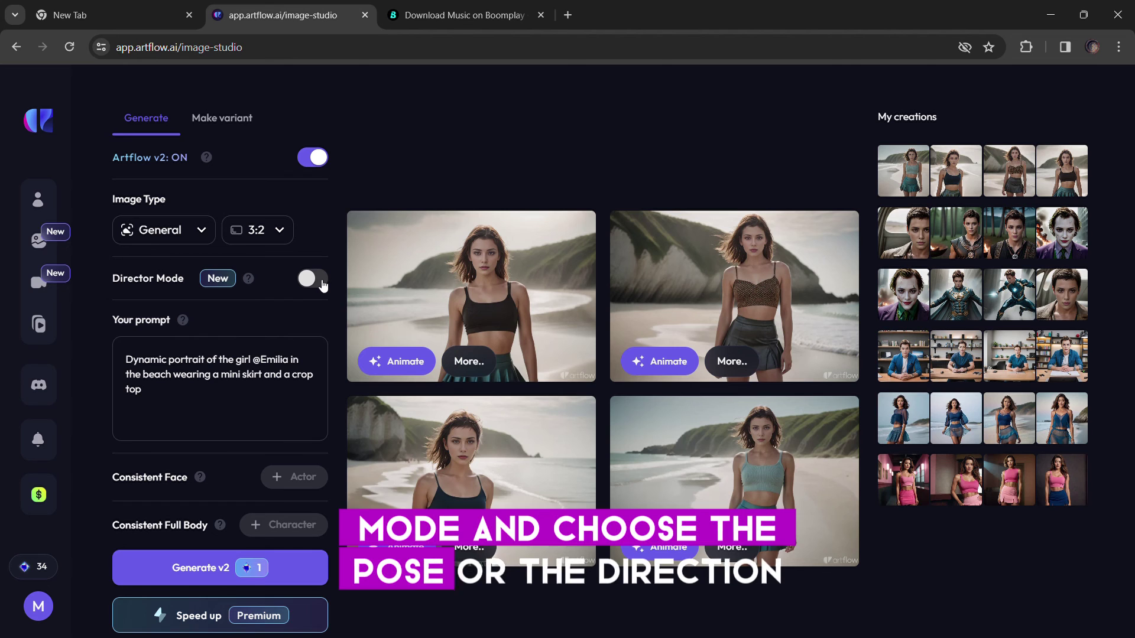
# Step: Turn on Director Mode, mirror the character pose to the other side and place it on the canvas
pyautogui.click(318, 279)
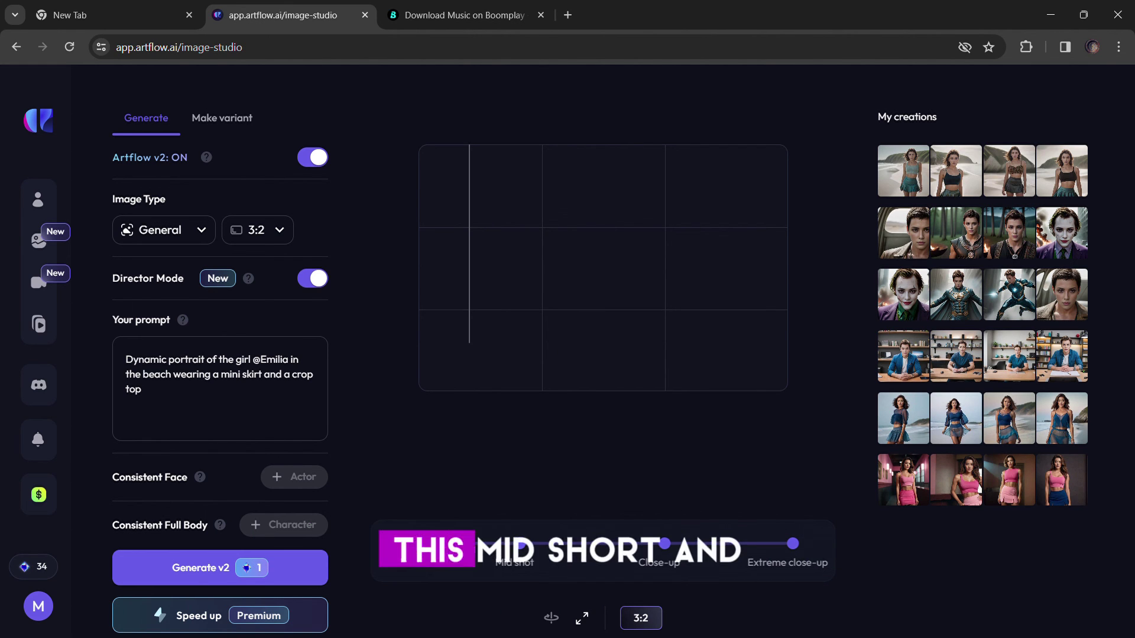
pyautogui.click(550, 618)
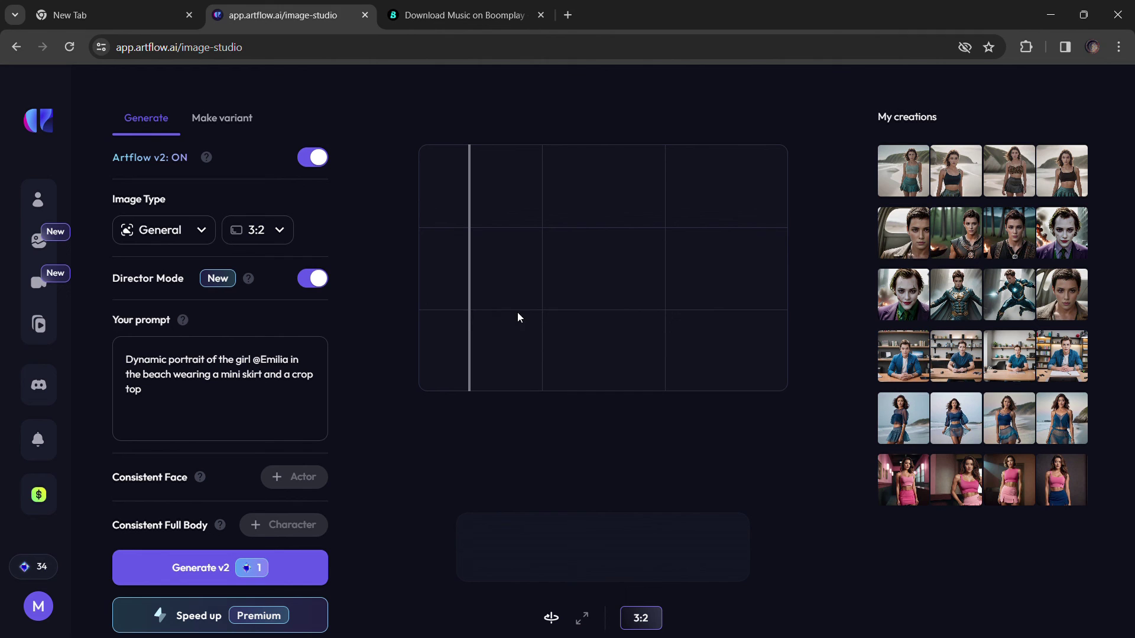
pyautogui.click(478, 325)
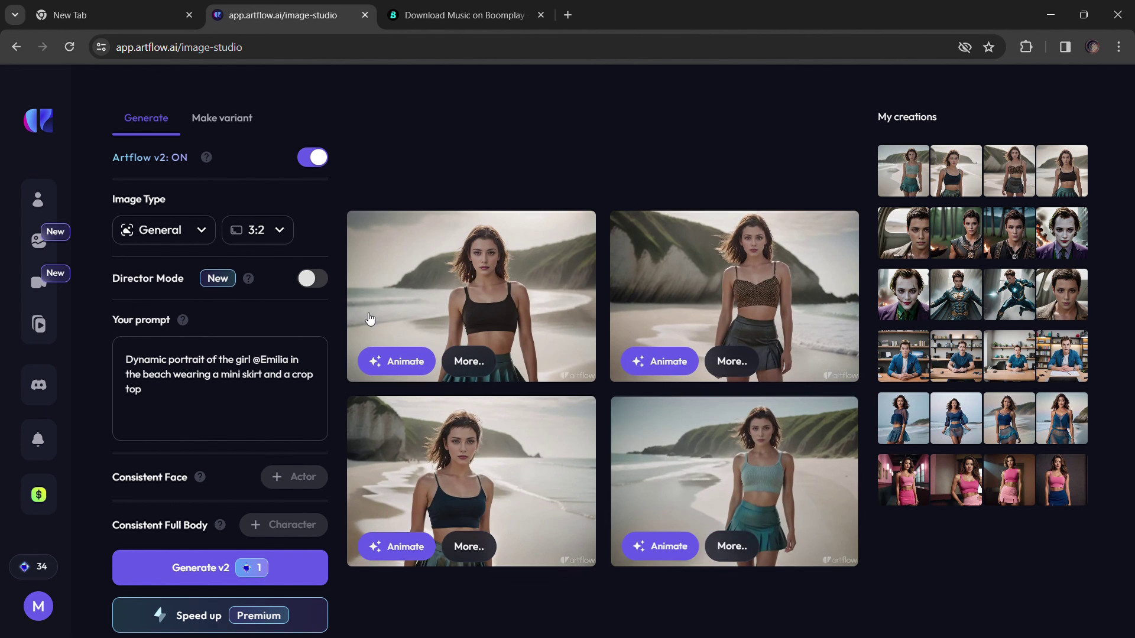
# Step: Make a variant of the first beach portrait, then return to Generate with Director Mode off
pyautogui.click(508, 334)
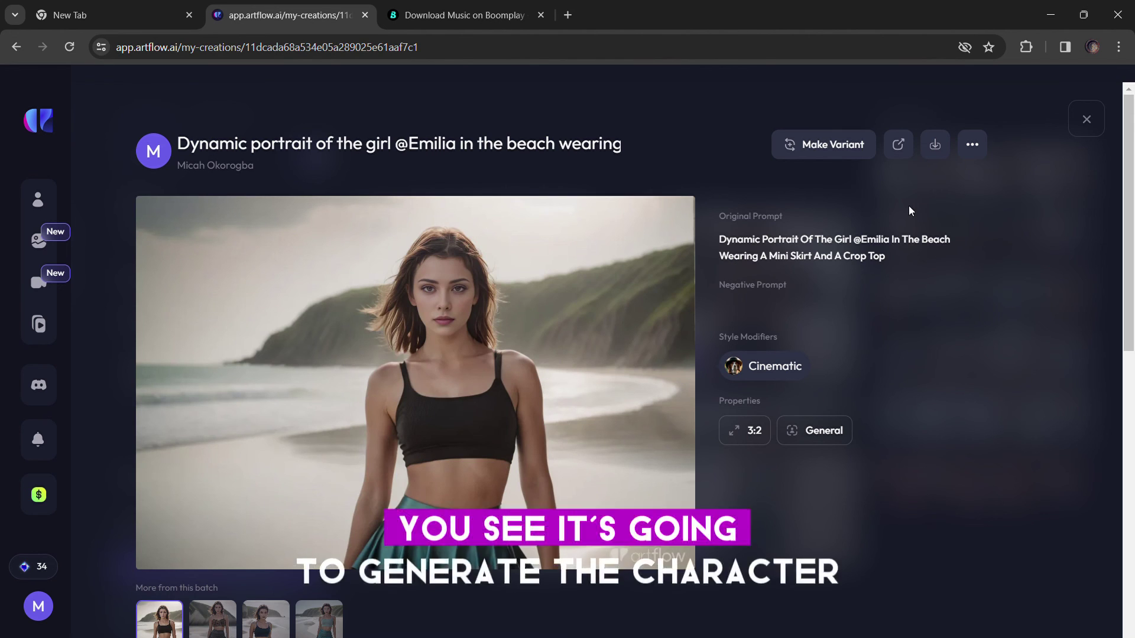
pyautogui.click(972, 144)
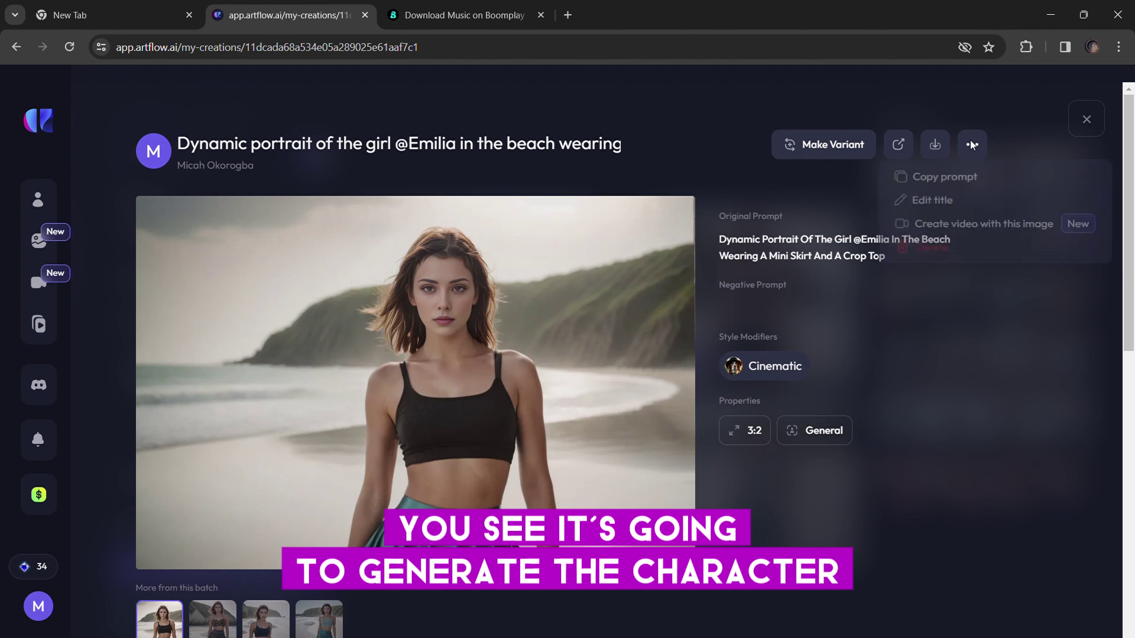
pyautogui.click(810, 146)
pyautogui.click(146, 88)
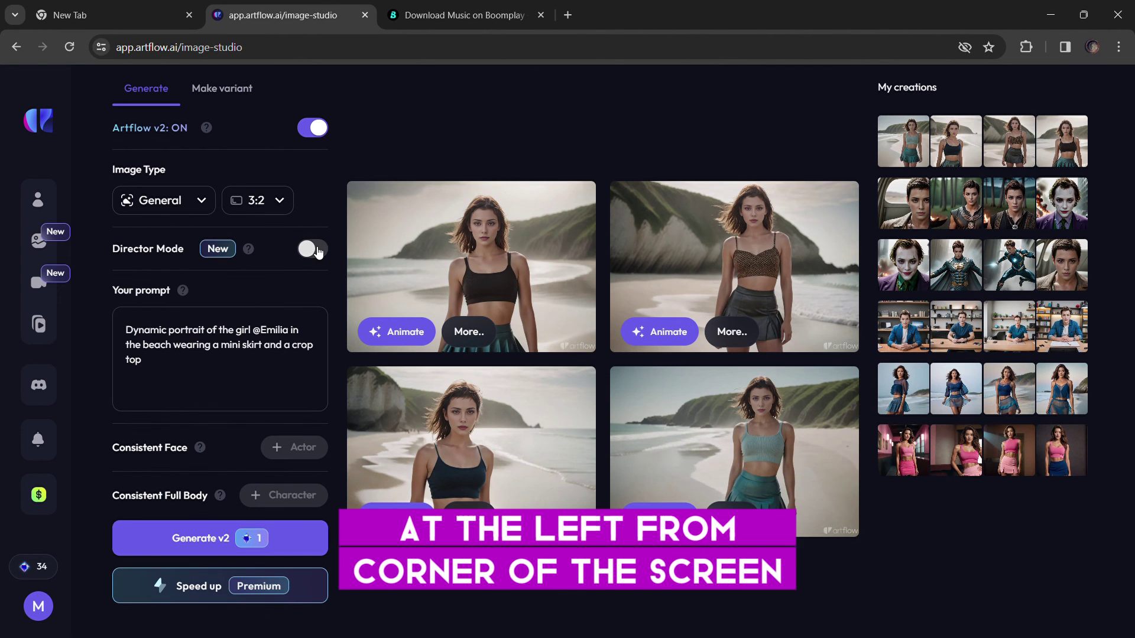
pyautogui.click(313, 249)
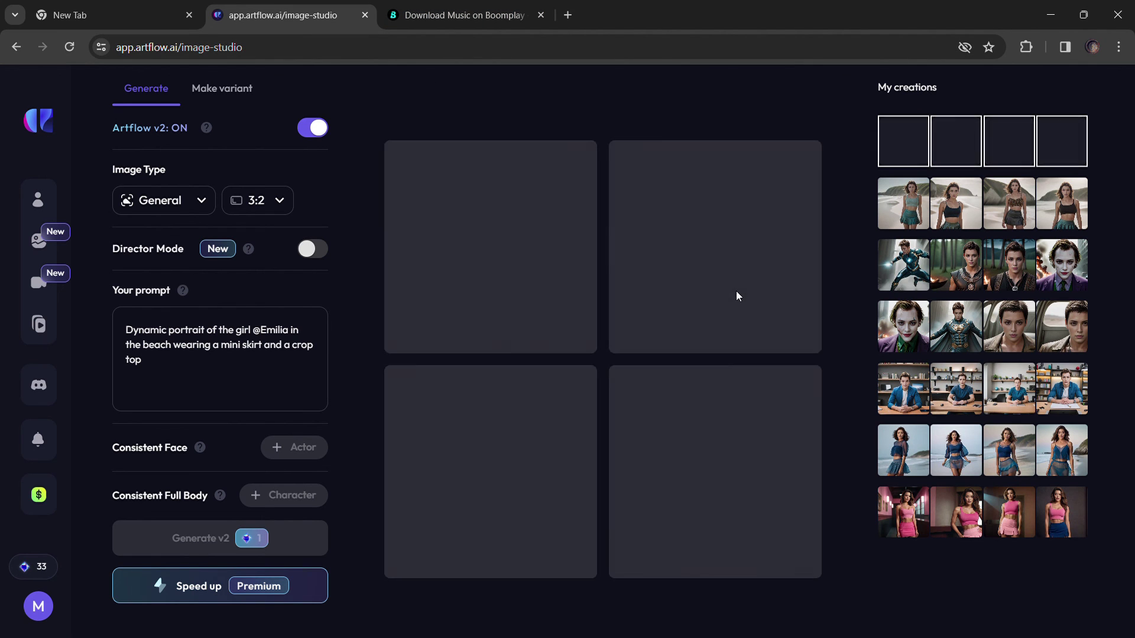
# Step: Open the first new short-haired Emilia portrait, then view the batch's second, third and fourth images
pyautogui.click(413, 329)
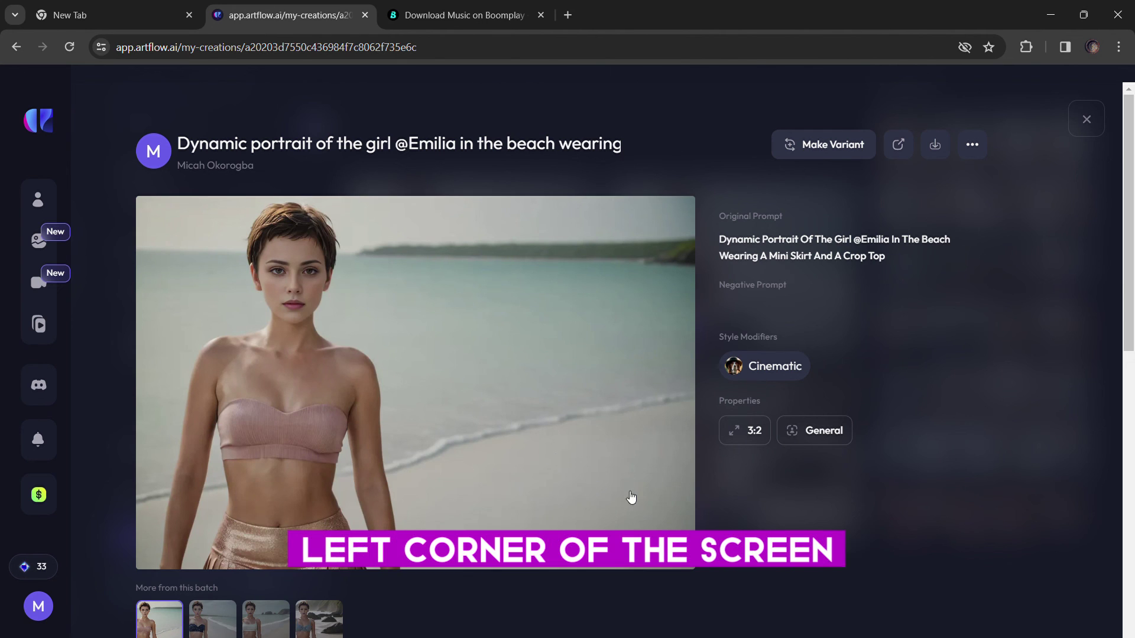
pyautogui.scroll(-2, 561, 511)
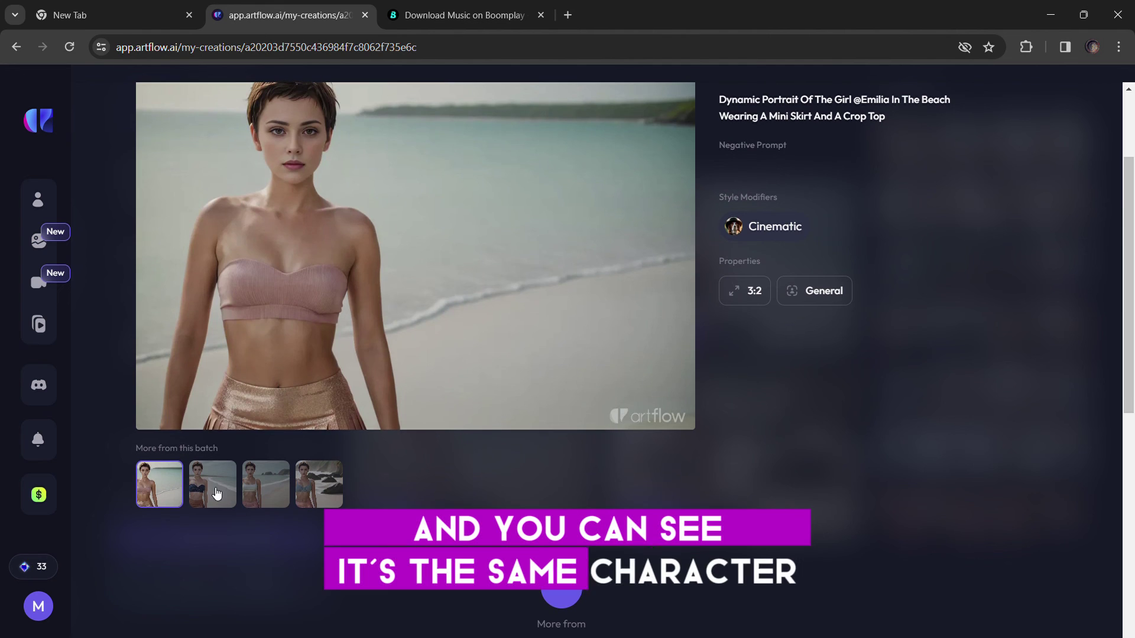
pyautogui.click(213, 492)
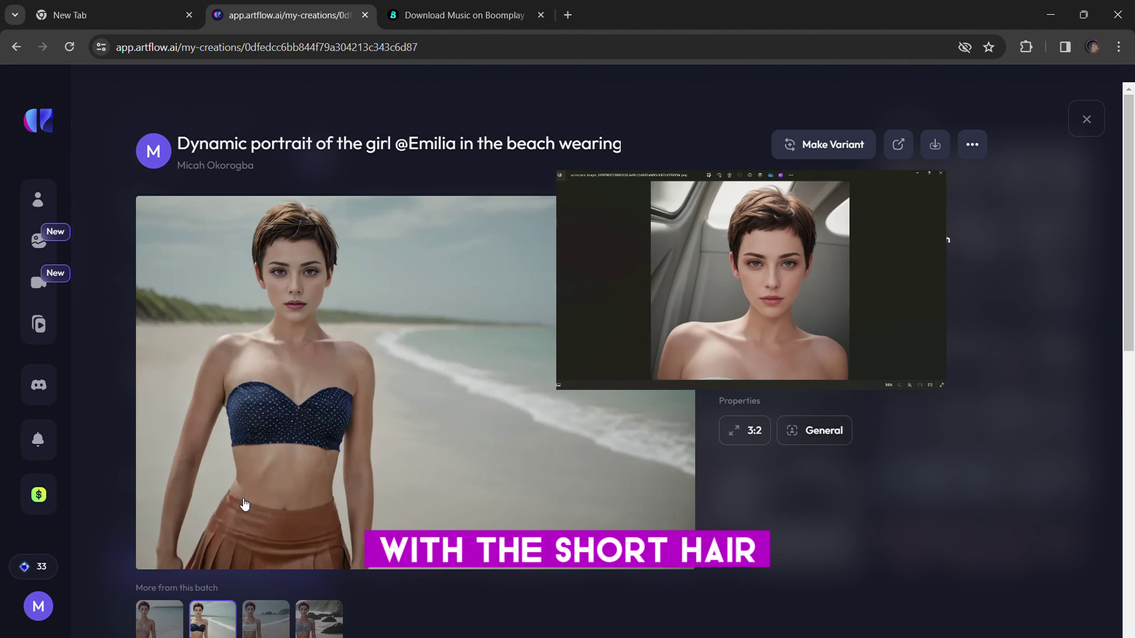
pyautogui.click(269, 619)
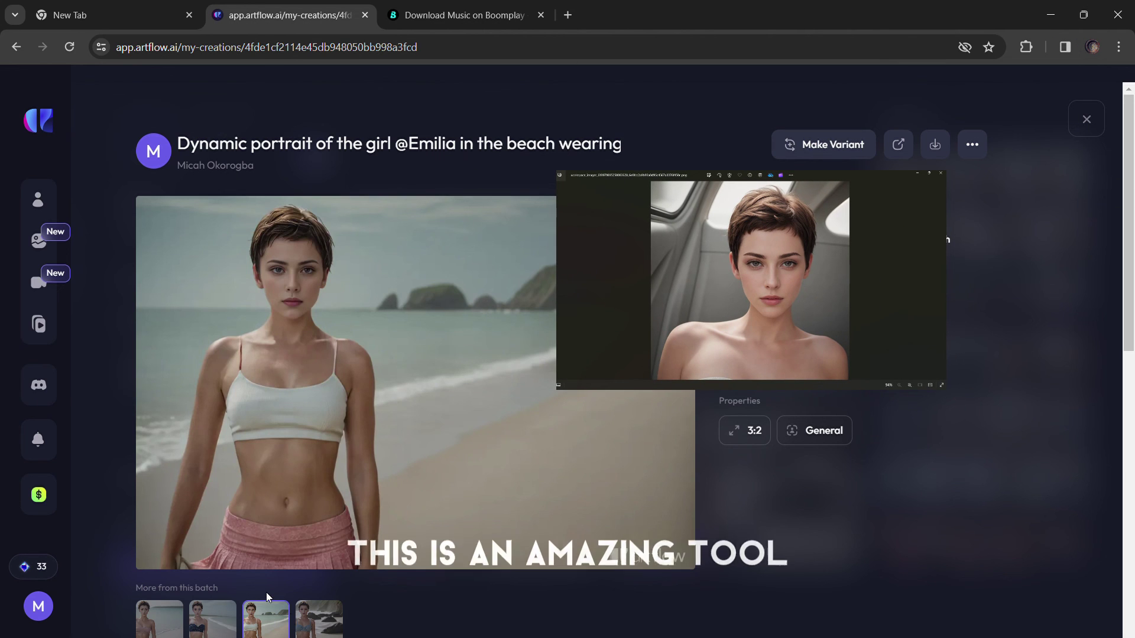
pyautogui.click(311, 622)
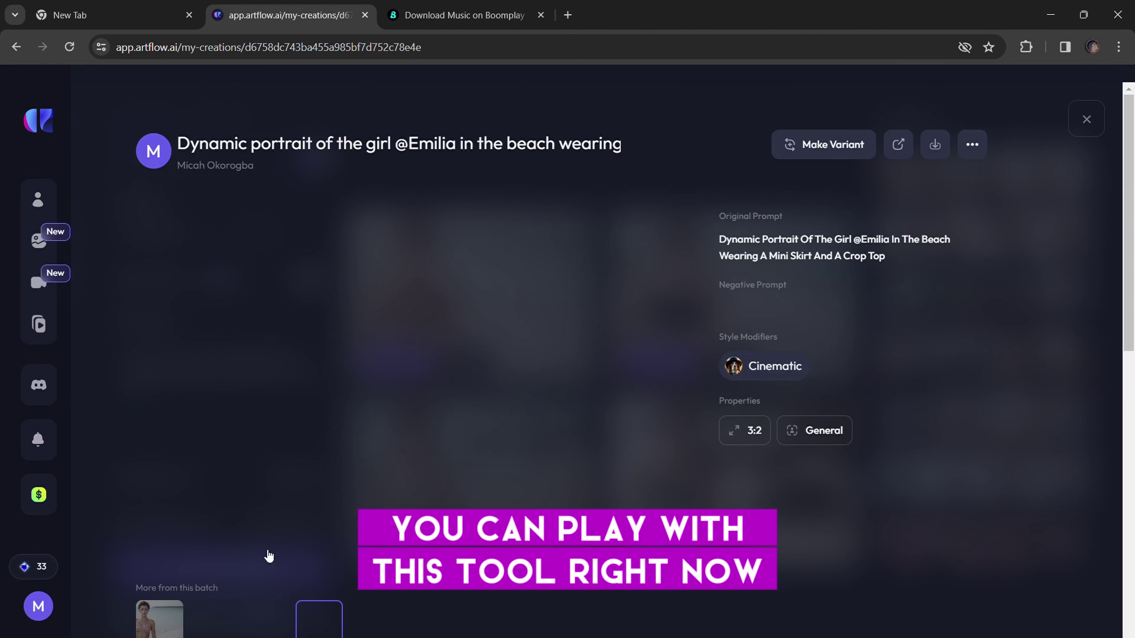